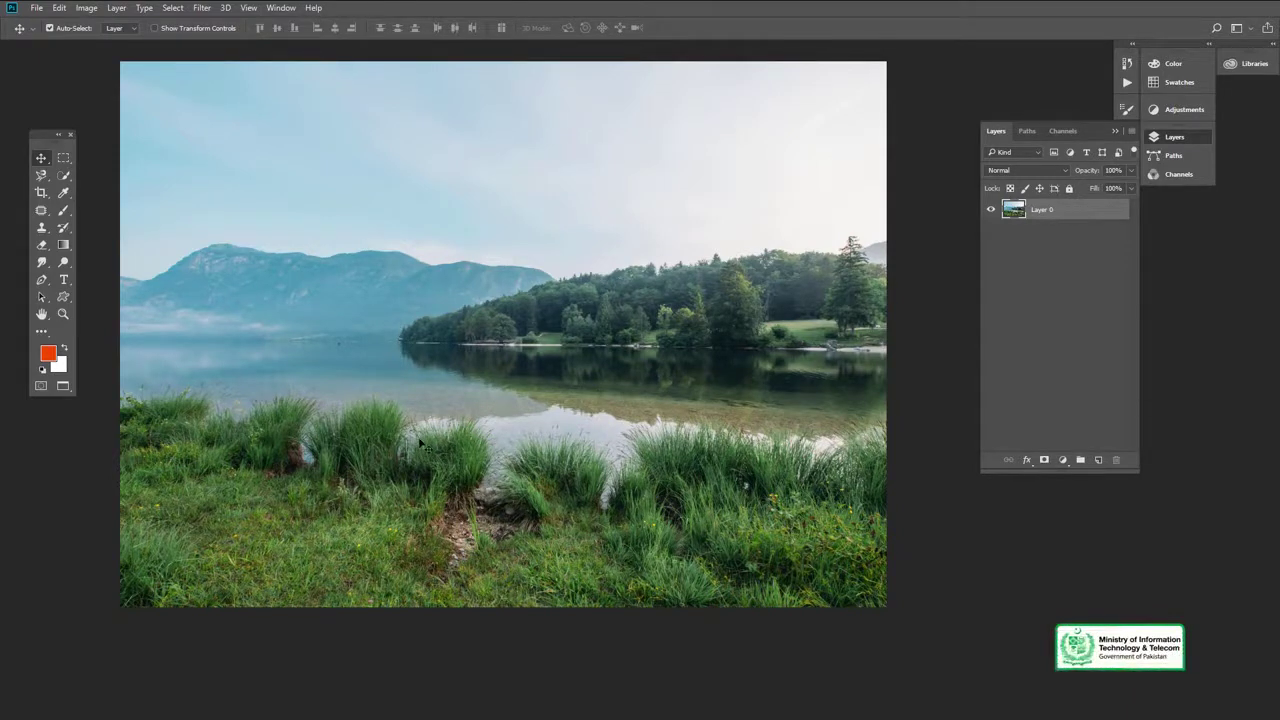
Activate the Clone Stamp tool and add a new empty layer above the landscape photo.
drag(426, 281, 457, 329)
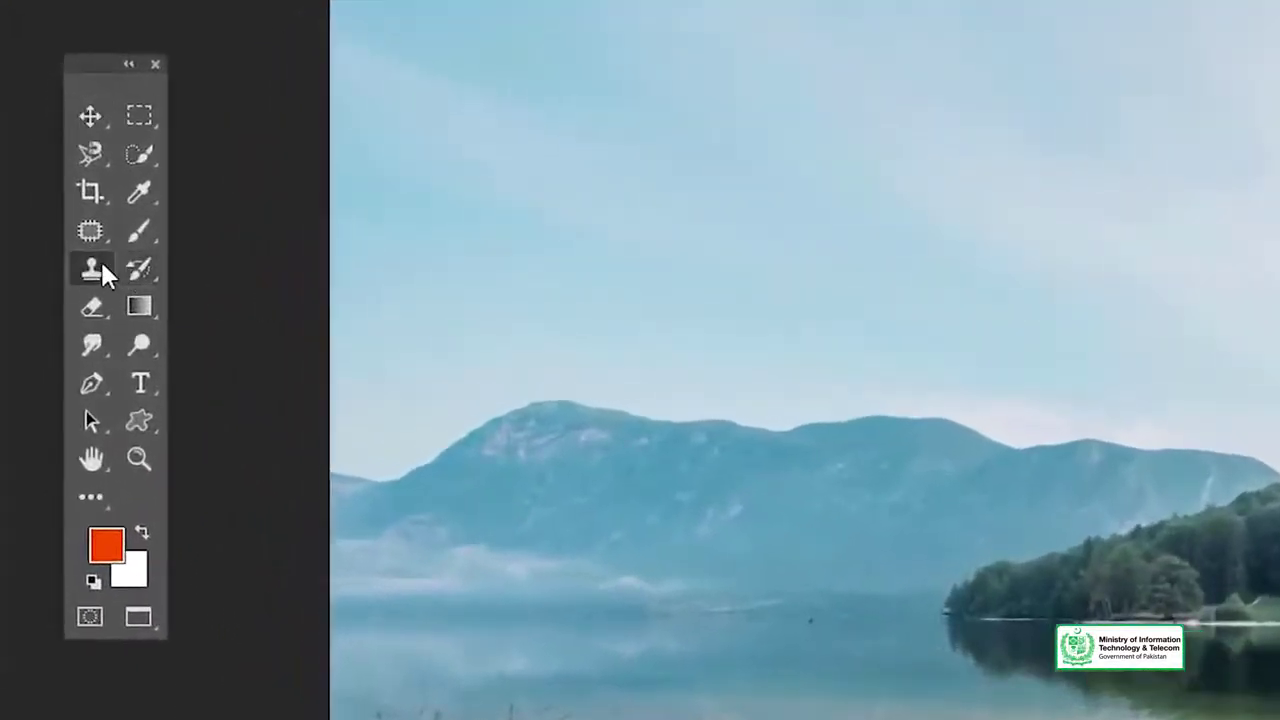
click(51, 236)
click(247, 270)
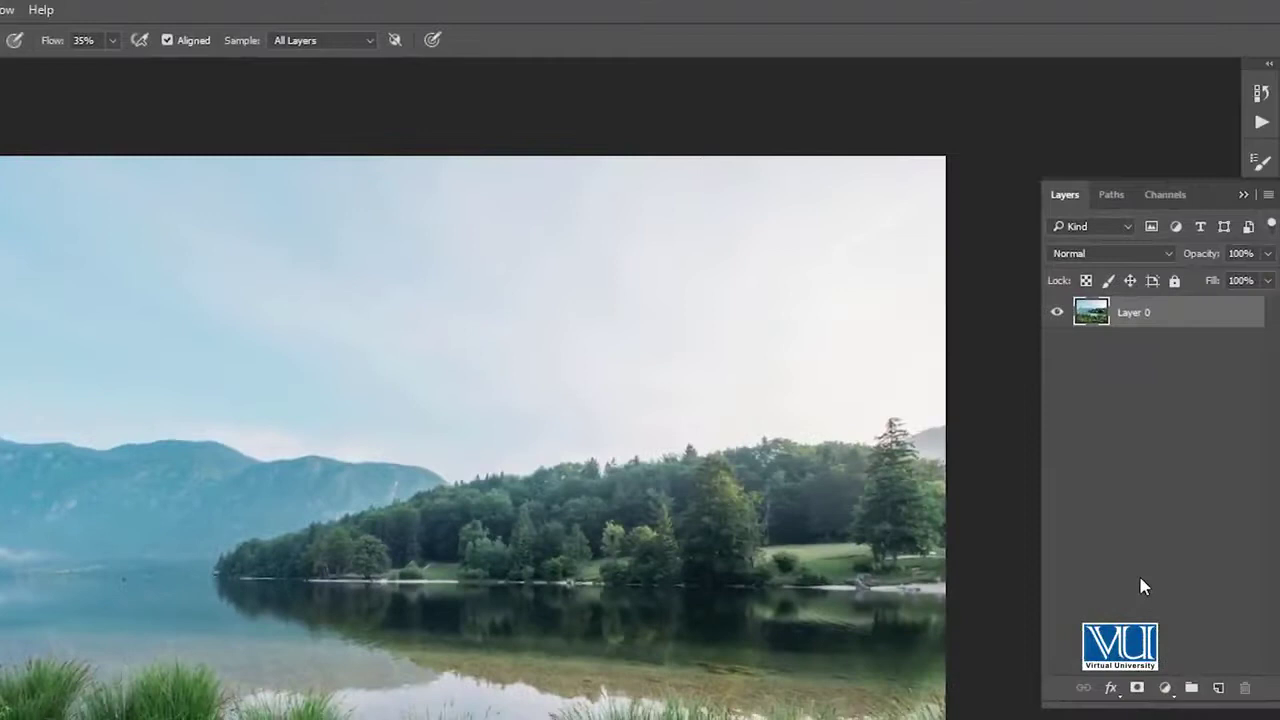
click(1219, 689)
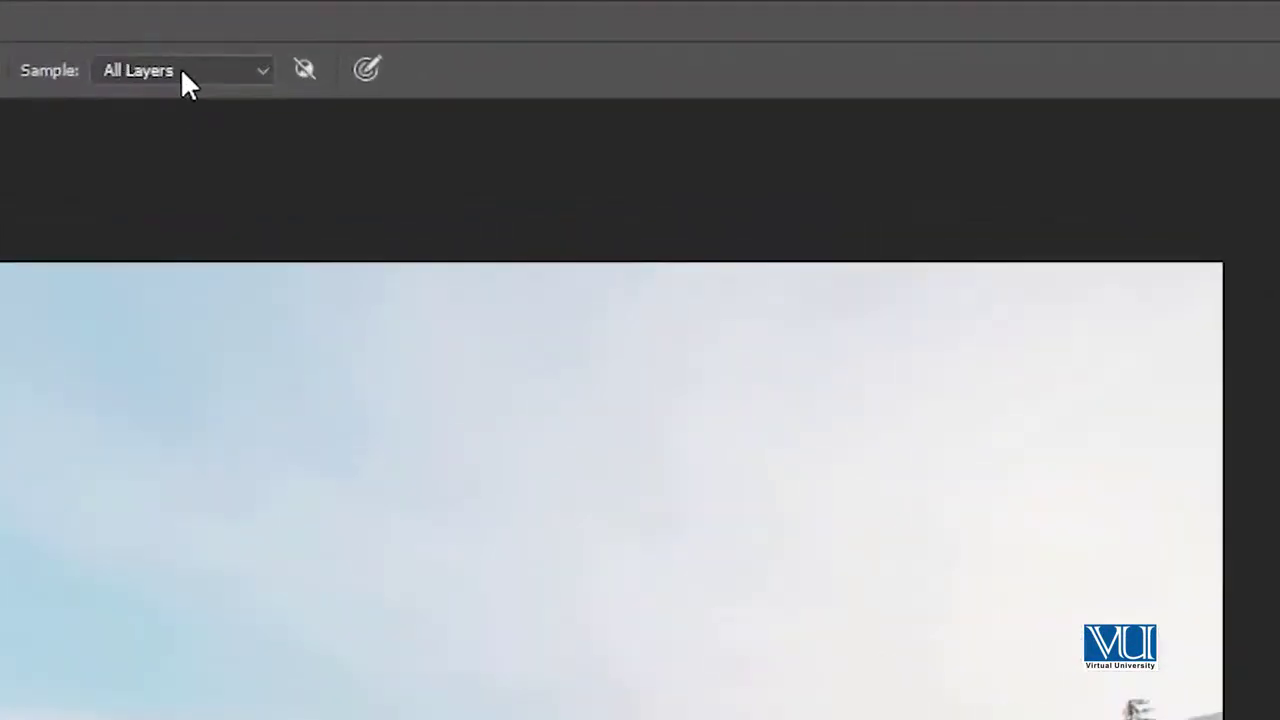
Set the Clone Stamp to sample from All Layers.
click(323, 44)
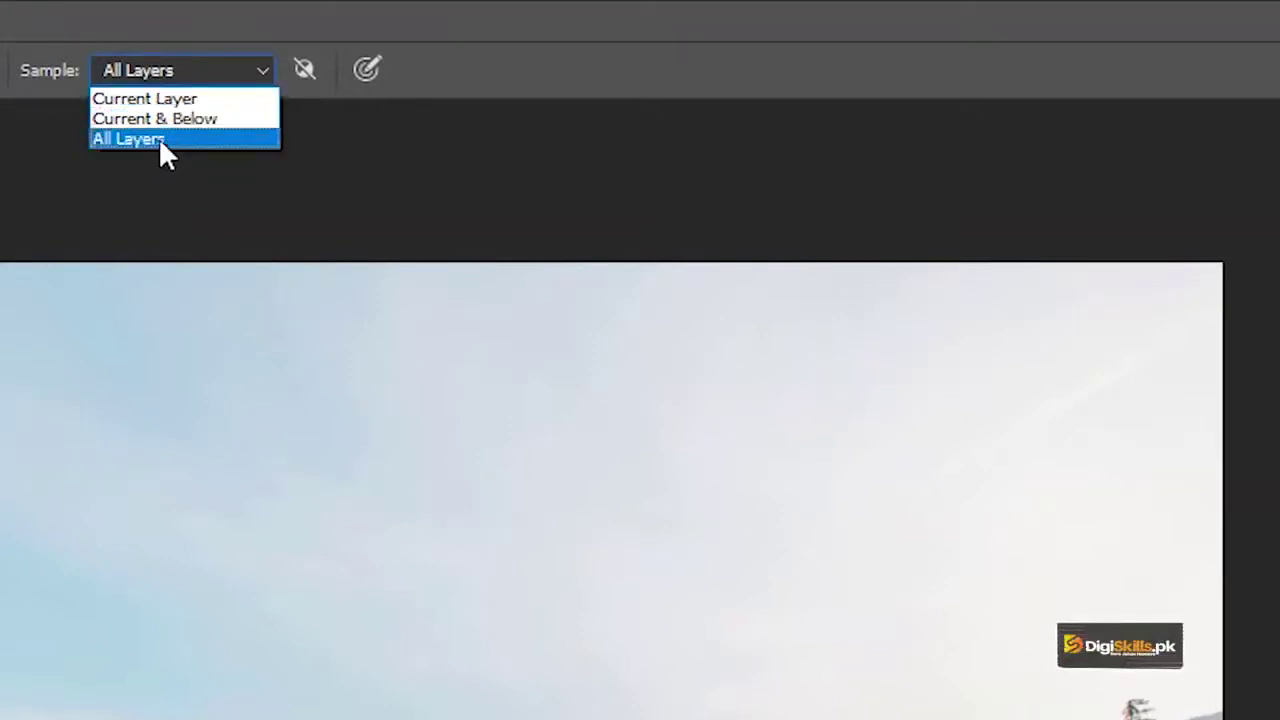
click(163, 78)
click(163, 76)
click(164, 72)
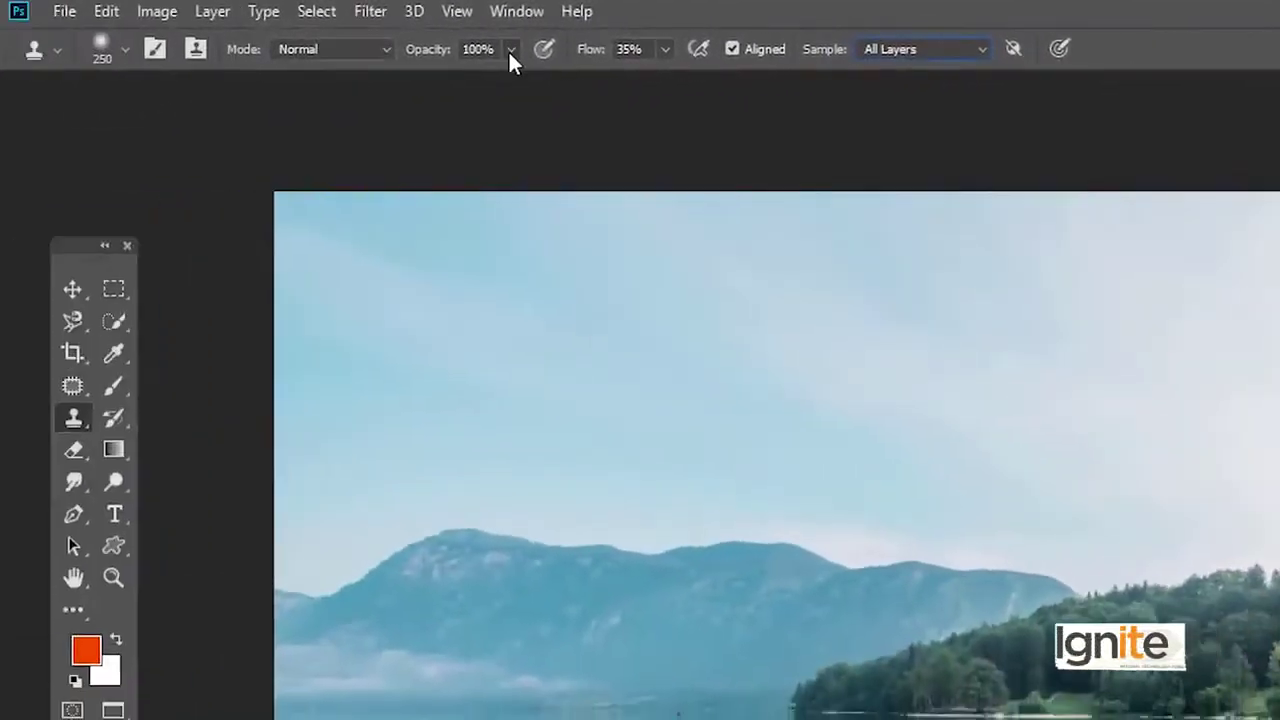
Keep the Clone Stamp's opacity at 100% and set its flow to 36%.
click(510, 50)
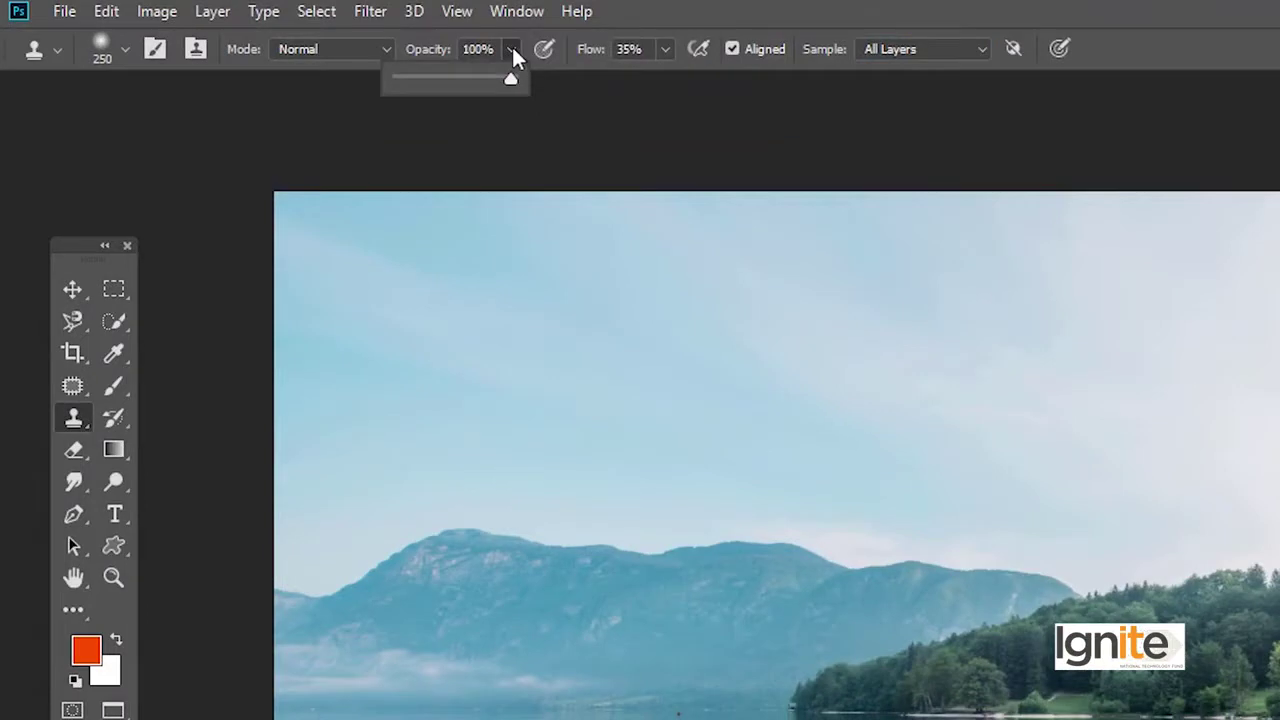
click(513, 50)
click(664, 50)
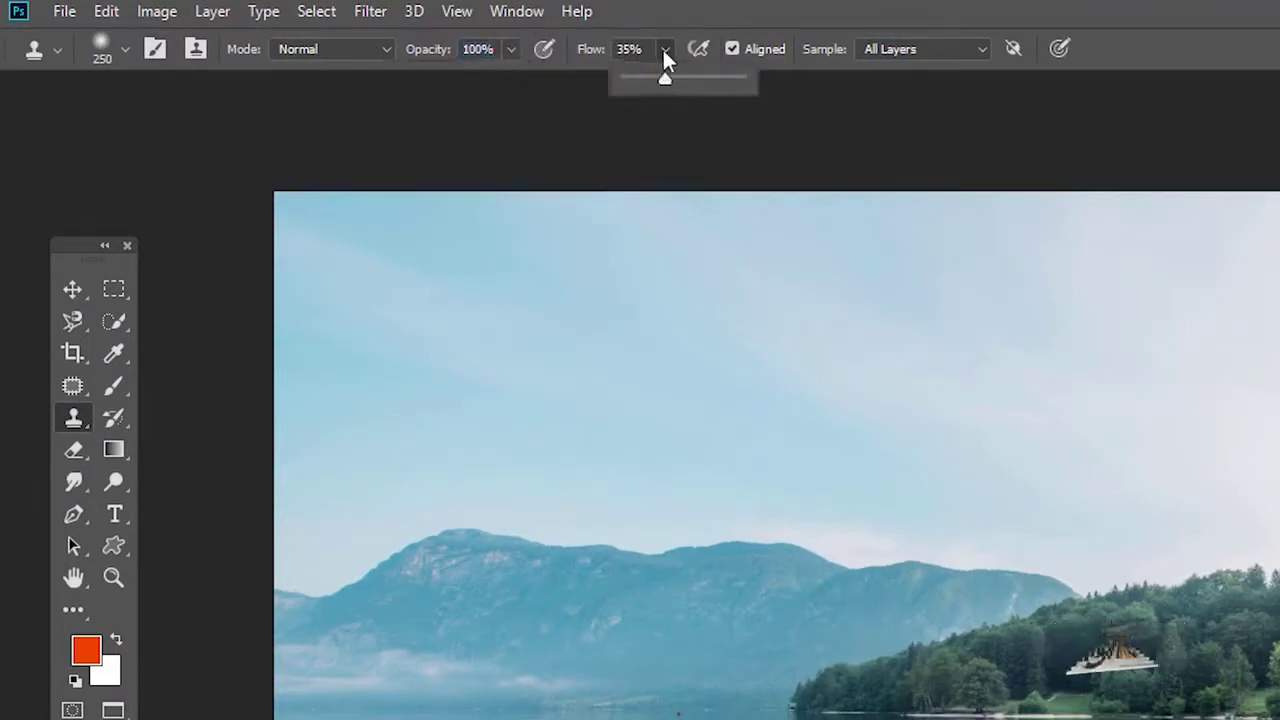
drag(665, 77, 669, 78)
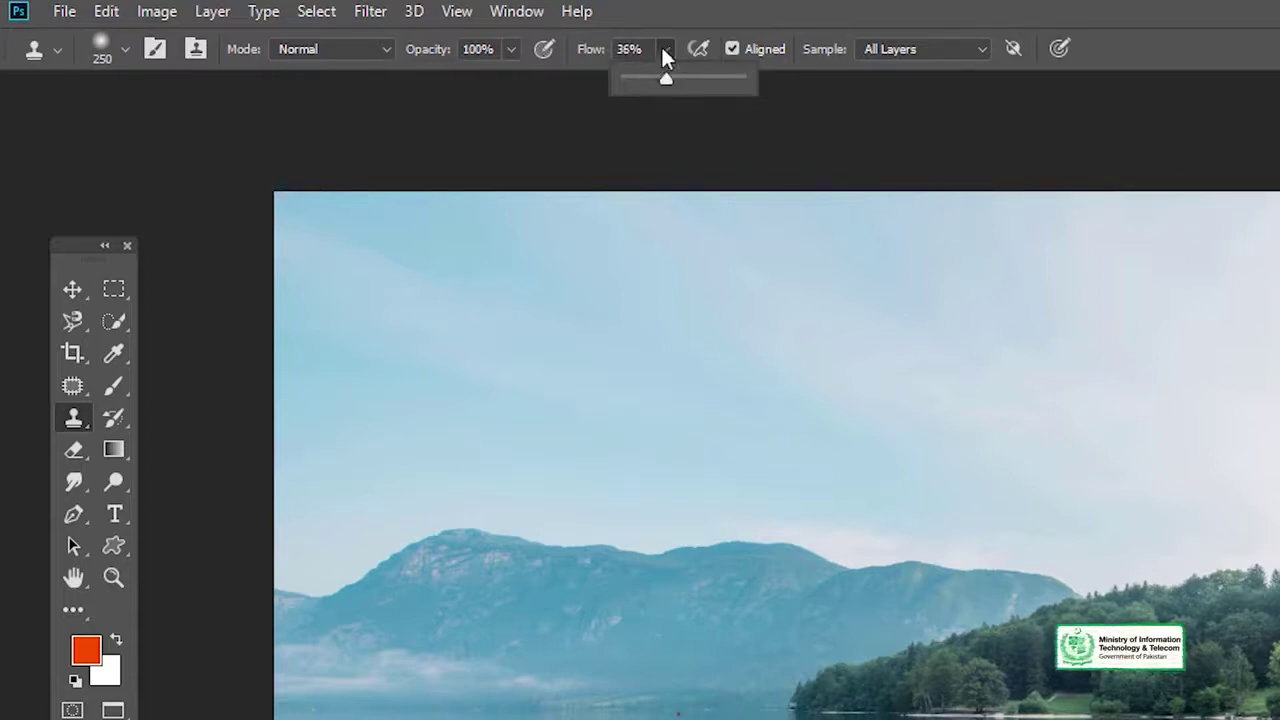
click(651, 49)
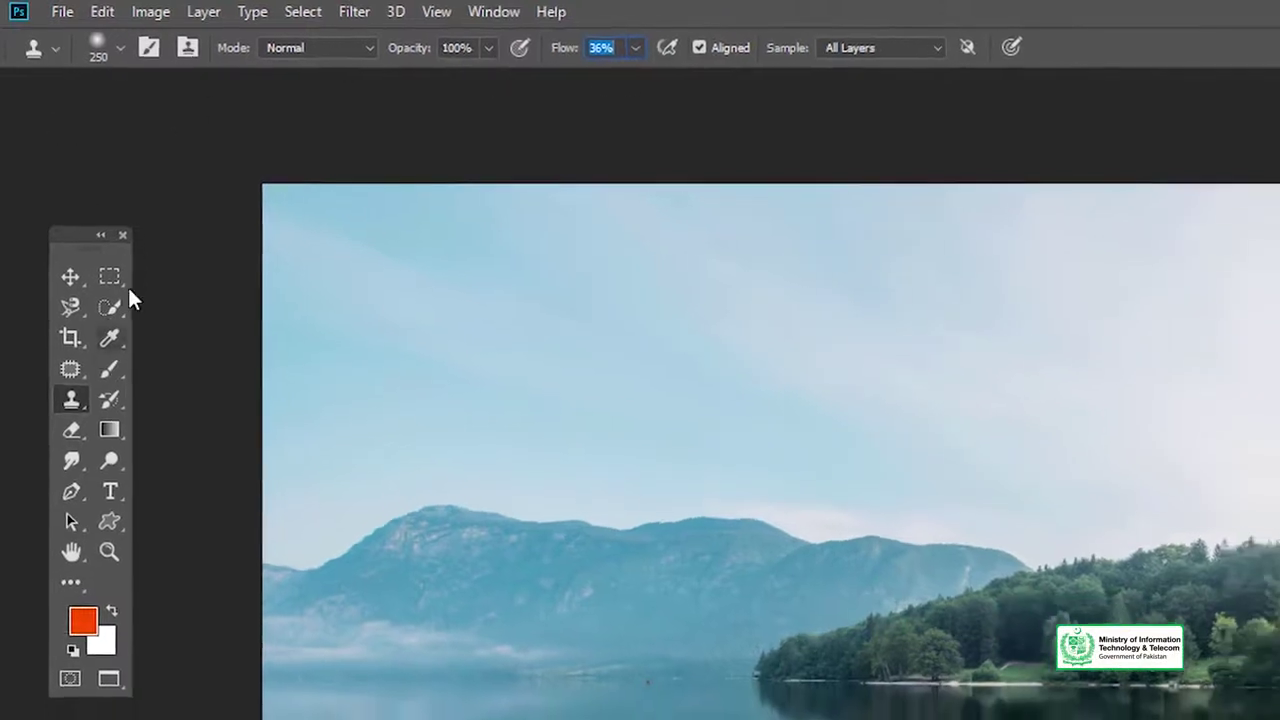
Set the Clone Stamp brush to 187 px in size with 0% hardness.
click(113, 46)
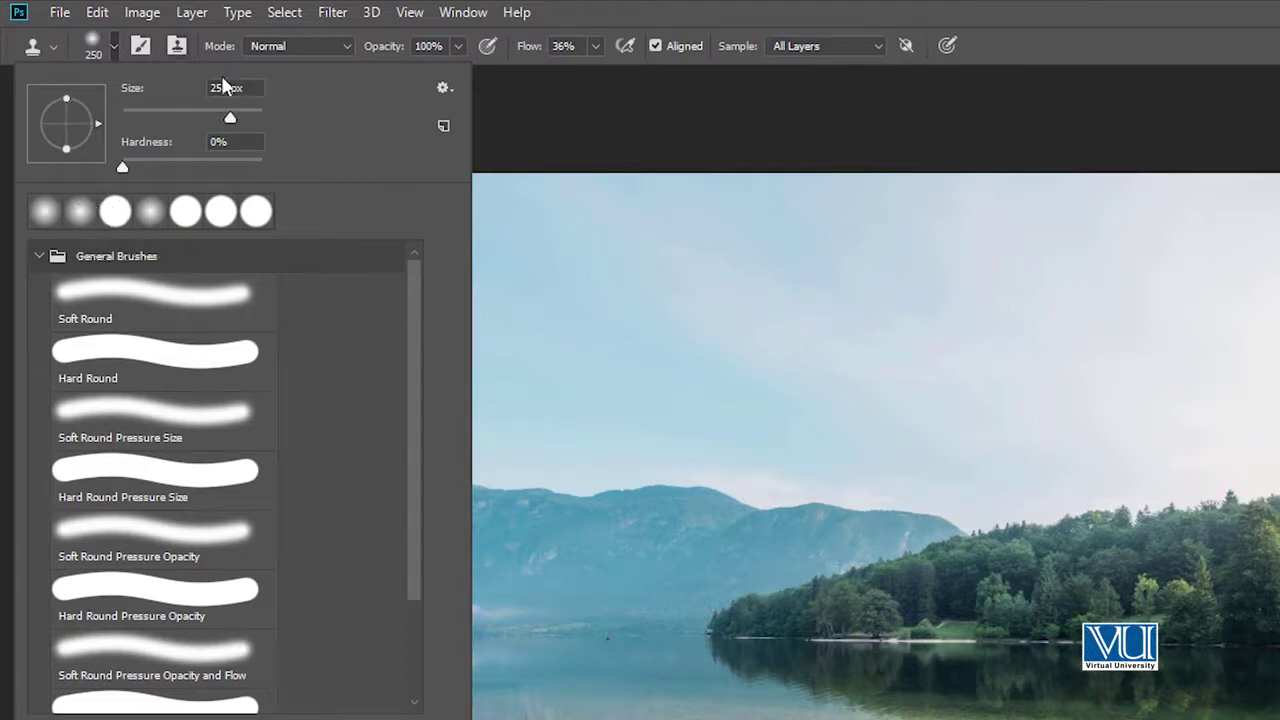
mouse_move(229, 120)
mouse_down()
mouse_move(189, 121)
mouse_move(234, 119)
mouse_move(222, 119)
mouse_up()
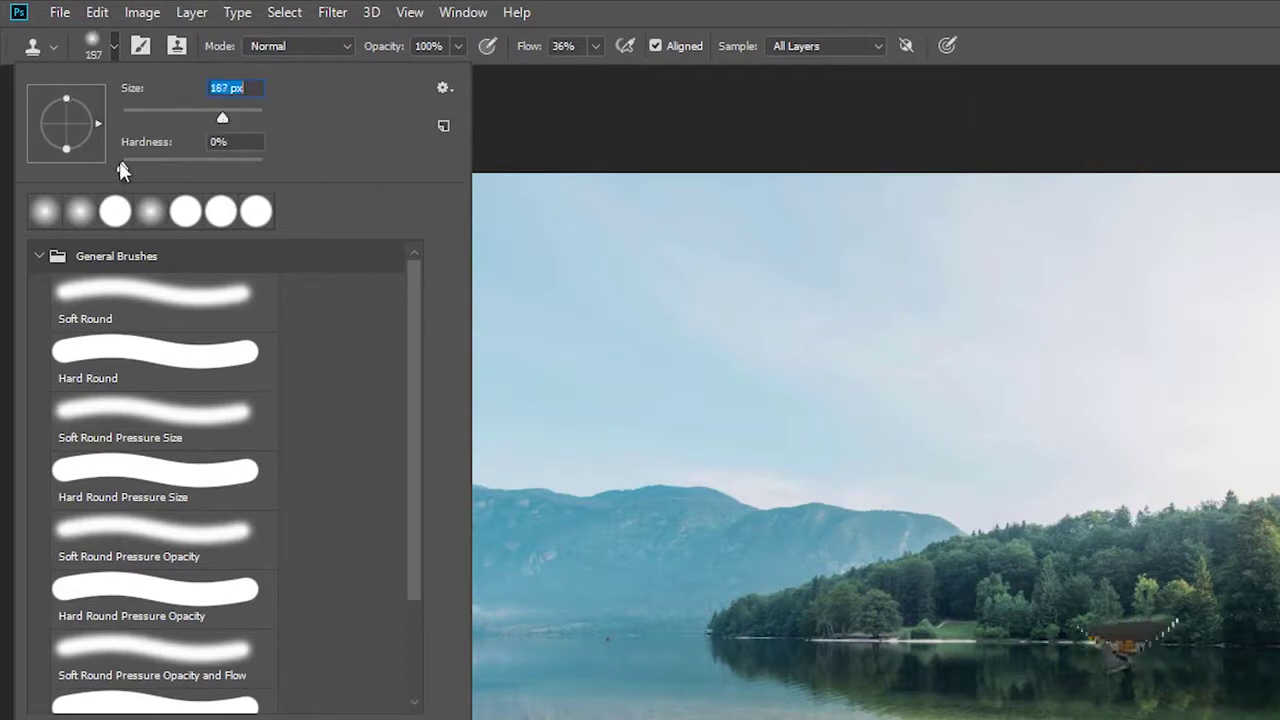
mouse_move(126, 168)
mouse_down()
mouse_move(149, 166)
mouse_move(121, 172)
mouse_up()
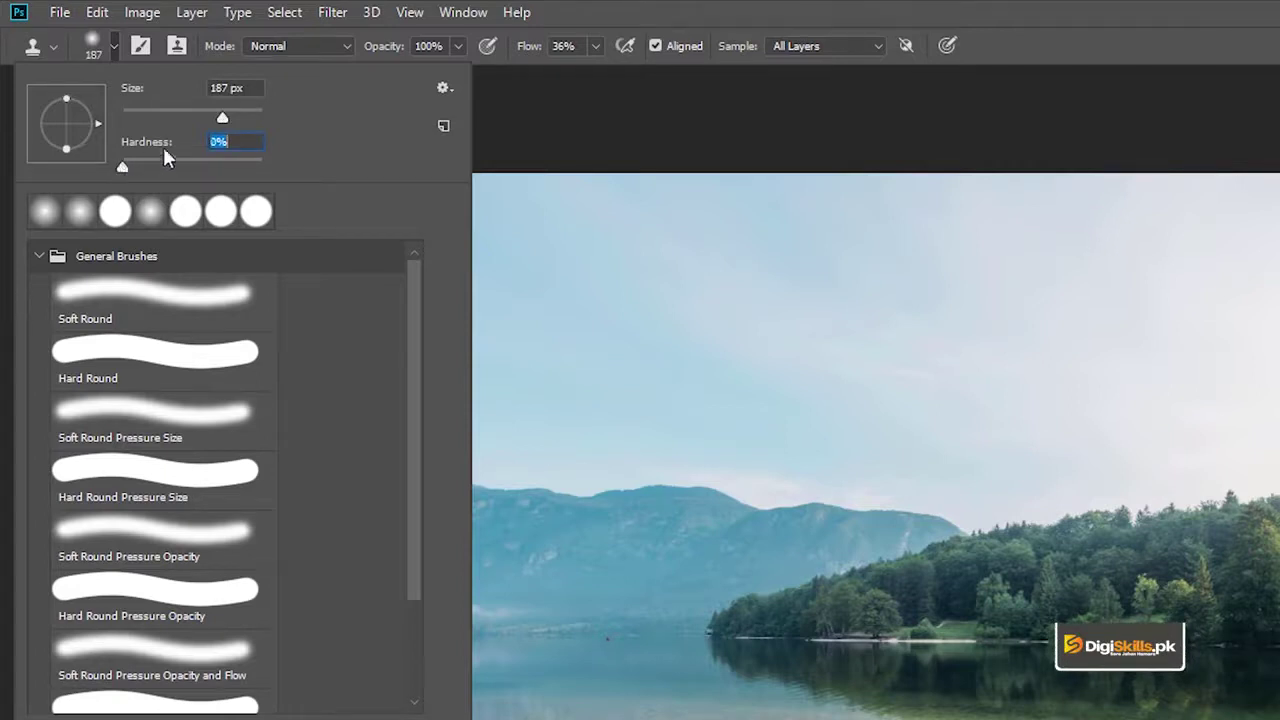
click(489, 107)
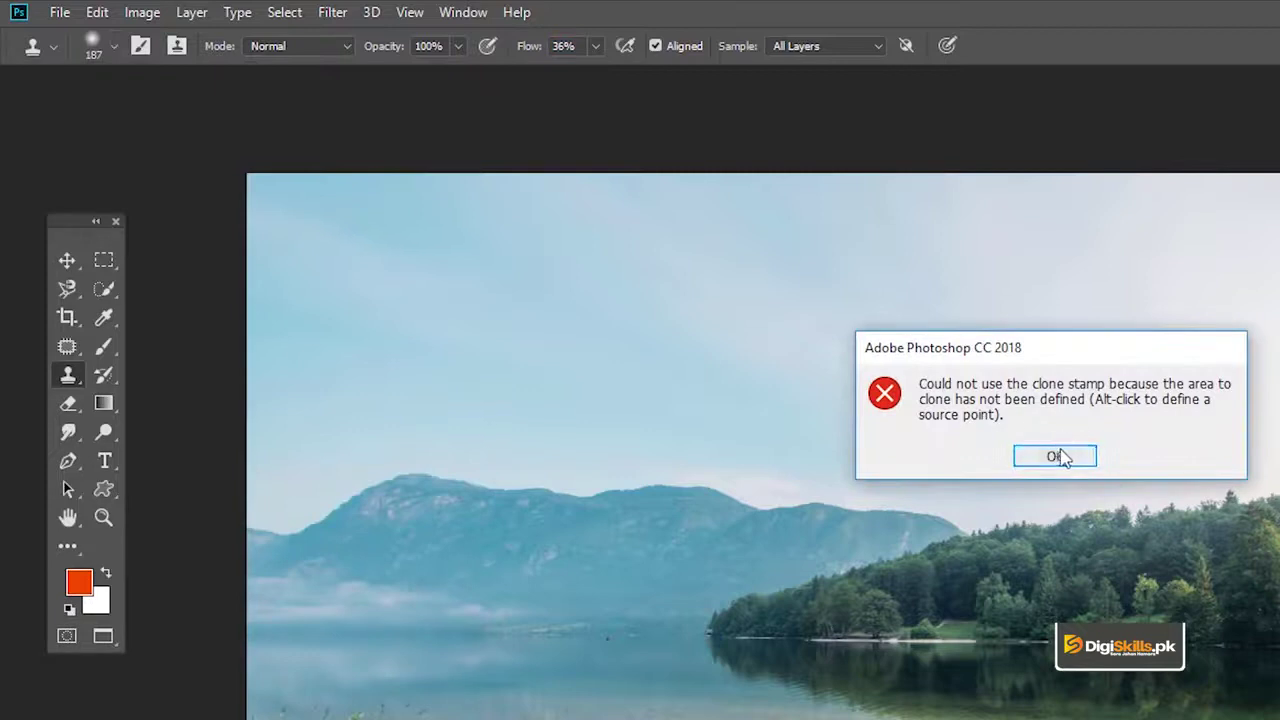
click(1056, 456)
Sample the middle grass clump on the shore and try cloning it over the water behind it.
key(z)
click(882, 560)
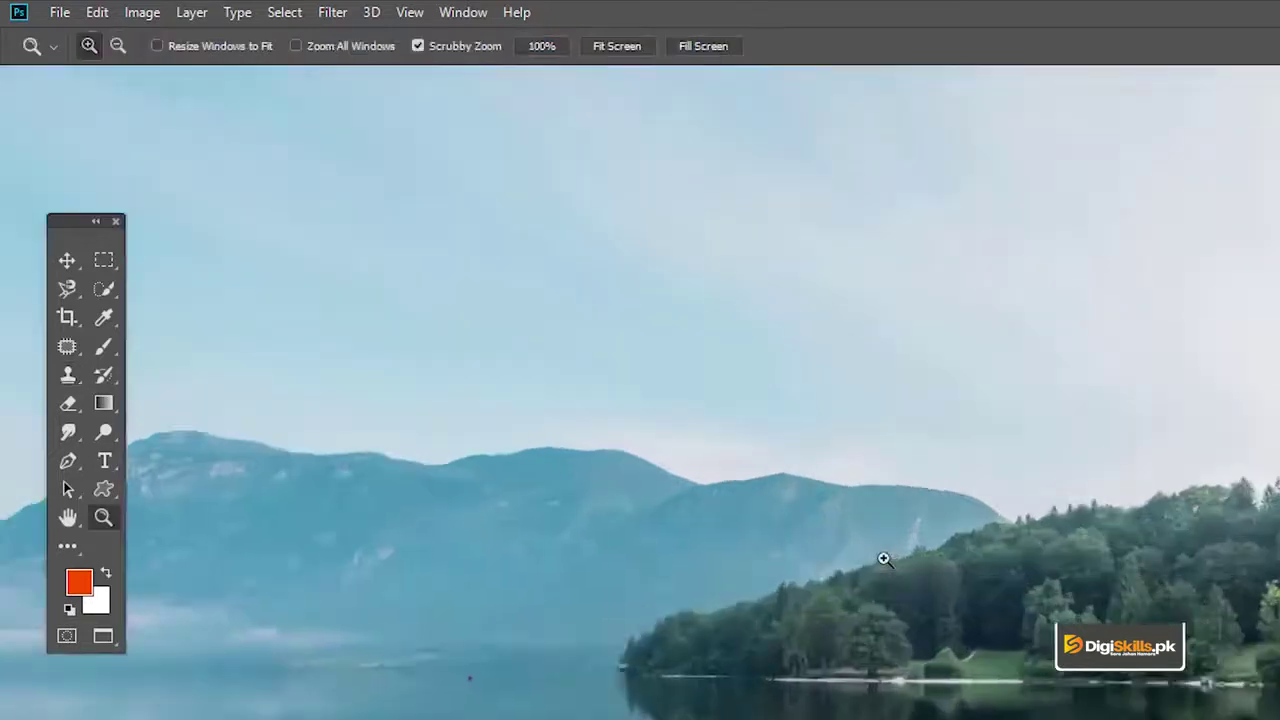
key(v)
drag(832, 483, 807, 435)
key(s)
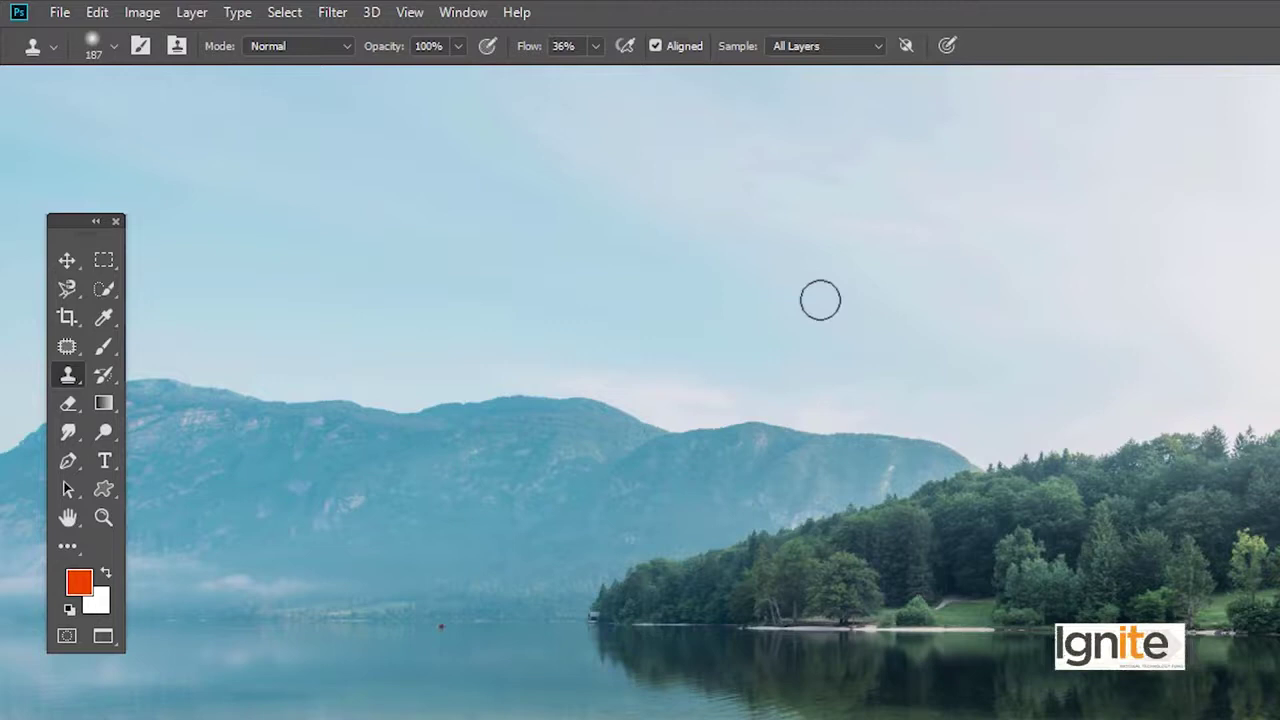
mouse_move(799, 418)
mouse_down()
mouse_move(766, 317)
mouse_move(759, 330)
mouse_up()
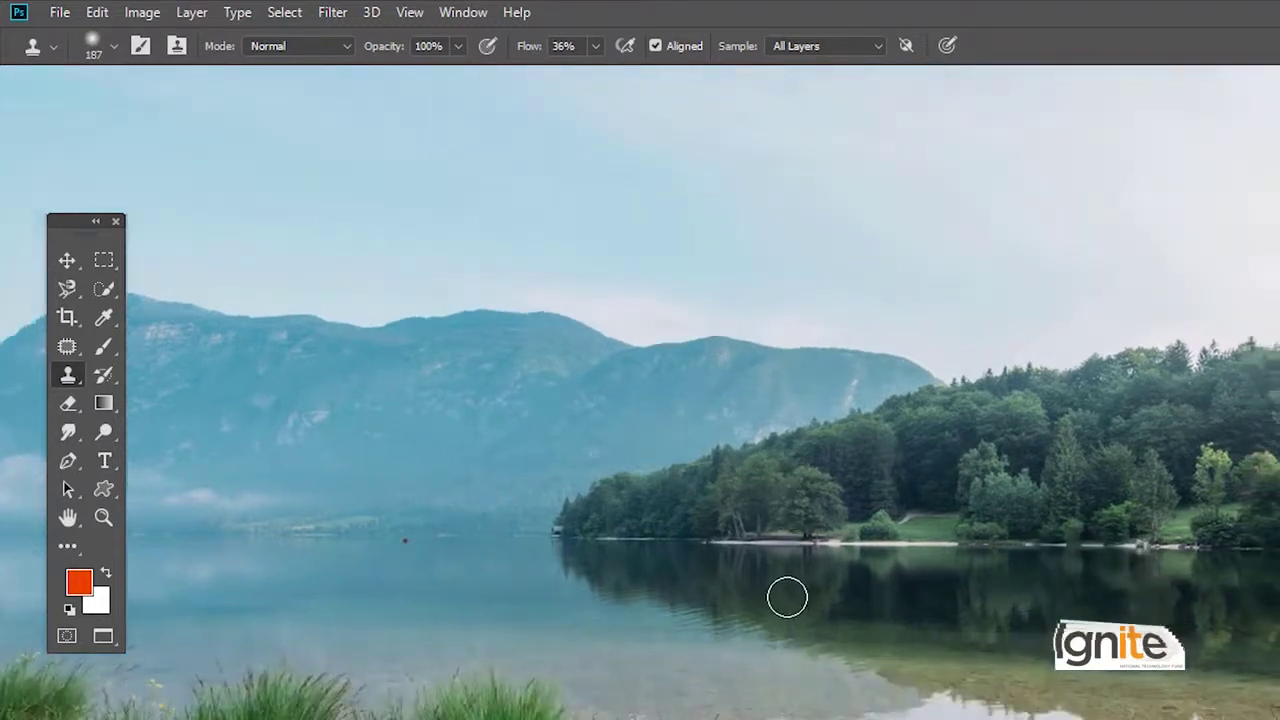
drag(797, 638, 819, 603)
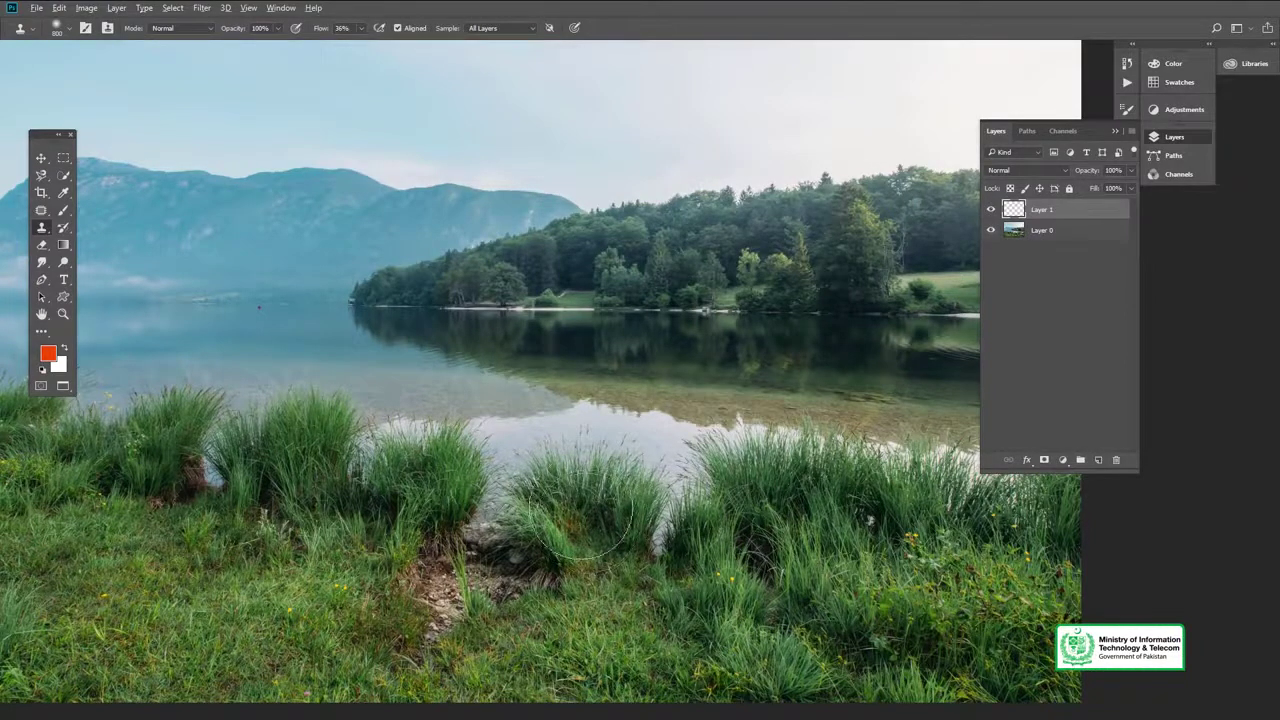
drag(580, 517, 579, 472)
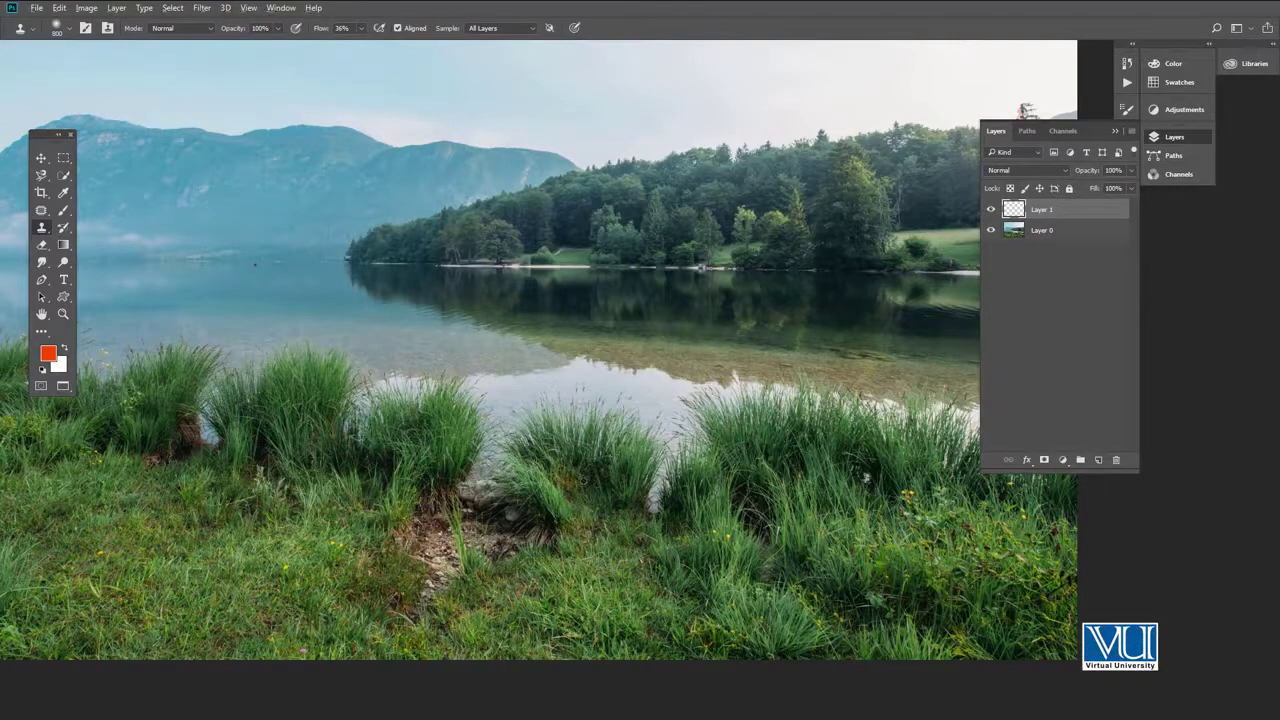
alt+click(586, 481)
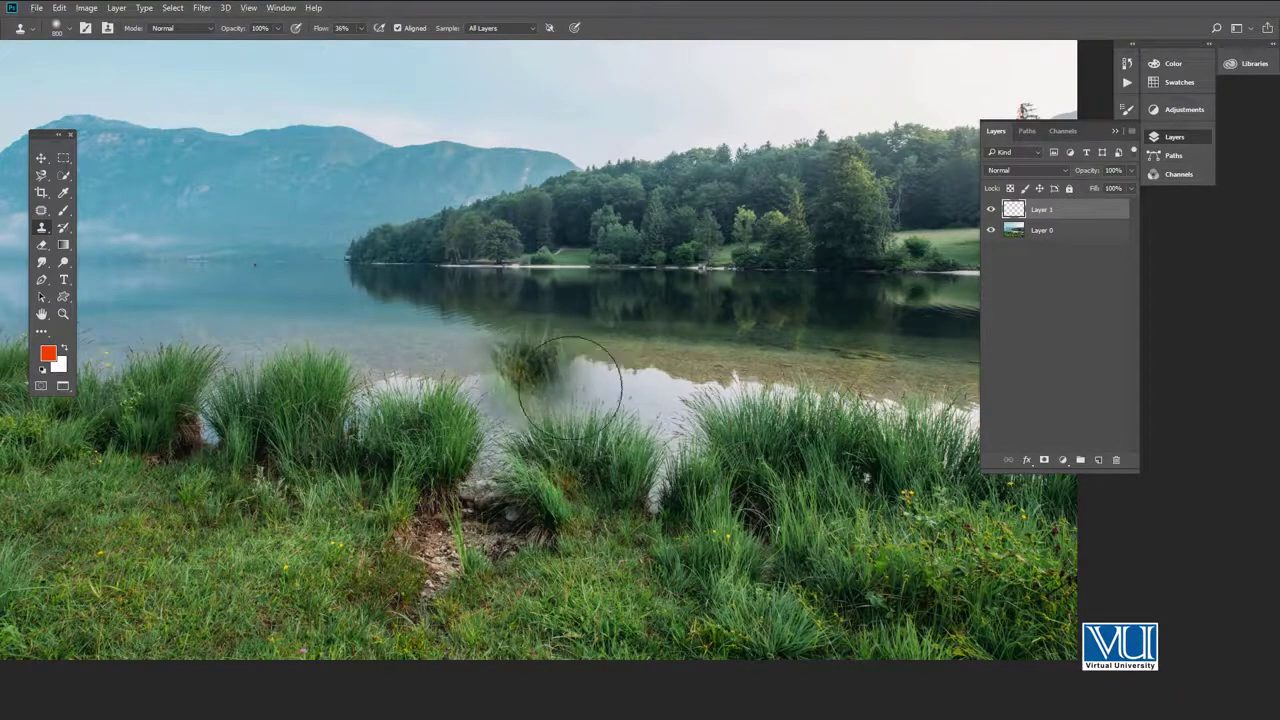
Enlarge the brush to 1900 px and try cloning the grass clump over the lake.
key(bracketright)
key(bracketright)
key(bracketright)
key(bracketright)
key(bracketright)
key(bracketright)
key(bracketright)
key(bracketright)
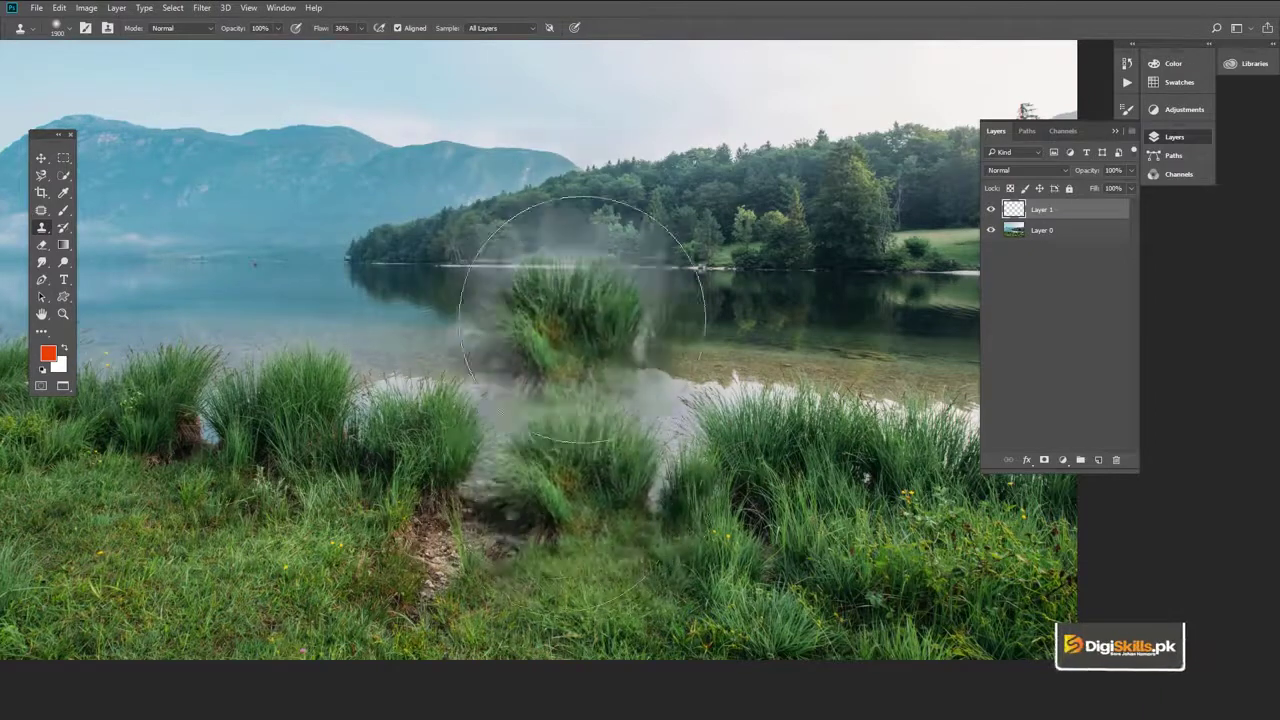
Reduce the brush size and try cloning a small patch of grass at the top of the middle clump.
key(bracketleft)
key(bracketleft)
key(bracketleft)
key(bracketleft)
key(bracketleft)
key(bracketleft)
key(bracketleft)
key(bracketleft)
key(bracketleft)
key(bracketright)
key(bracketright)
key(bracketright)
key(bracketright)
key(bracketleft)
key(bracketleft)
key(bracketleft)
key(bracketleft)
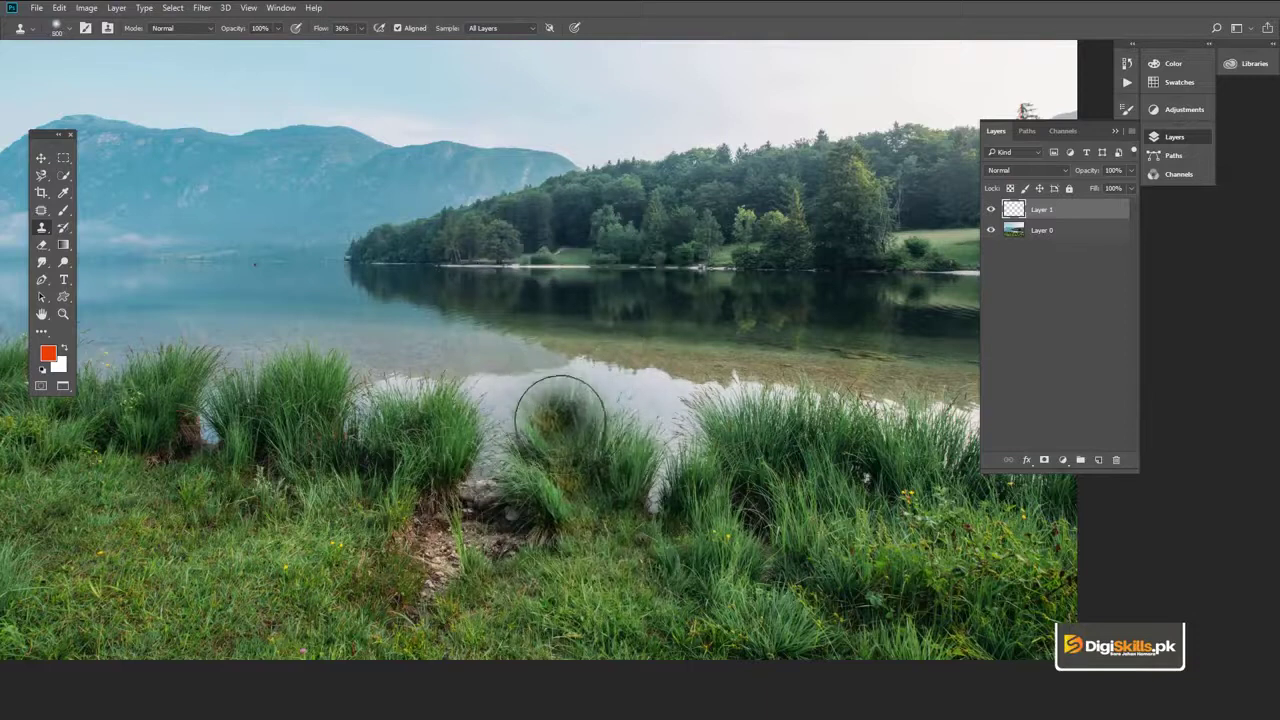
Try cloning grass over the rocky gap with a 1000 px brush, and undo the strokes along with the new layer.
key(bracketright)
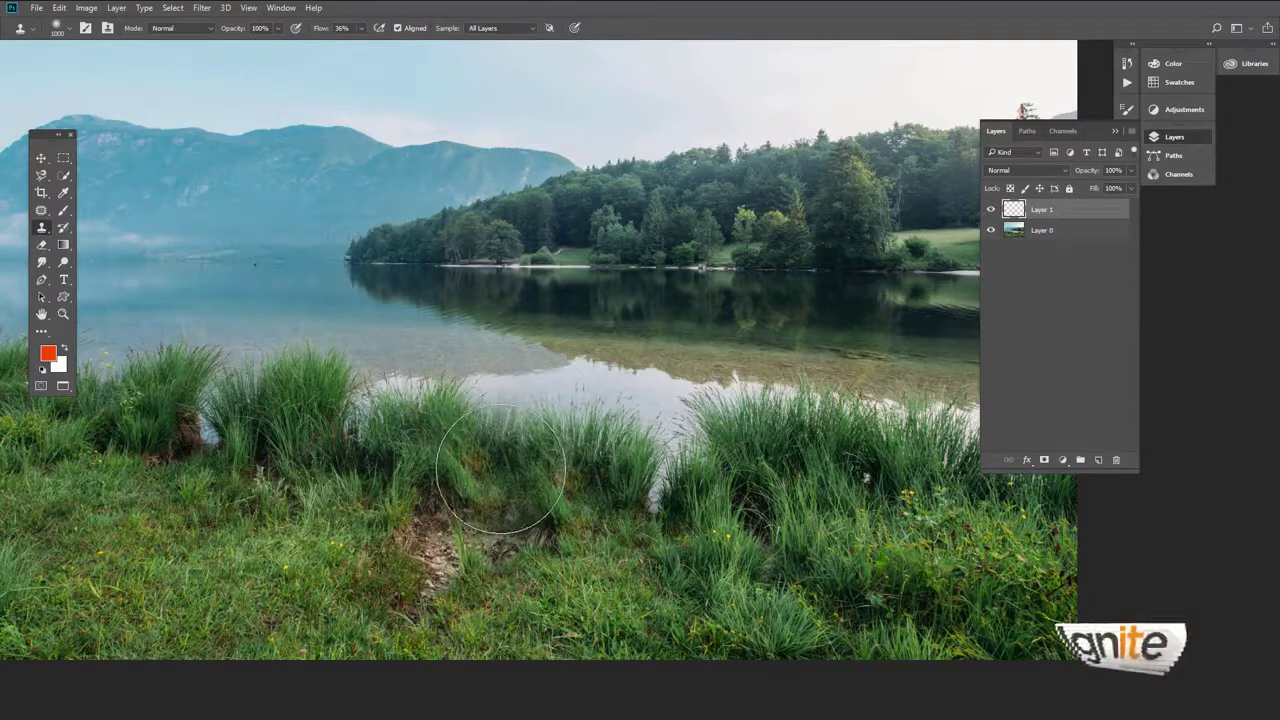
key(ctrl+alt+z)
key(ctrl+alt+z)
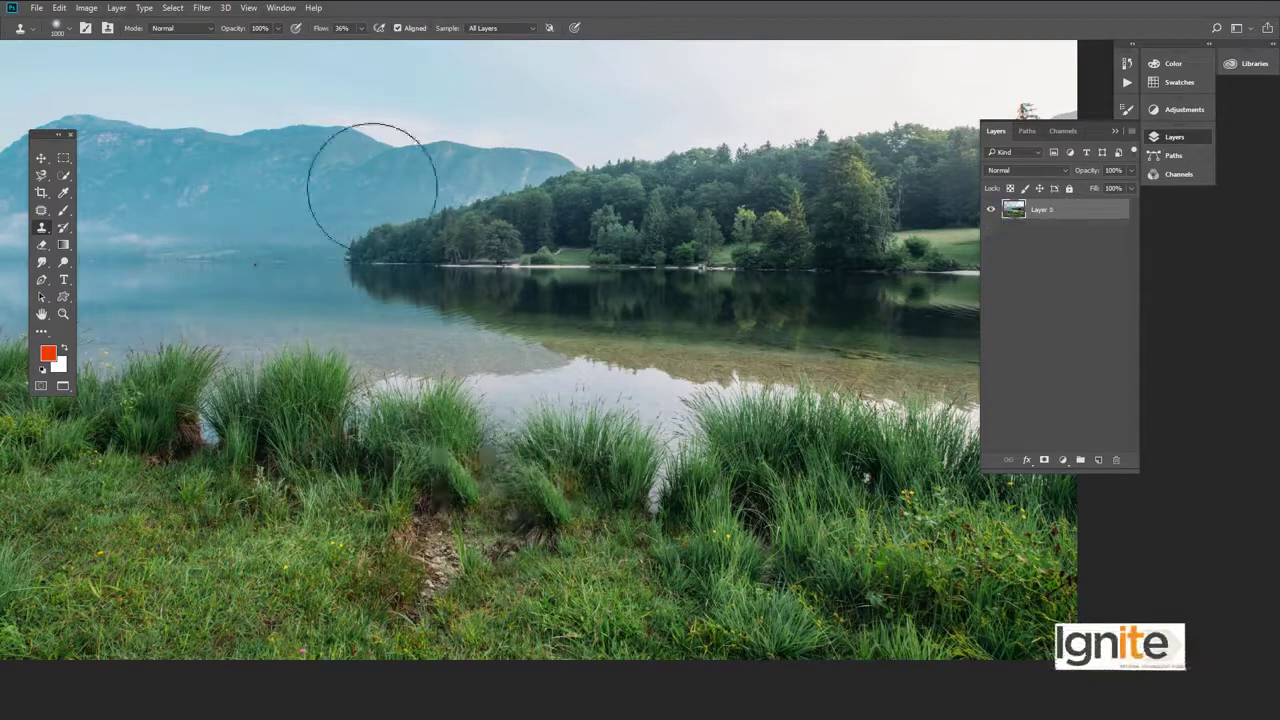
Set the flow to 88% and clone grass over the upper part of the rocky gap between the two clumps.
click(361, 30)
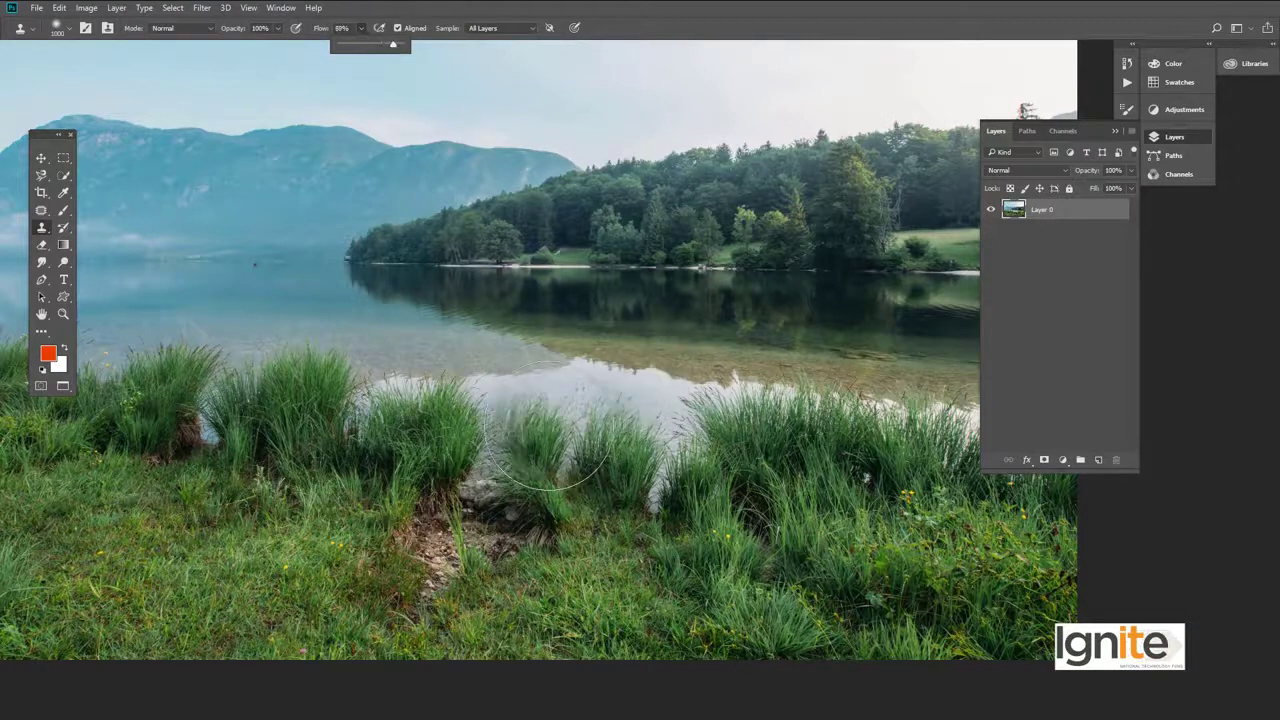
drag(486, 458, 512, 462)
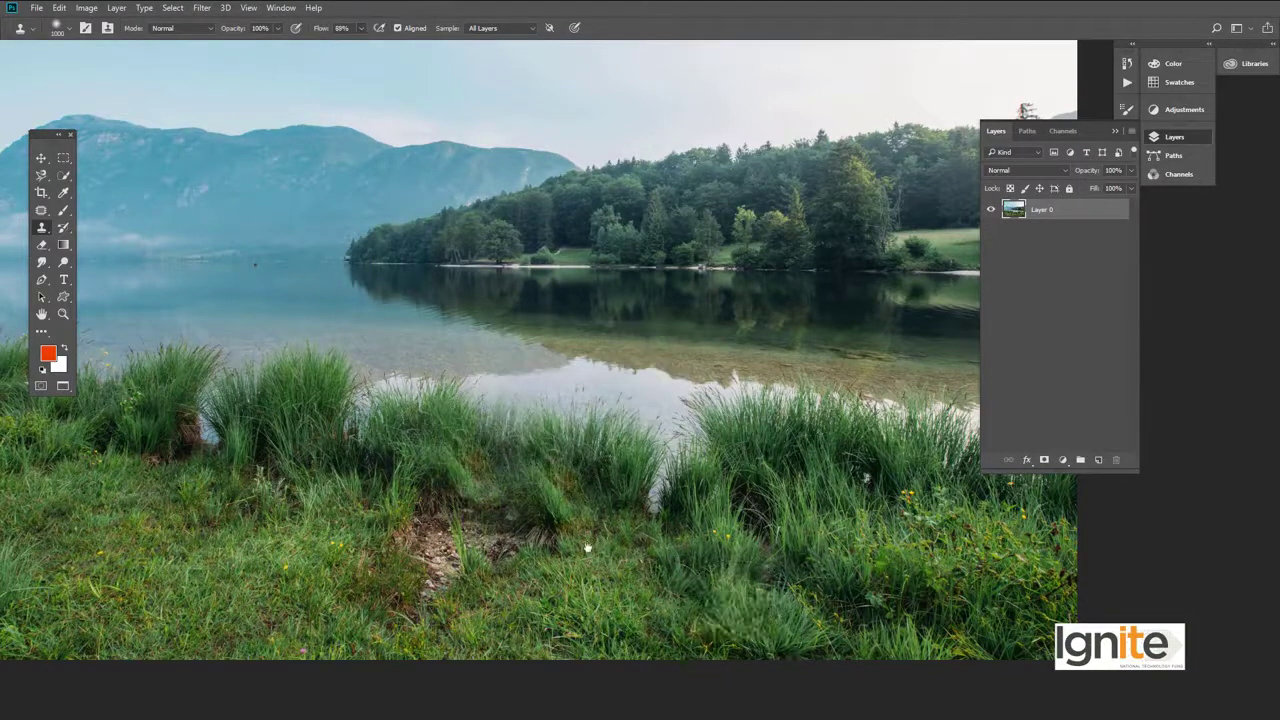
scroll(600, 535, up, 3)
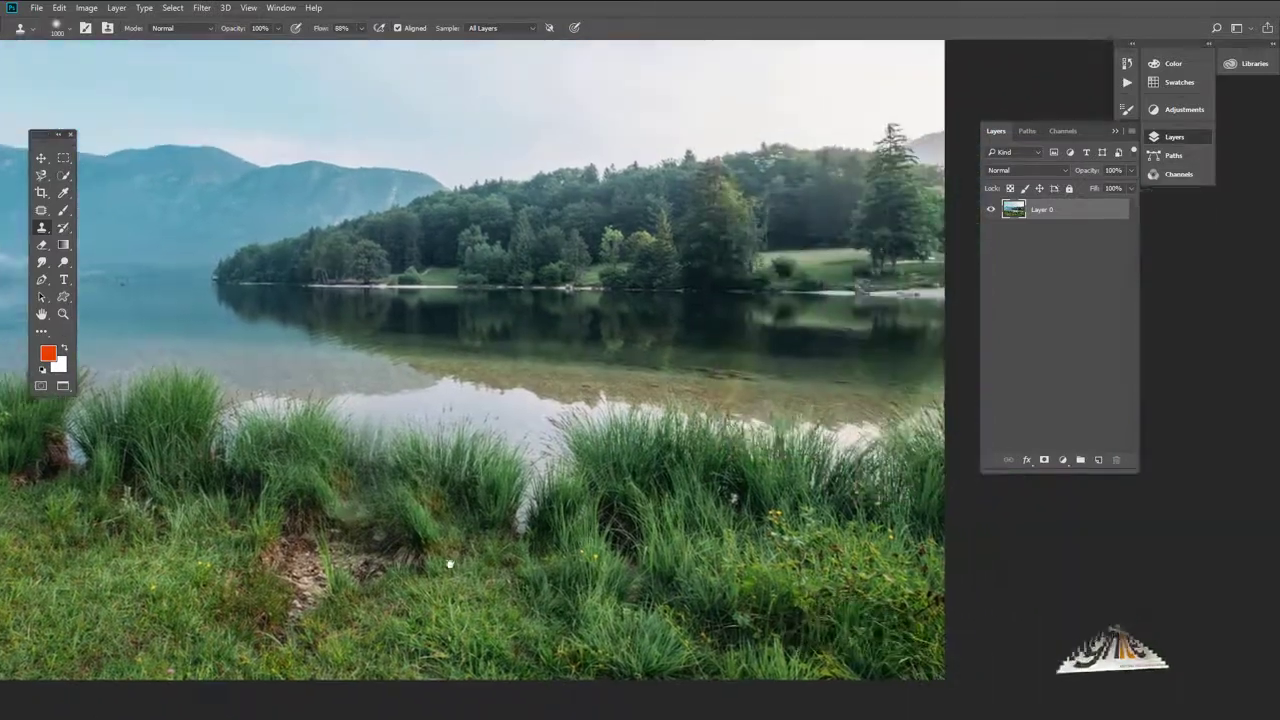
drag(477, 537, 456, 519)
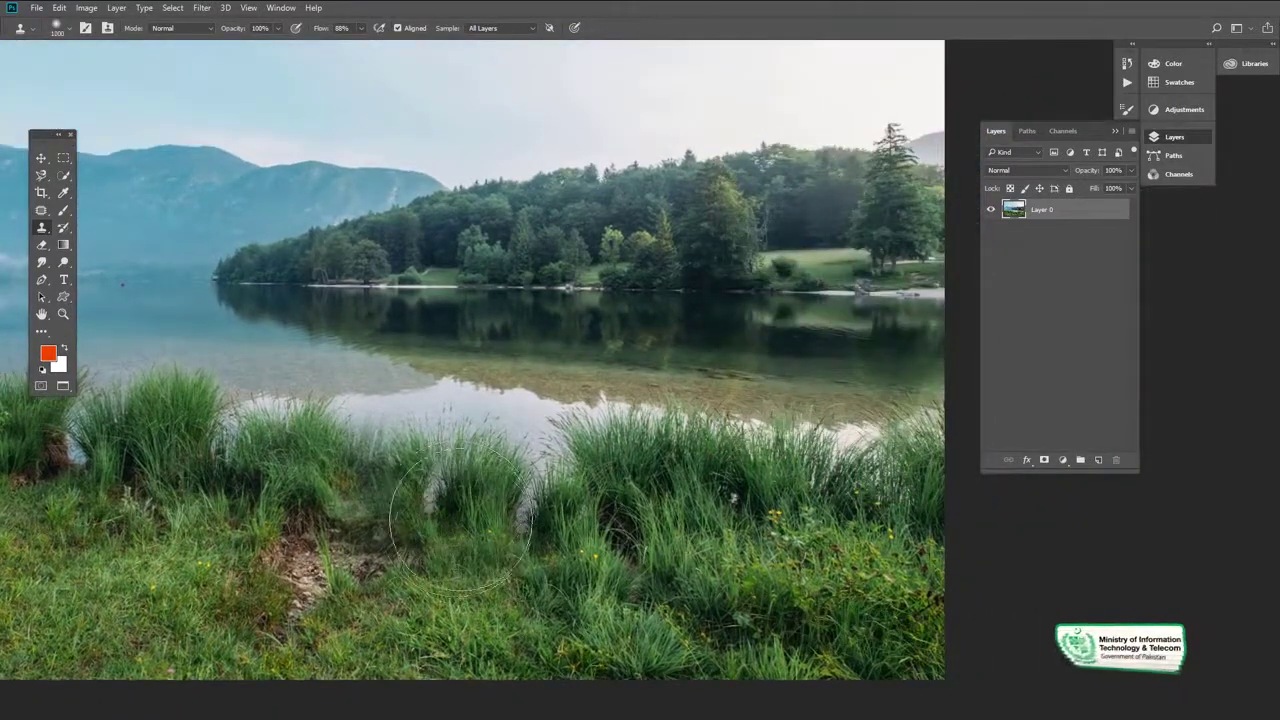
Set the brush to 1100 px and the flow to 98%, and clone the middle grass clump over the narrow water gap beside it.
key(])
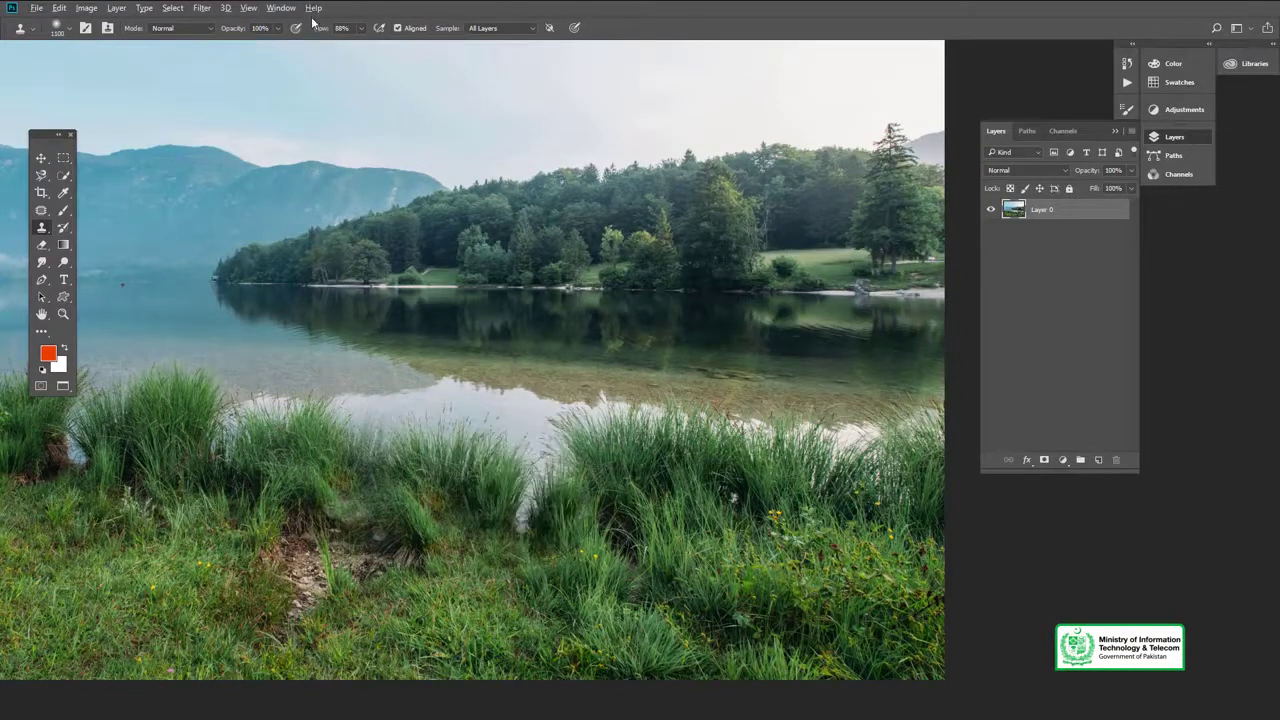
click(363, 28)
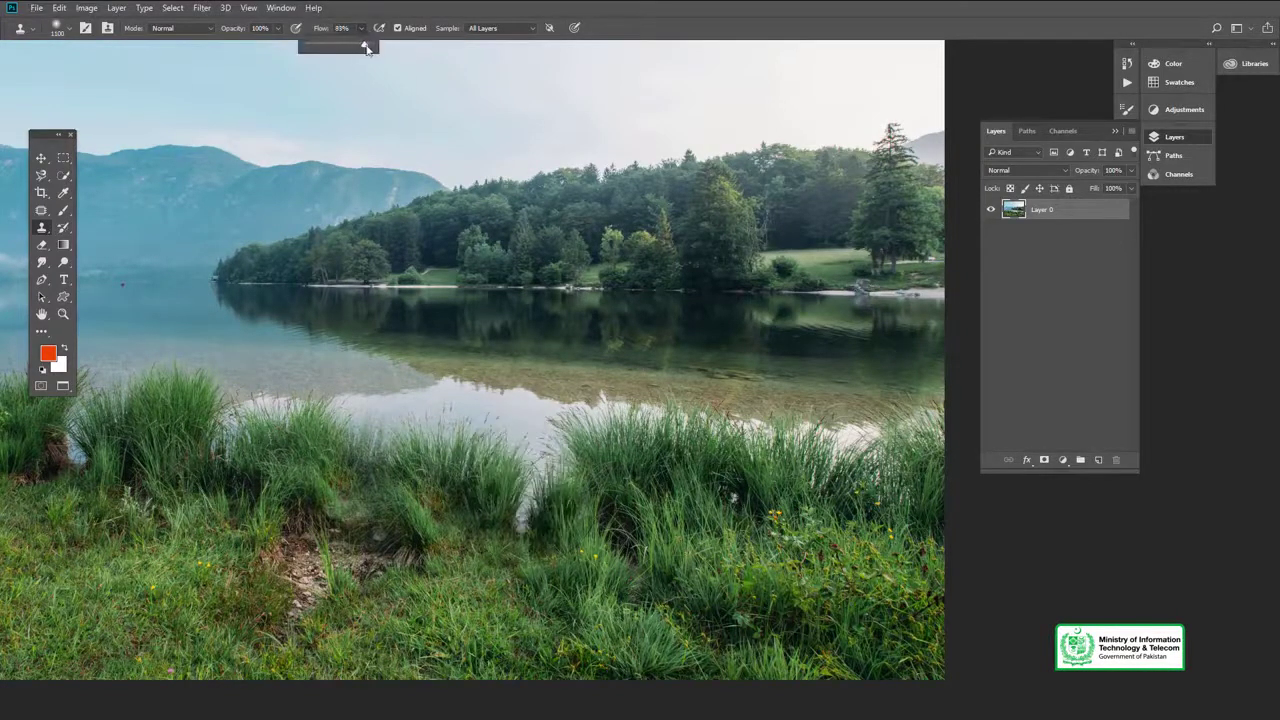
click(629, 12)
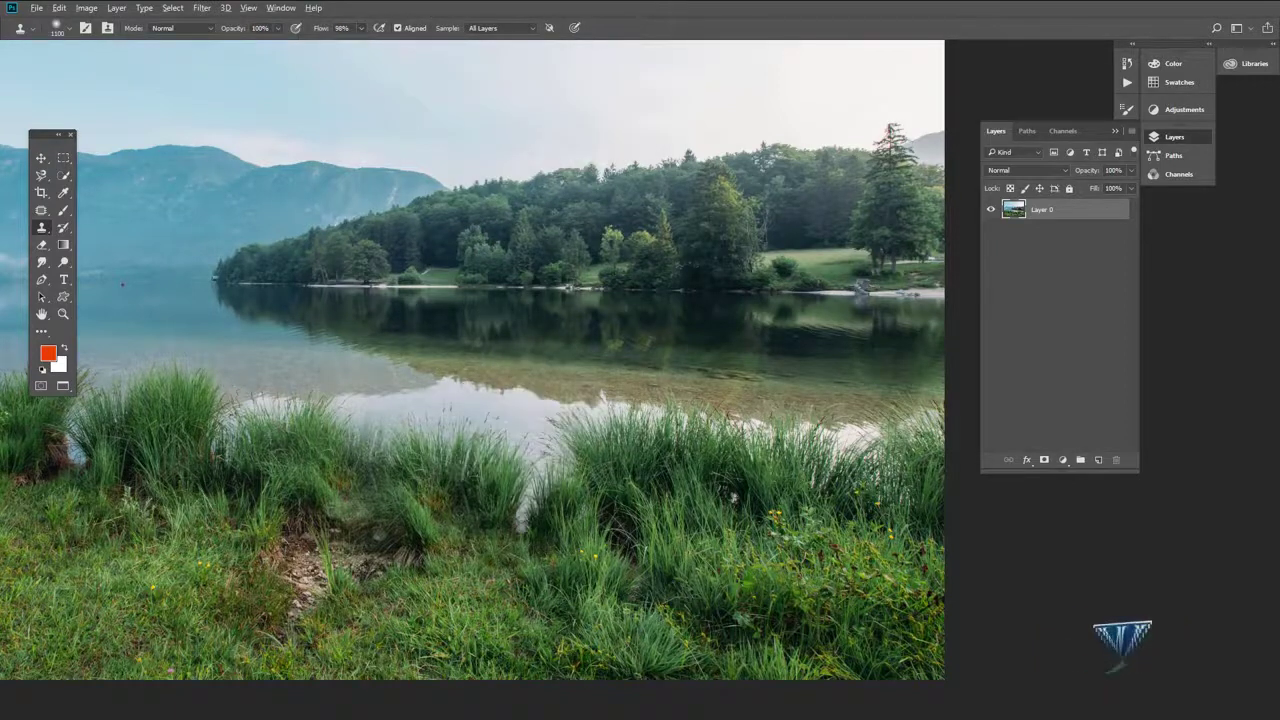
key(z)
drag(461, 529, 475, 513)
key(s)
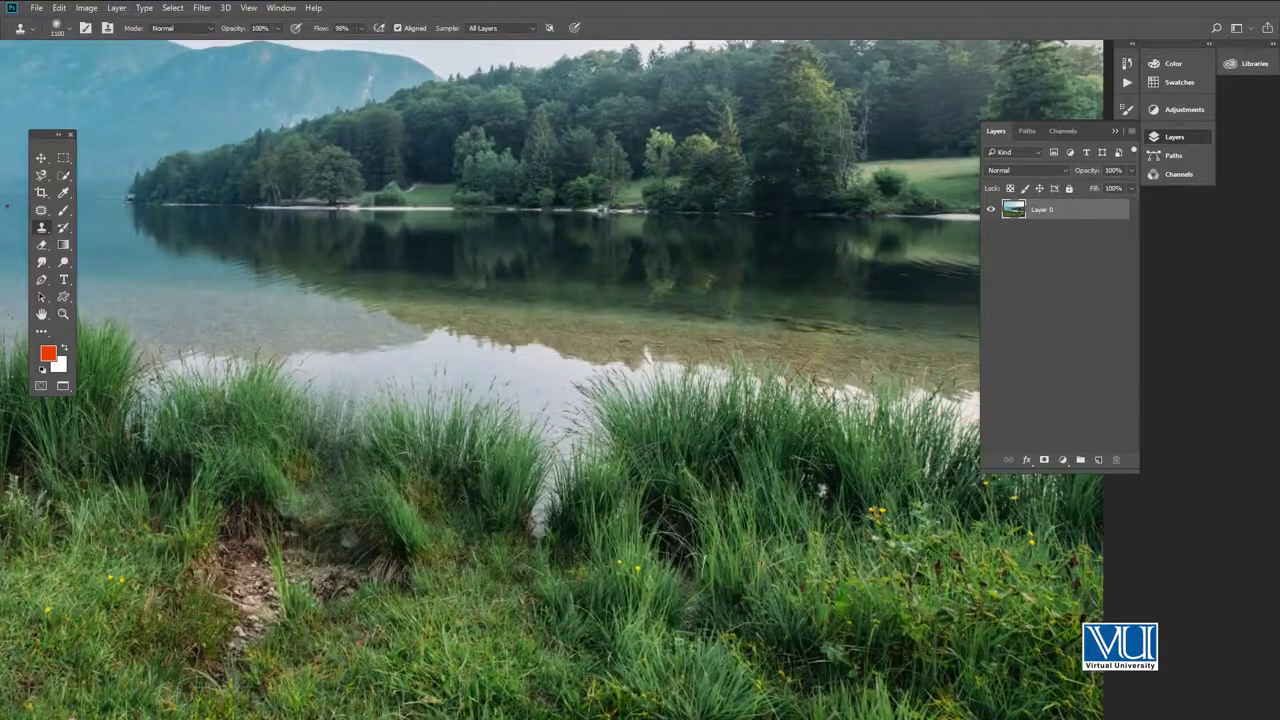
alt+click(464, 497)
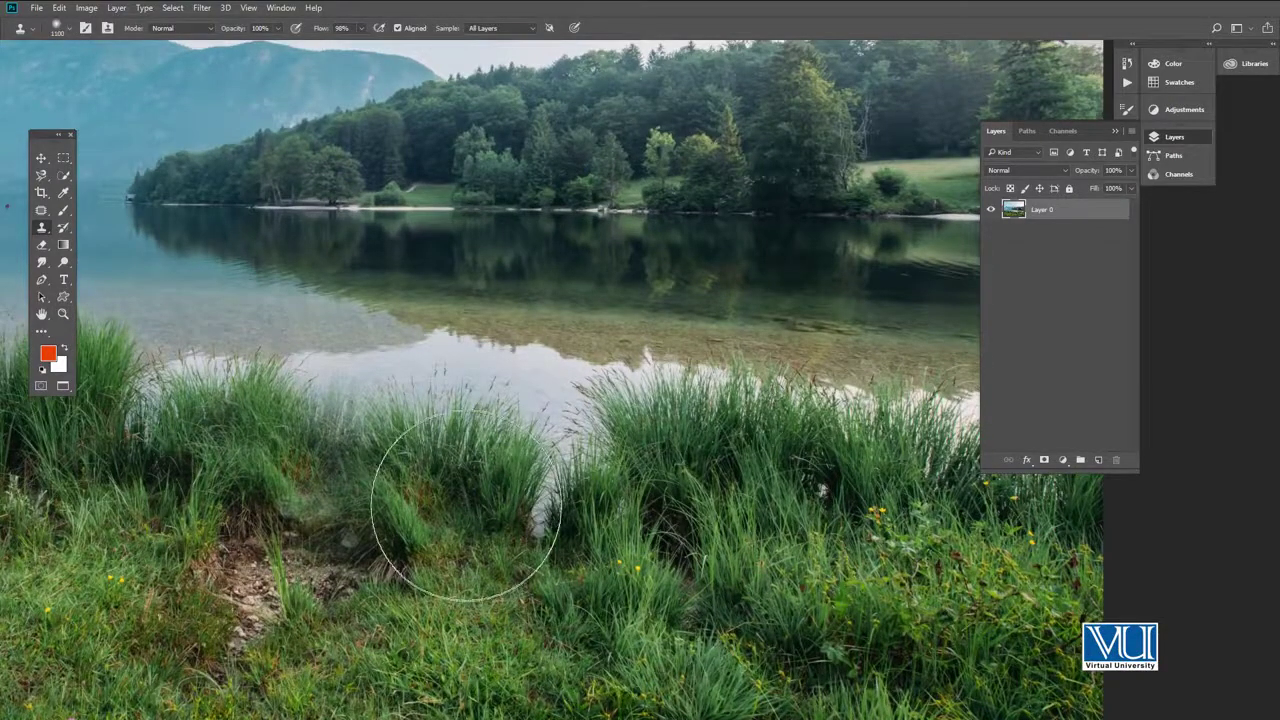
click(536, 499)
Reduce the brush to 800 px and clone grass over the dark gaps in and beside the tall clump nearer the mountains.
mouse_move(497, 551)
mouse_down()
mouse_move(690, 568)
mouse_move(586, 560)
mouse_up()
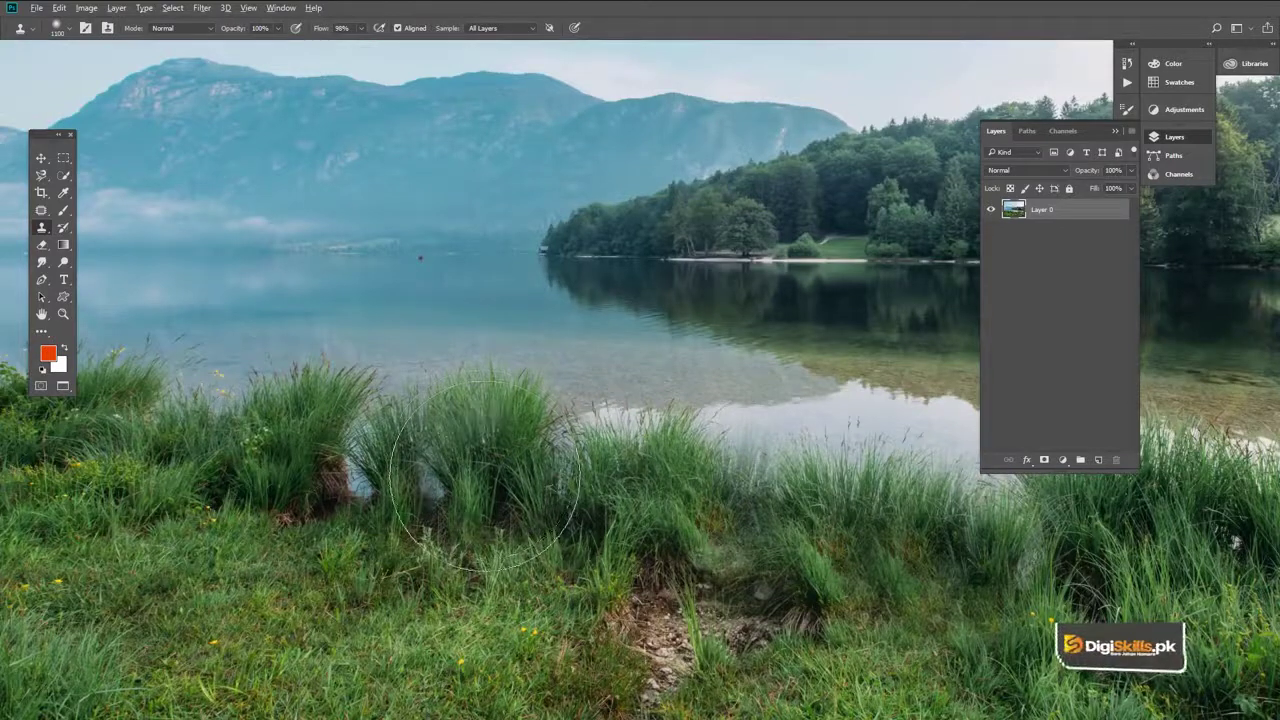
key(bracketleft)
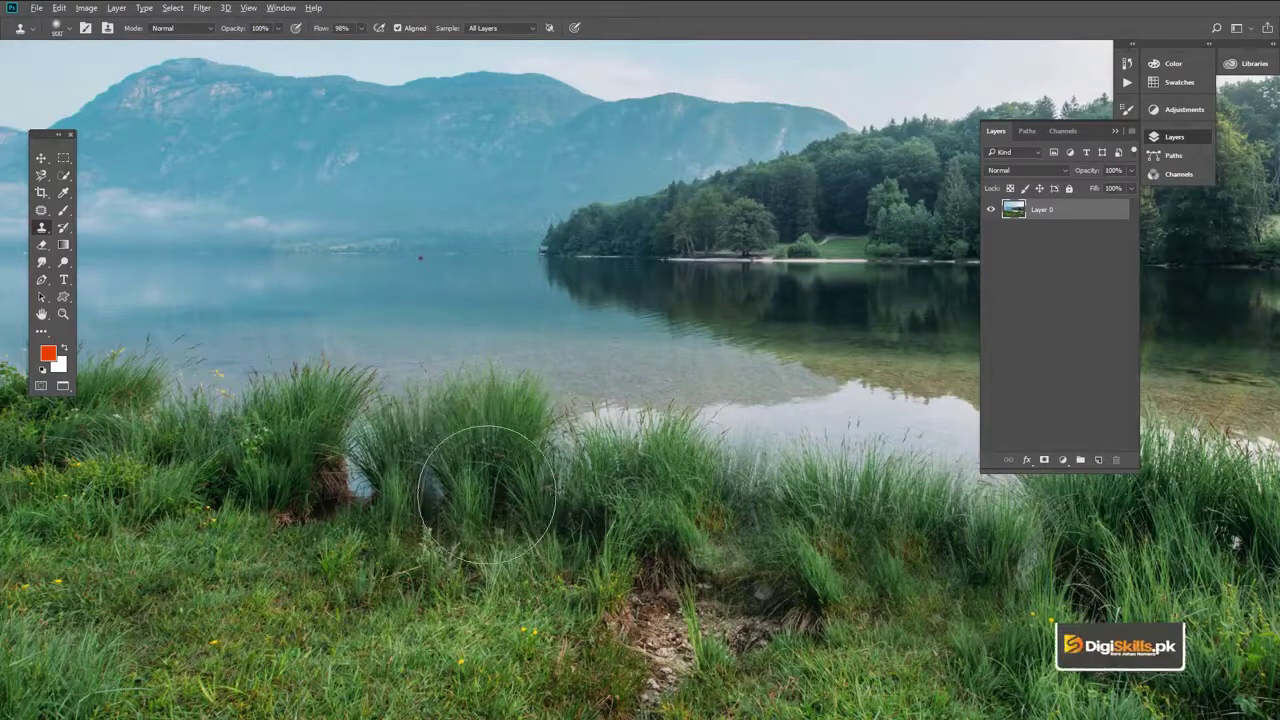
drag(521, 503, 559, 473)
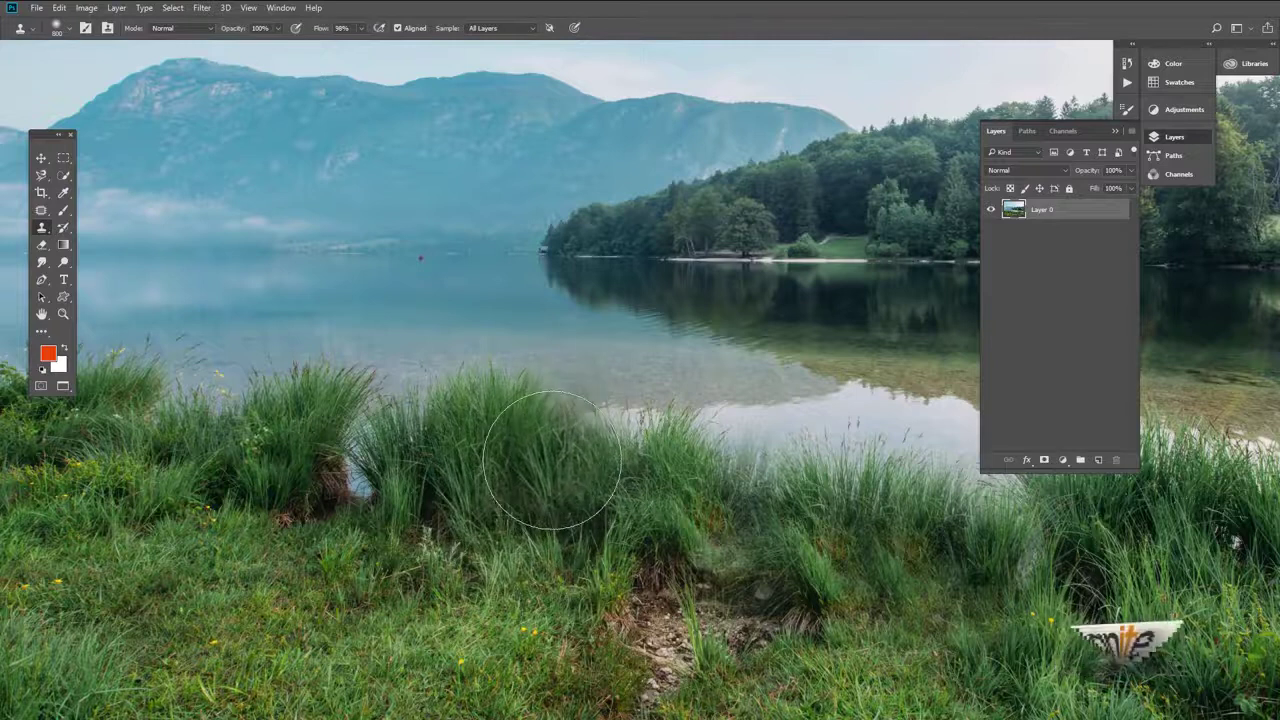
Clone grass with the 800 px brush over the dark gap and the low stretch between the clumps near the photo's left edge.
drag(457, 465, 647, 470)
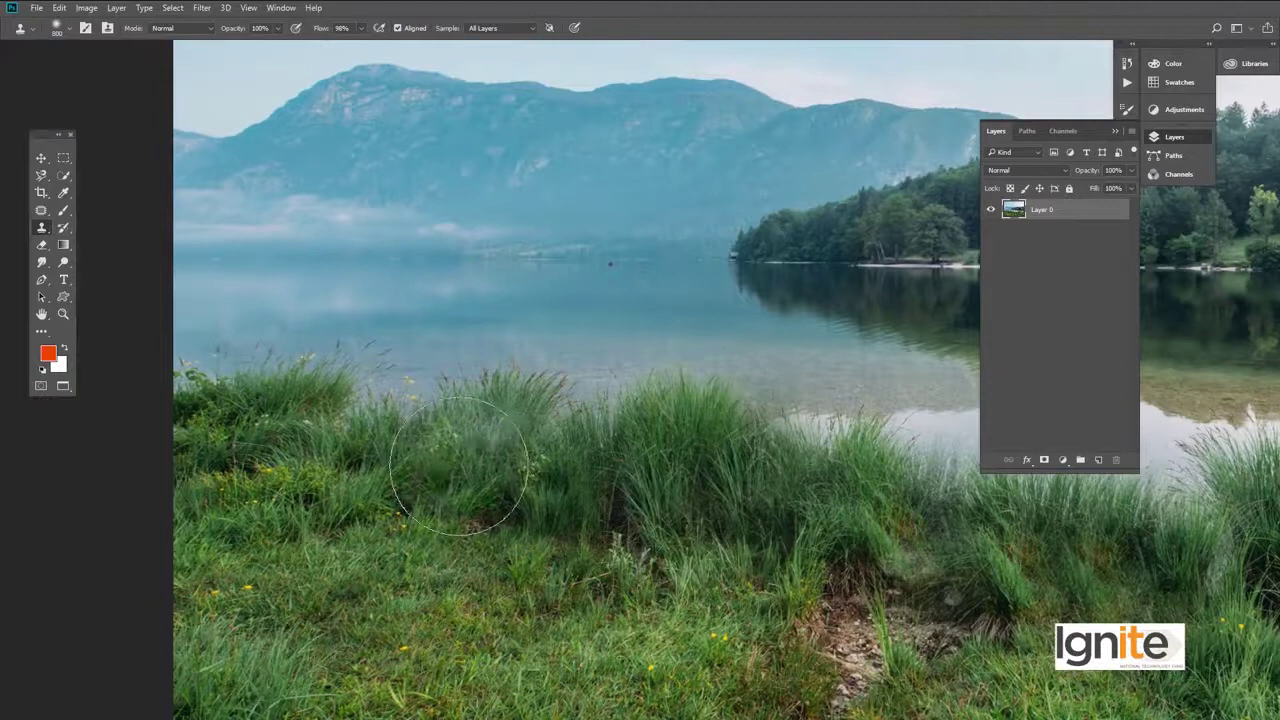
mouse_move(560, 425)
mouse_down()
mouse_move(543, 429)
mouse_move(565, 425)
mouse_up()
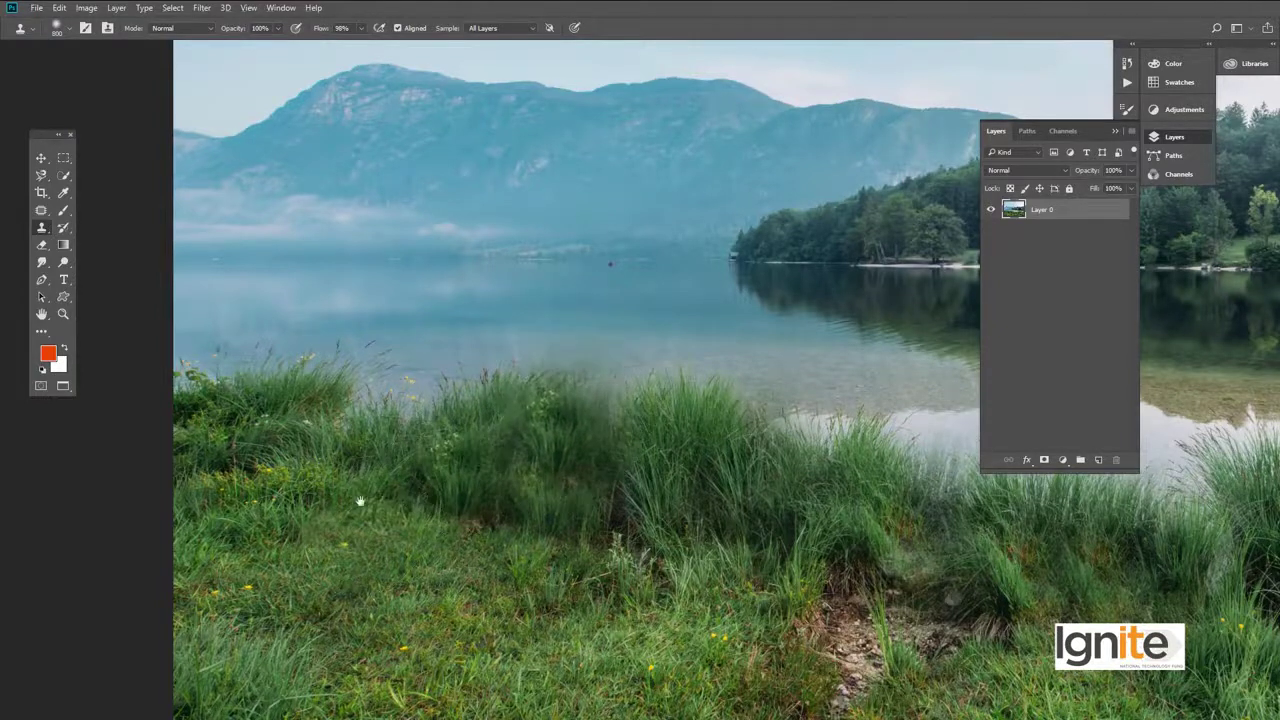
drag(362, 490, 406, 518)
drag(483, 508, 537, 530)
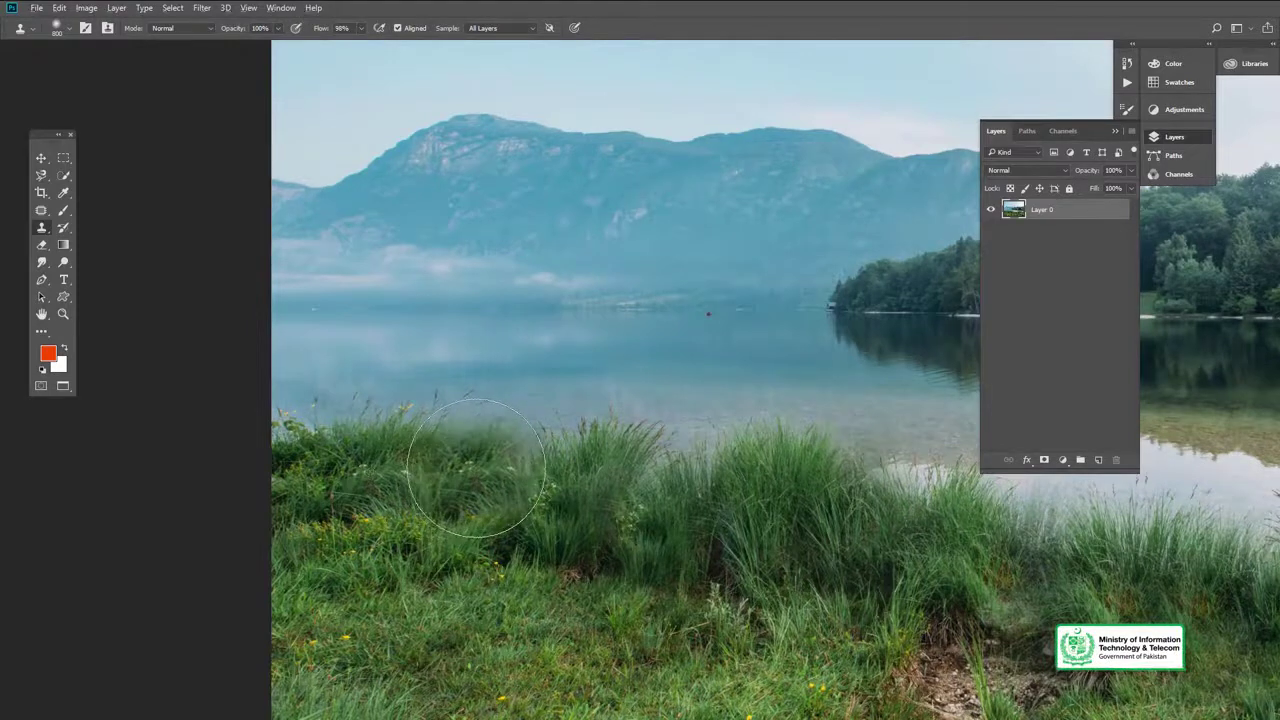
drag(615, 551, 514, 540)
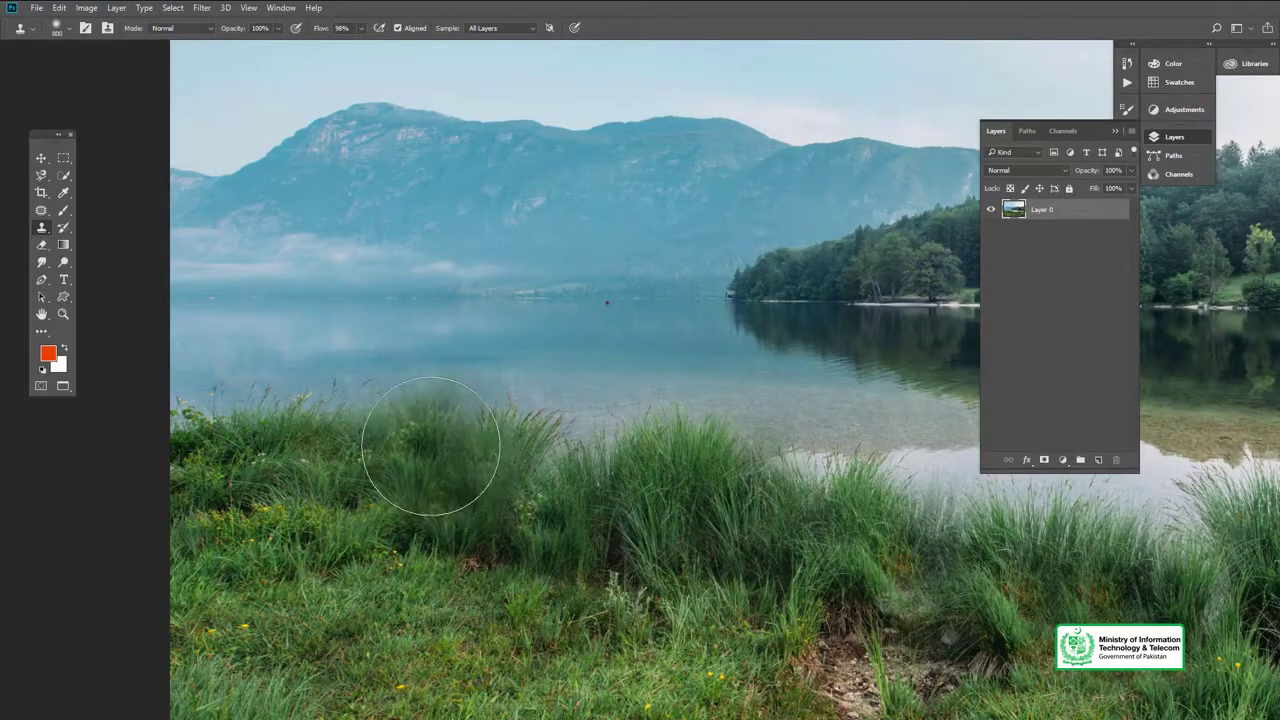
drag(608, 543, 528, 553)
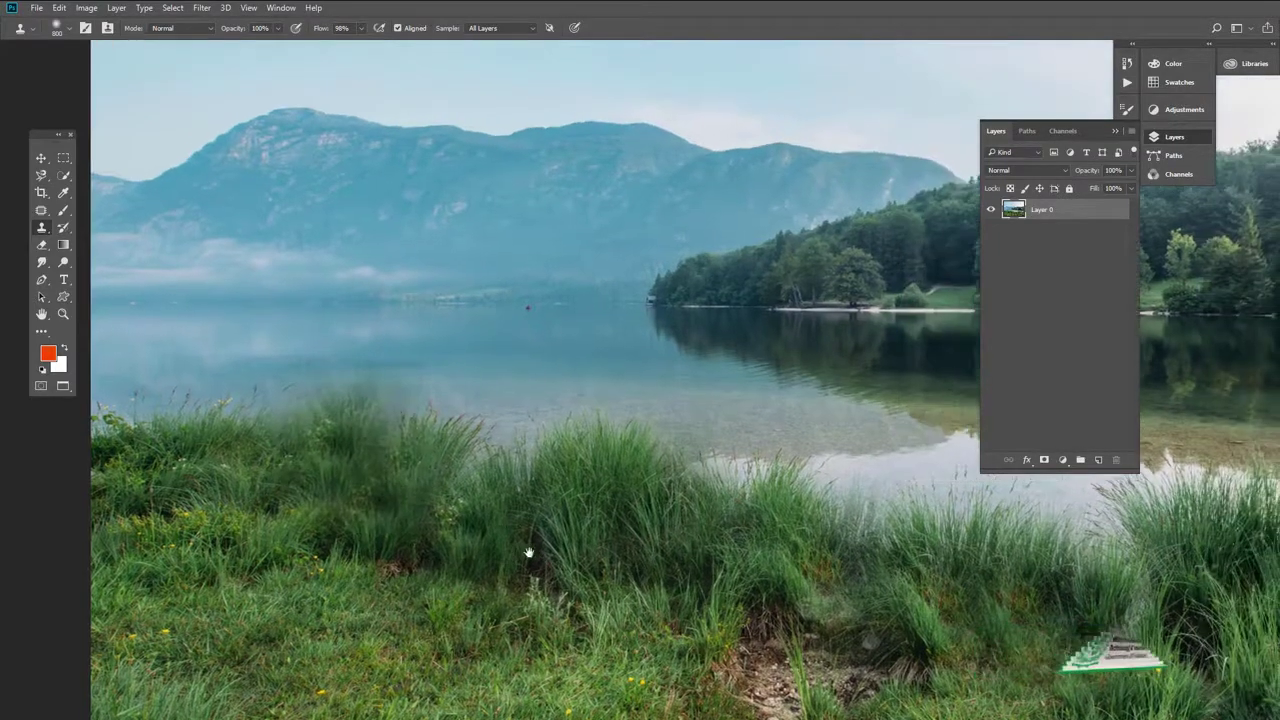
drag(437, 514, 437, 532)
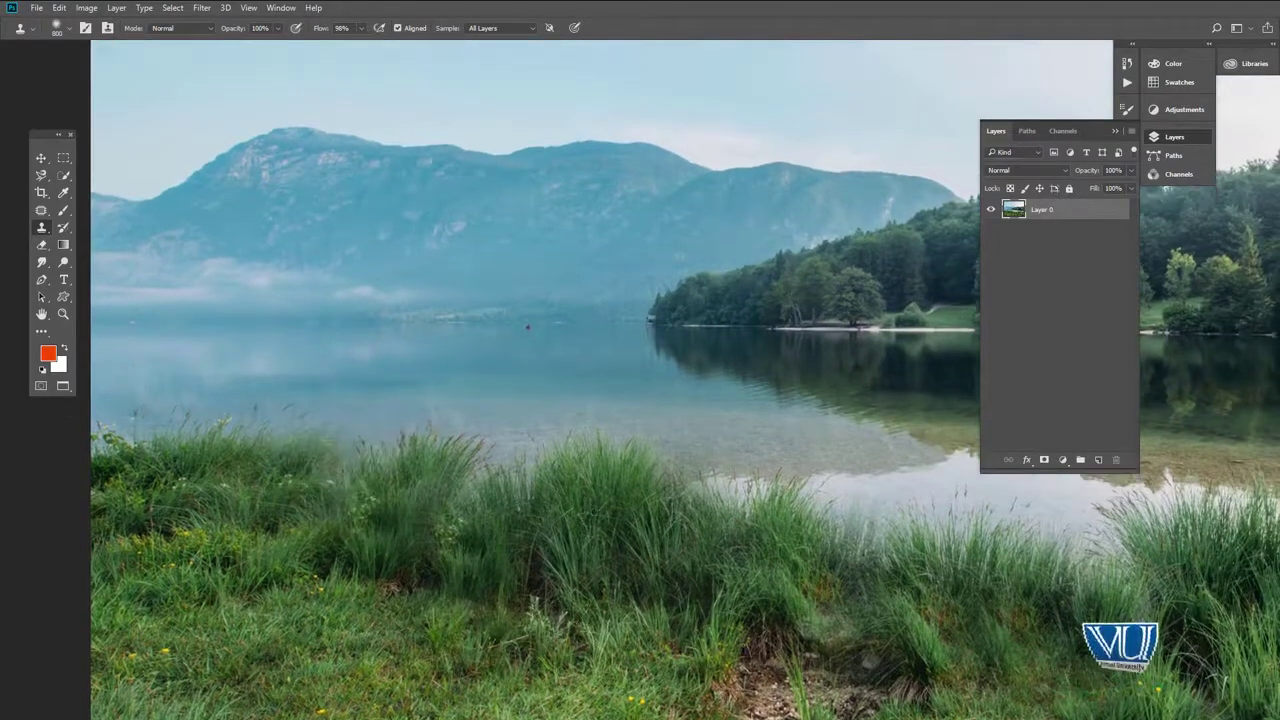
Enlarge the brush to 1000 px and clone grass between the middle clumps and over the gap beside the large right-hand clump.
mouse_move(575, 518)
mouse_down()
mouse_move(530, 479)
mouse_move(483, 509)
mouse_up()
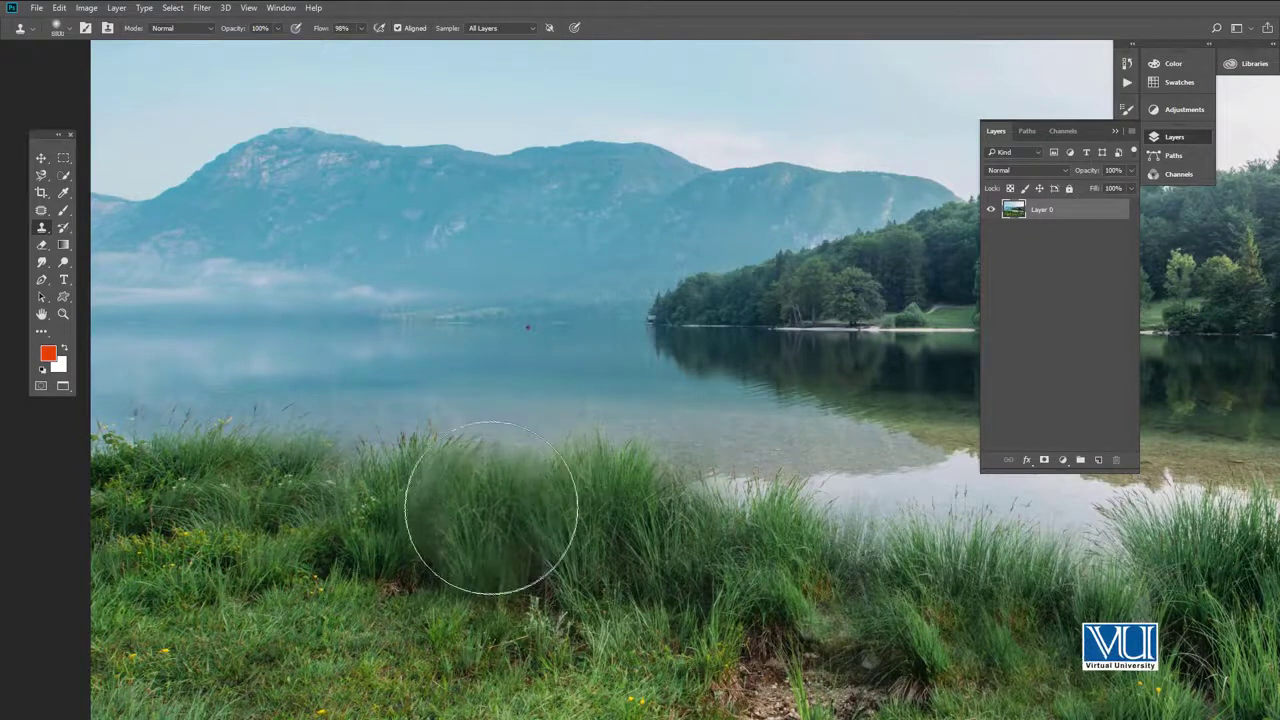
drag(698, 620, 492, 541)
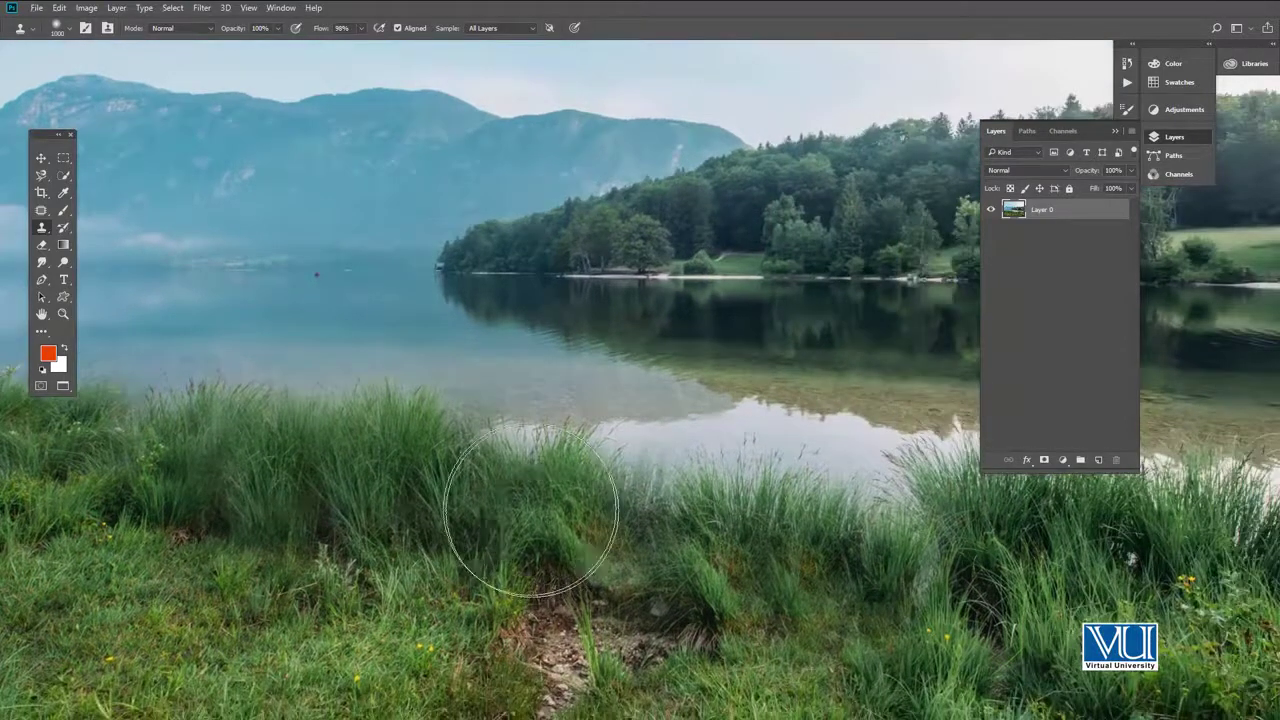
drag(528, 500, 504, 476)
drag(714, 588, 557, 560)
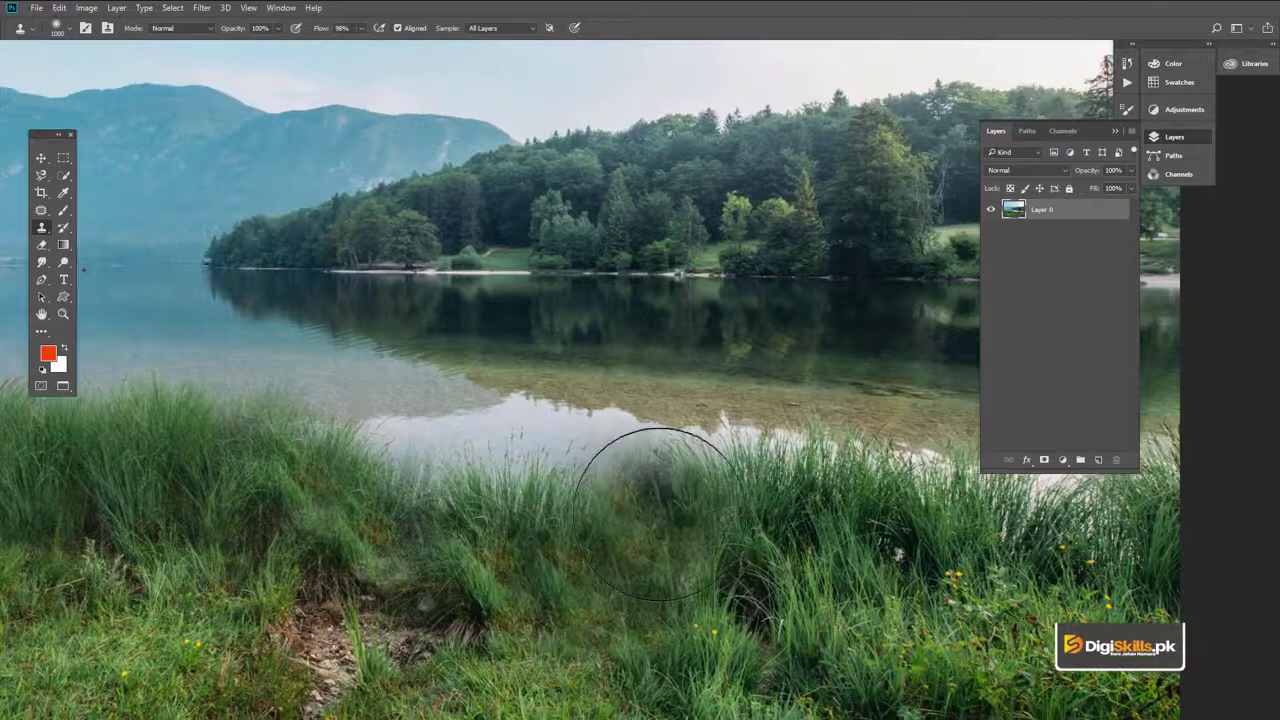
mouse_move(657, 529)
mouse_down()
mouse_move(613, 554)
mouse_move(573, 447)
mouse_move(525, 437)
mouse_move(531, 385)
mouse_move(538, 486)
mouse_move(566, 467)
mouse_move(627, 594)
mouse_up()
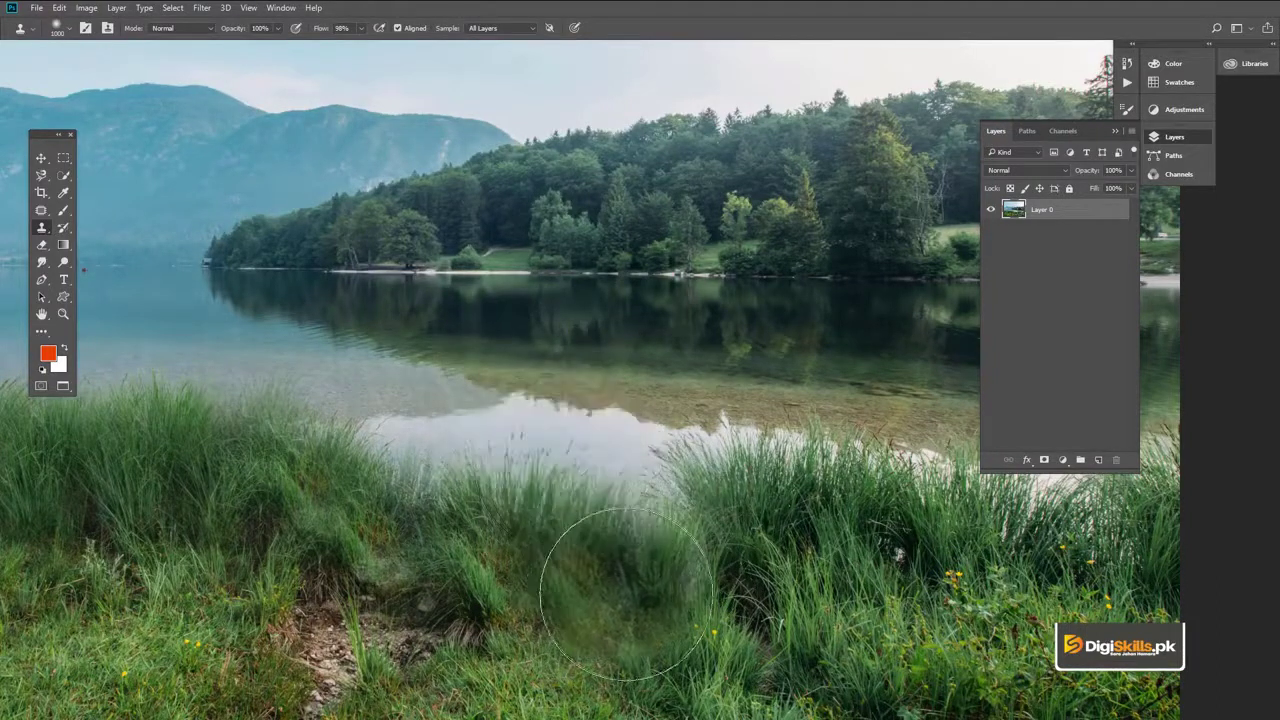
Try clone brush sizes from 400 px to over 2000 px against the grass beside the right-hand clump.
key(bracketleft)
key(bracketleft)
key(bracketleft)
key(bracketleft)
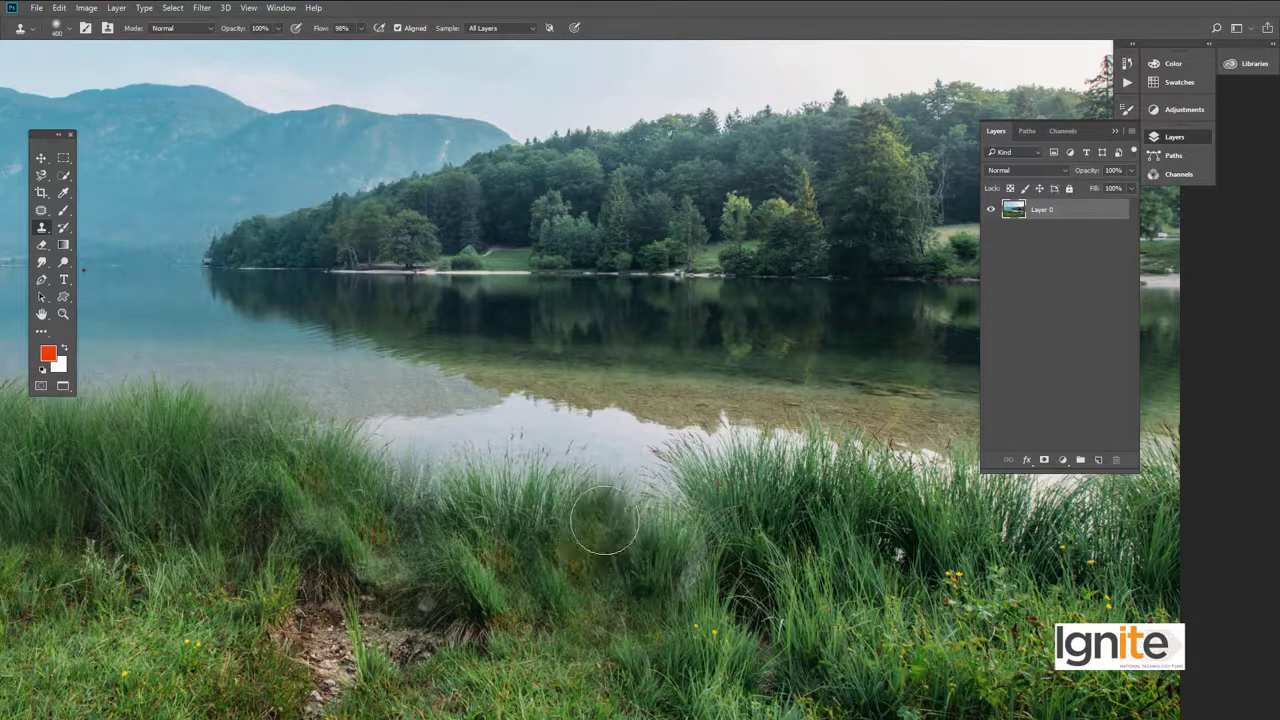
key(bracketright)
key(bracketright)
key(bracketright)
key(bracketright)
key(bracketright)
key(bracketright)
key(bracketright)
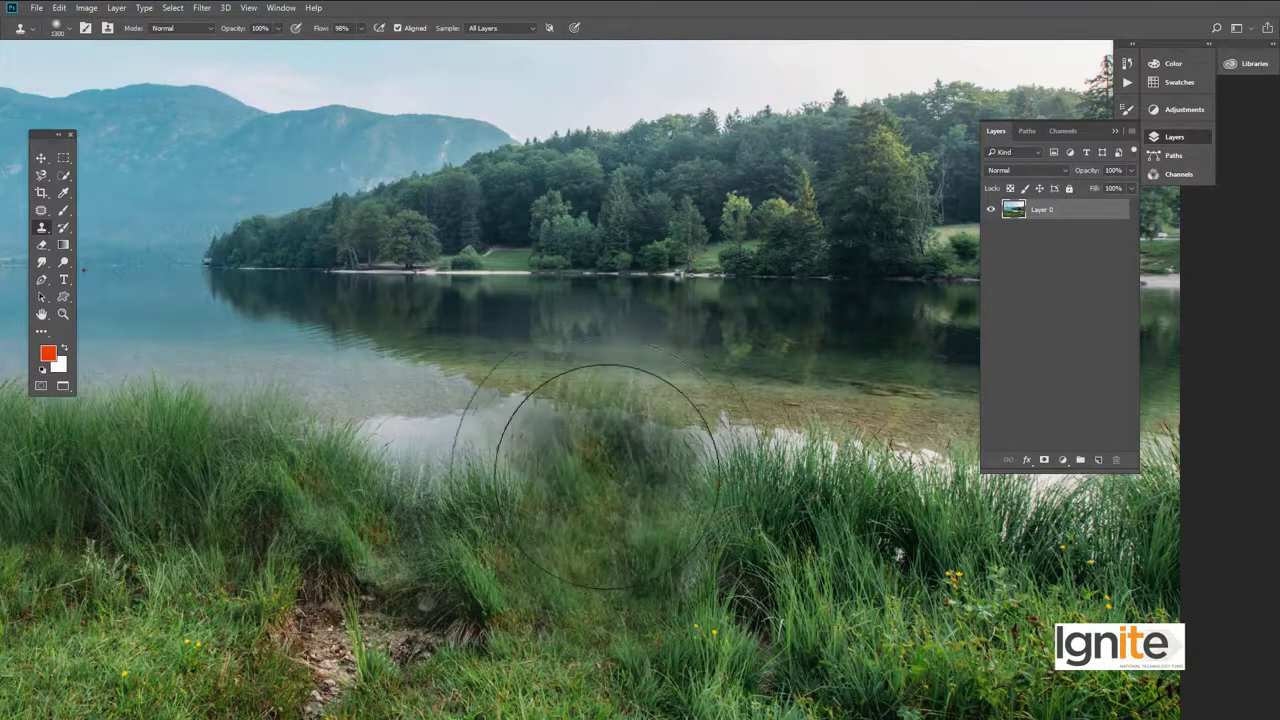
key(bracketright)
key(bracketright)
key(bracketright)
key(bracketright)
key(bracketright)
key(bracketright)
key(bracketleft)
key(bracketleft)
key(bracketleft)
key(bracketleft)
key(bracketleft)
key(bracketleft)
key(bracketleft)
key(bracketleft)
key(bracketleft)
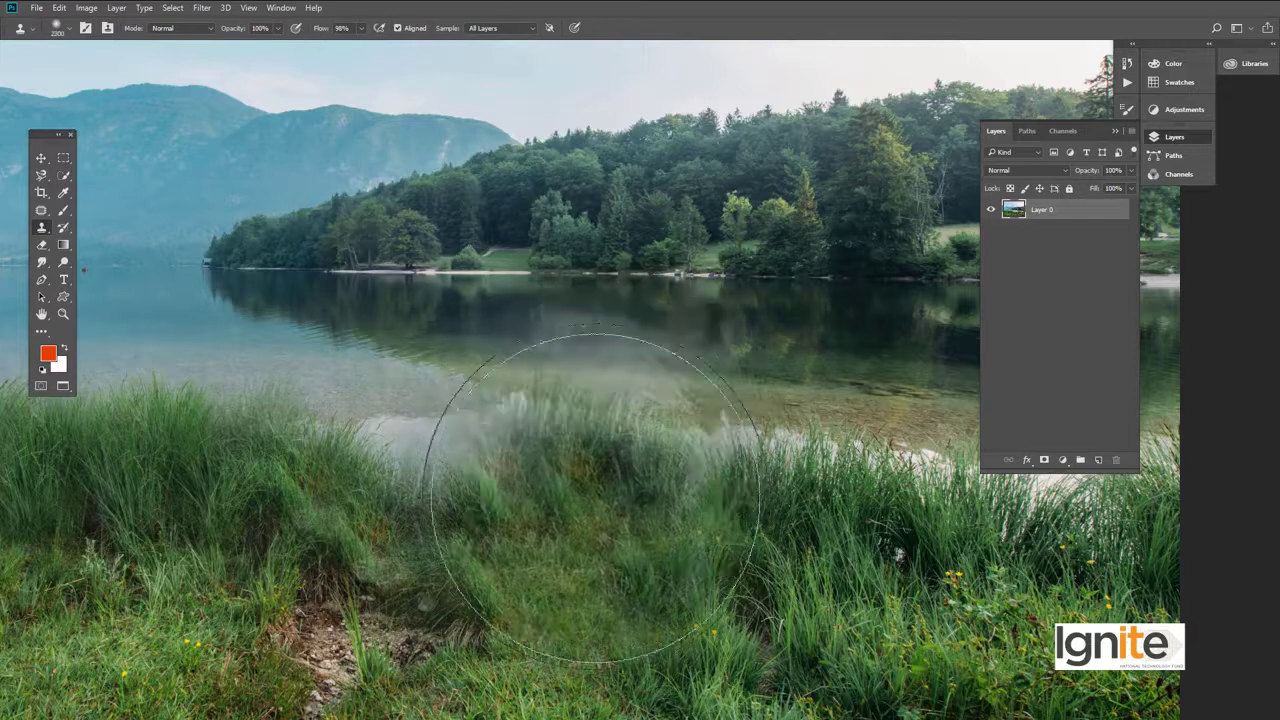
key(bracketleft)
key(bracketleft)
key(bracketleft)
key(bracketleft)
key(bracketleft)
key(bracketleft)
key(bracketleft)
key(bracketleft)
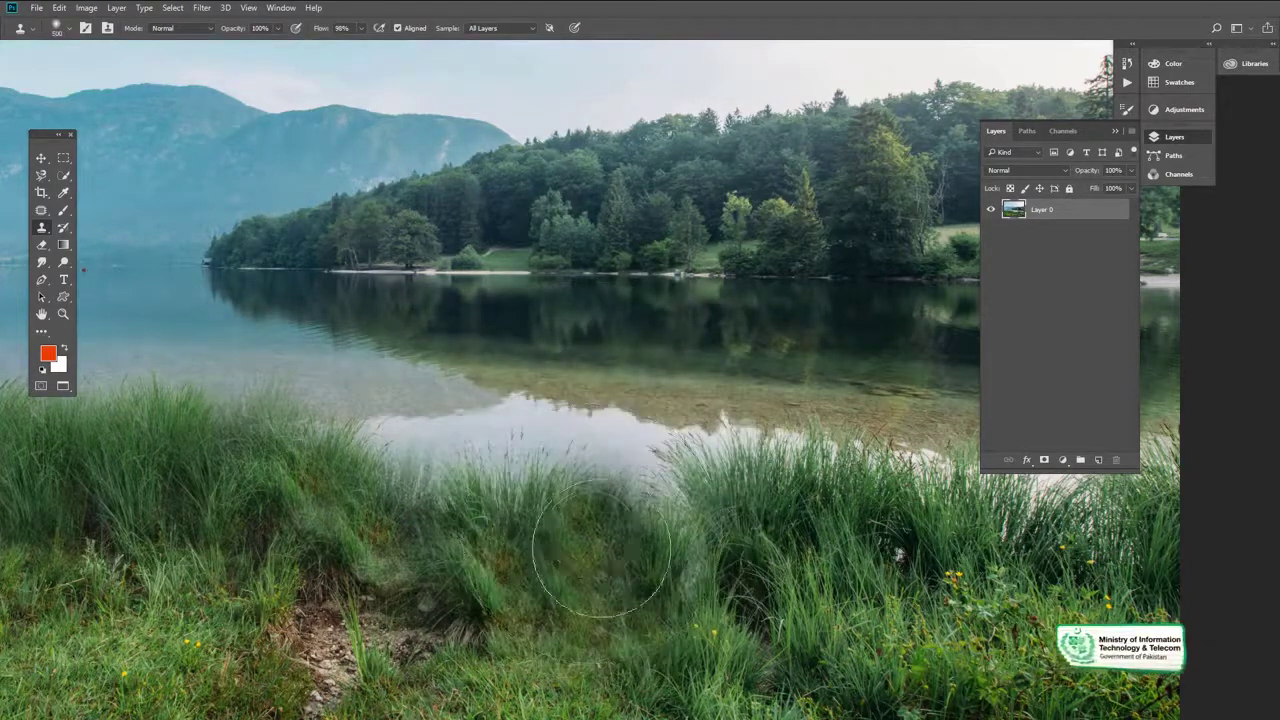
Set the brush to 900 px, sample the grass beside the right-hand clump, and clone it over the clump's near edge.
key(bracketright)
key(bracketright)
key(bracketright)
key(bracketright)
alt+click(660, 518)
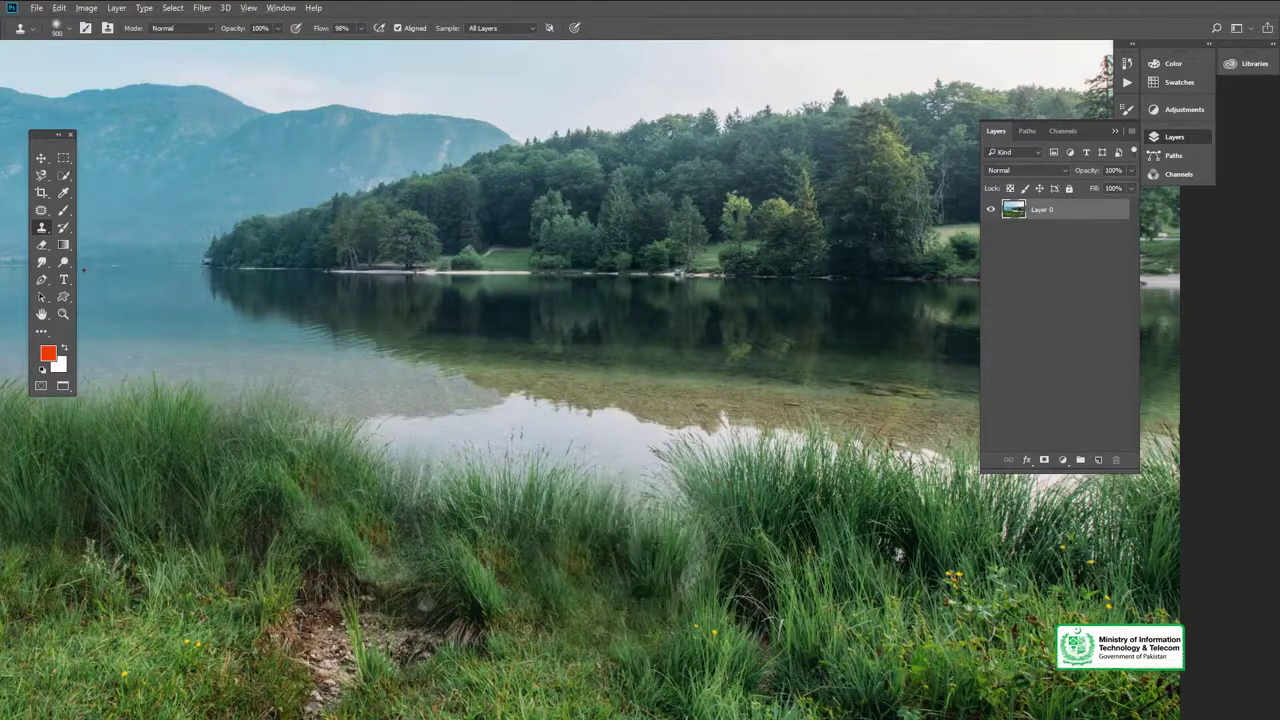
click(694, 551)
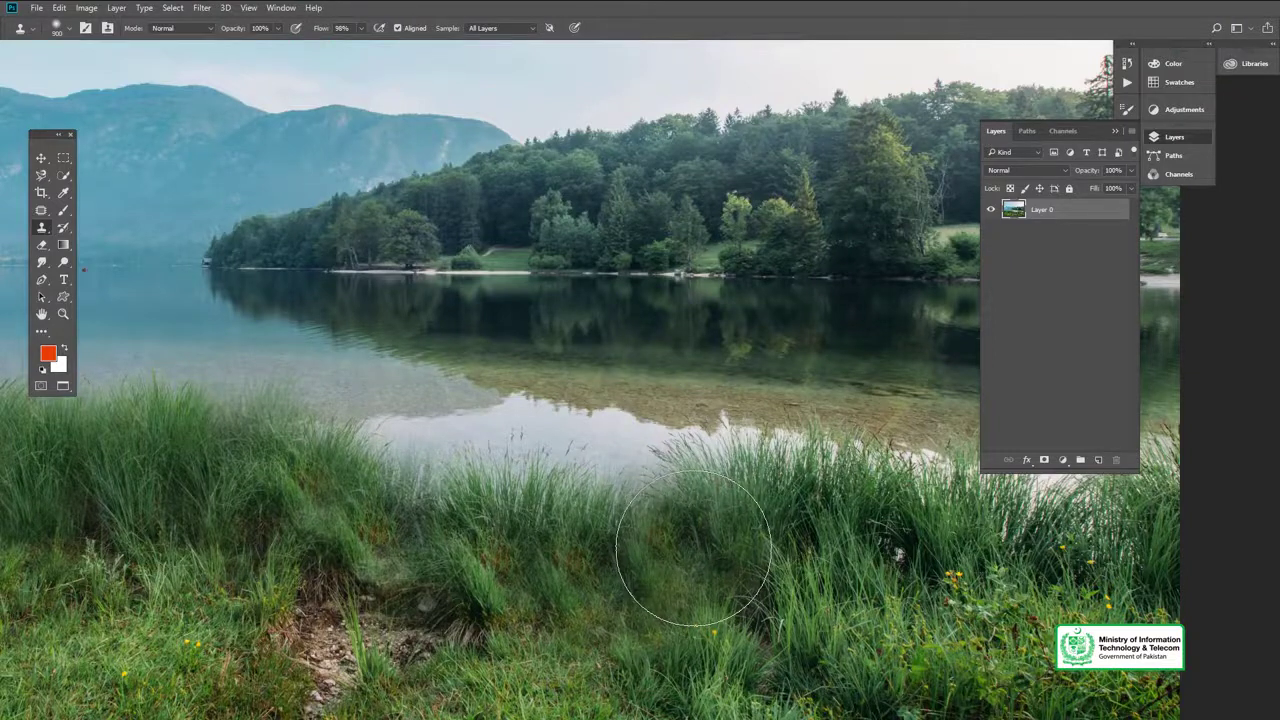
Clone grass over the water gap in the clump near the photo's right edge.
drag(770, 560, 574, 534)
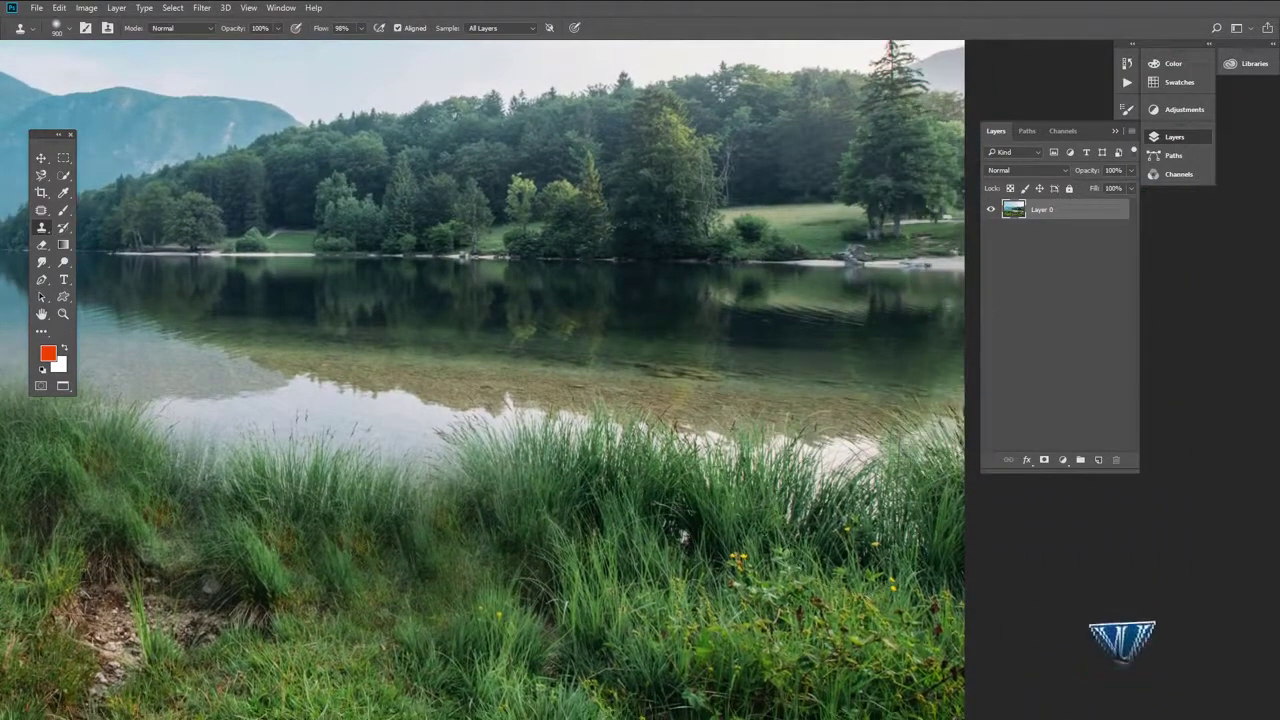
click(822, 497)
click(827, 503)
Examine the cloned grass along the shore with the whole lake photo in view.
key(ctrl+space)
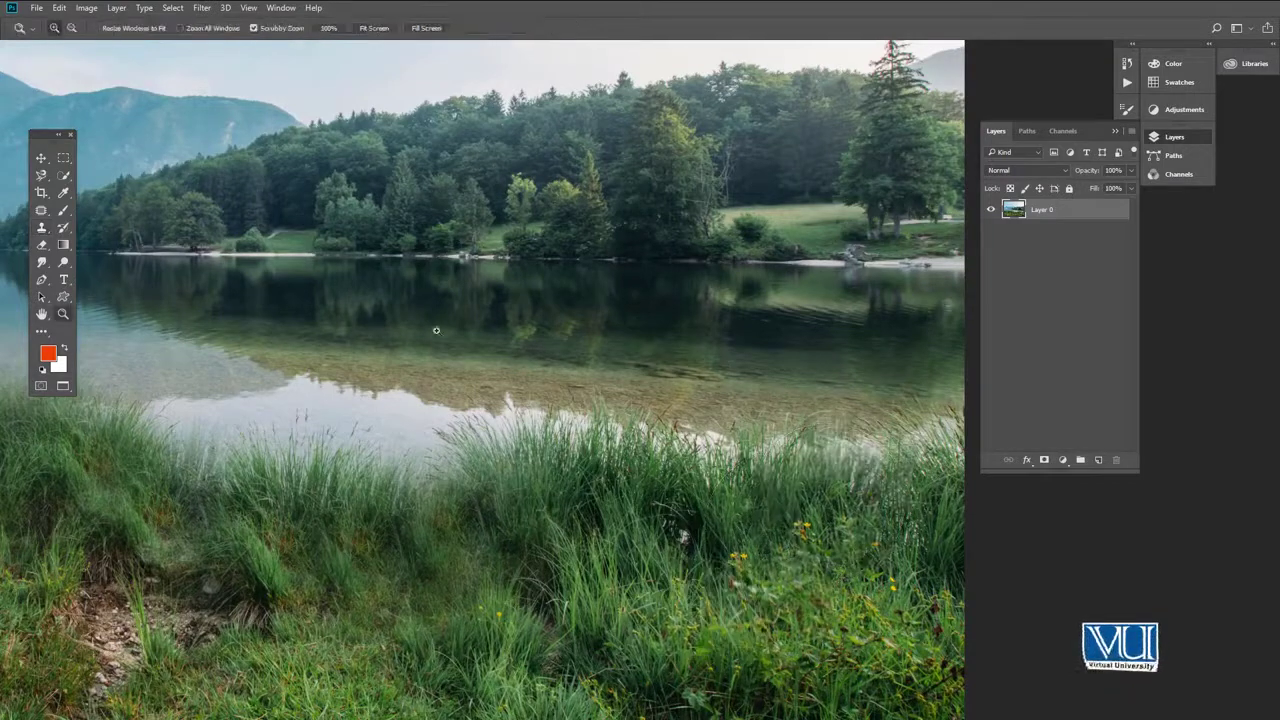
drag(438, 328, 453, 389)
drag(265, 336, 529, 374)
key(ctrl+space)
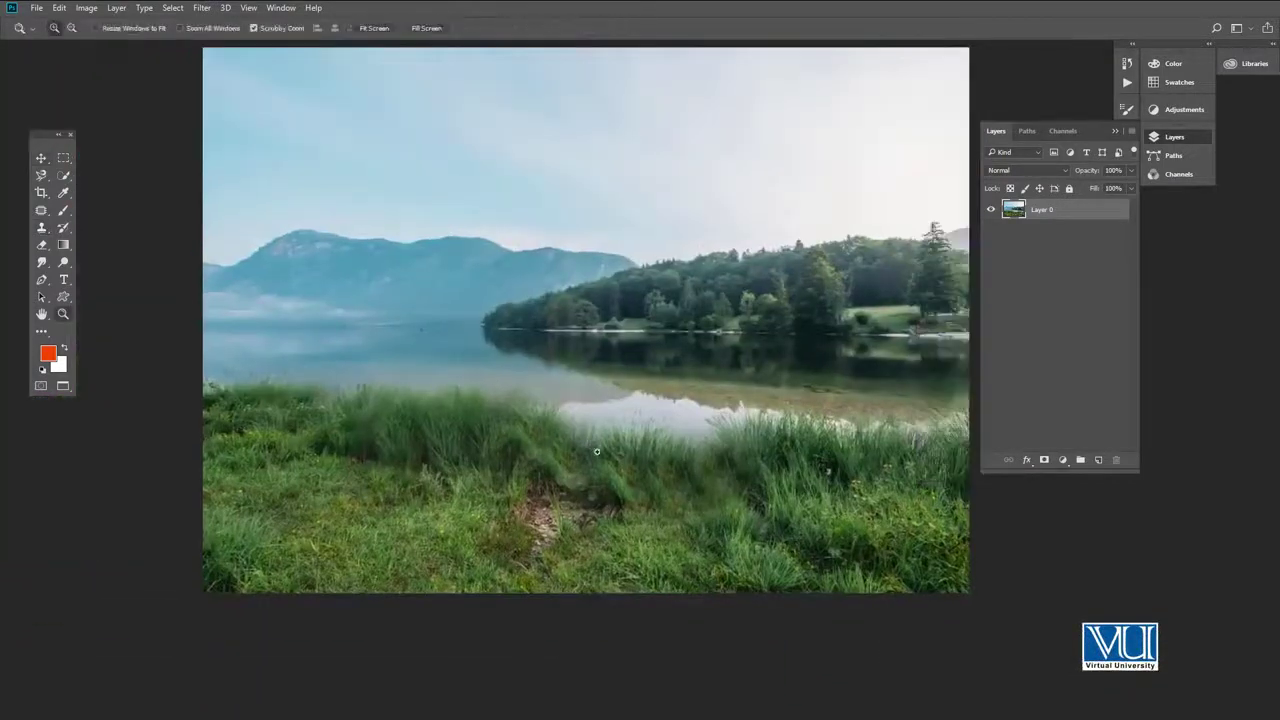
key(v)
drag(639, 335, 604, 354)
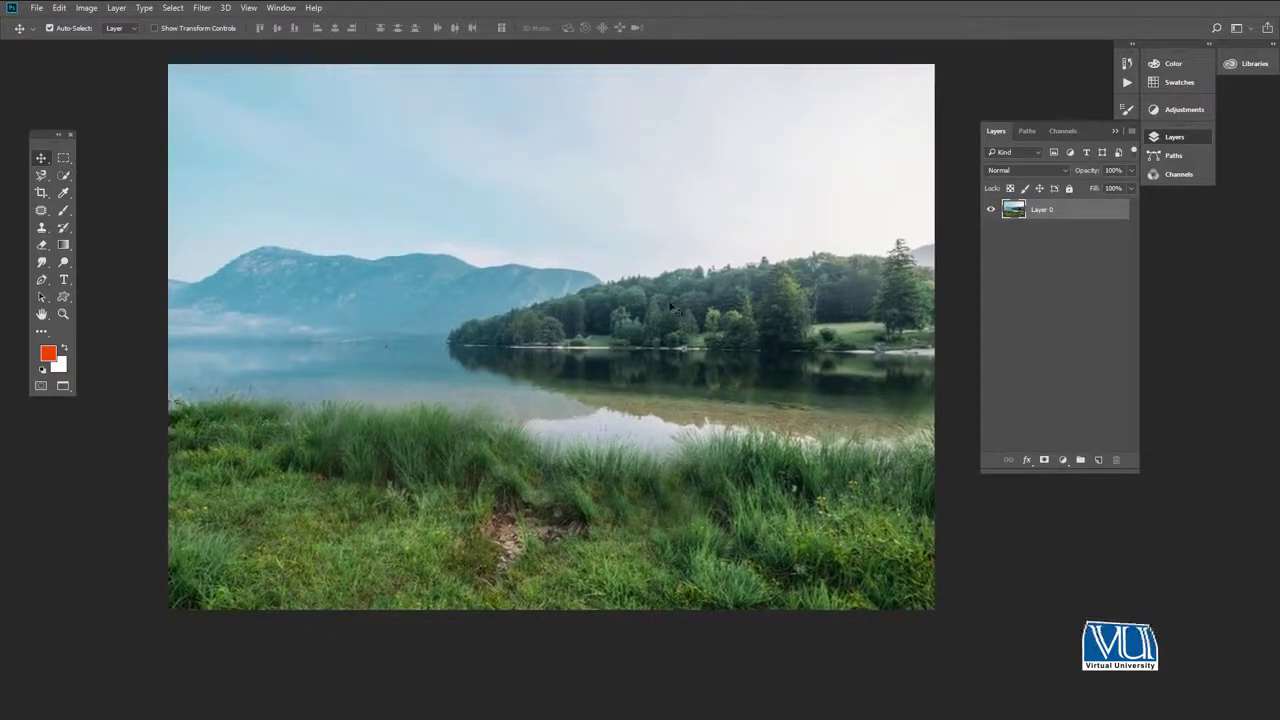
key(ctrl+space)
ctrl+alt+click(602, 346)
ctrl+click(599, 369)
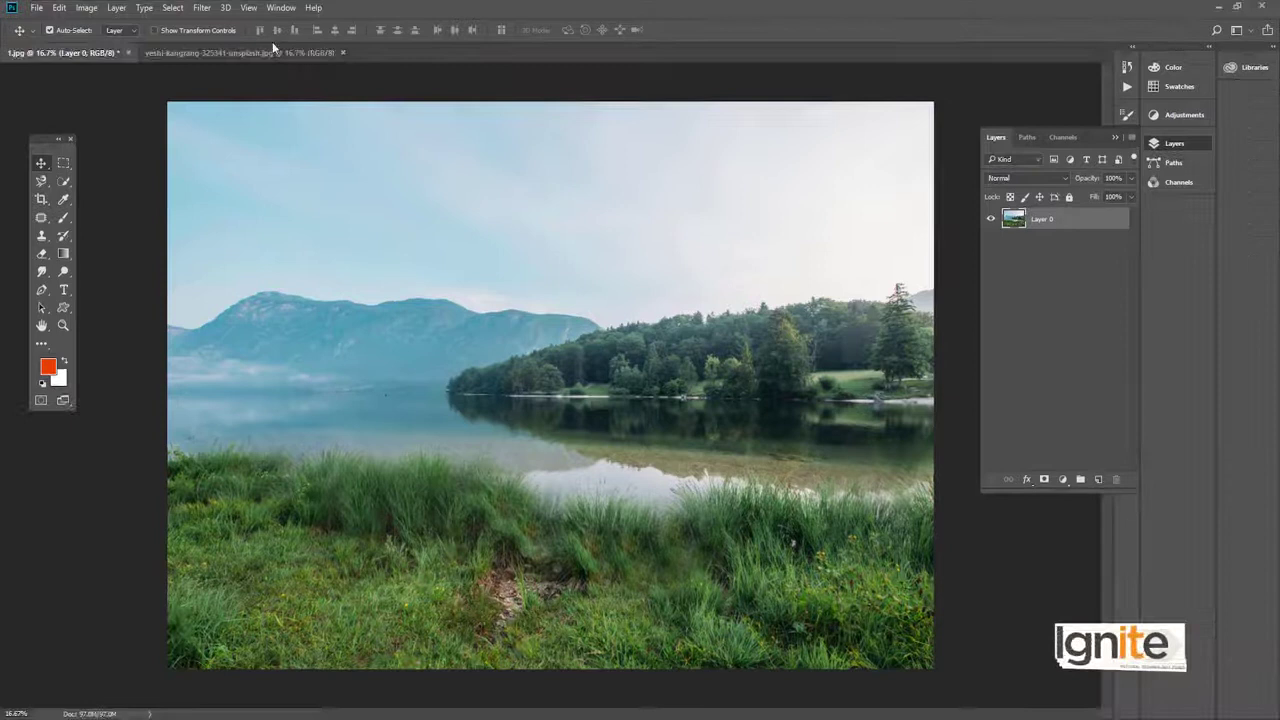
Switch to the night road photo and convert its locked Background into a regular layer.
click(258, 51)
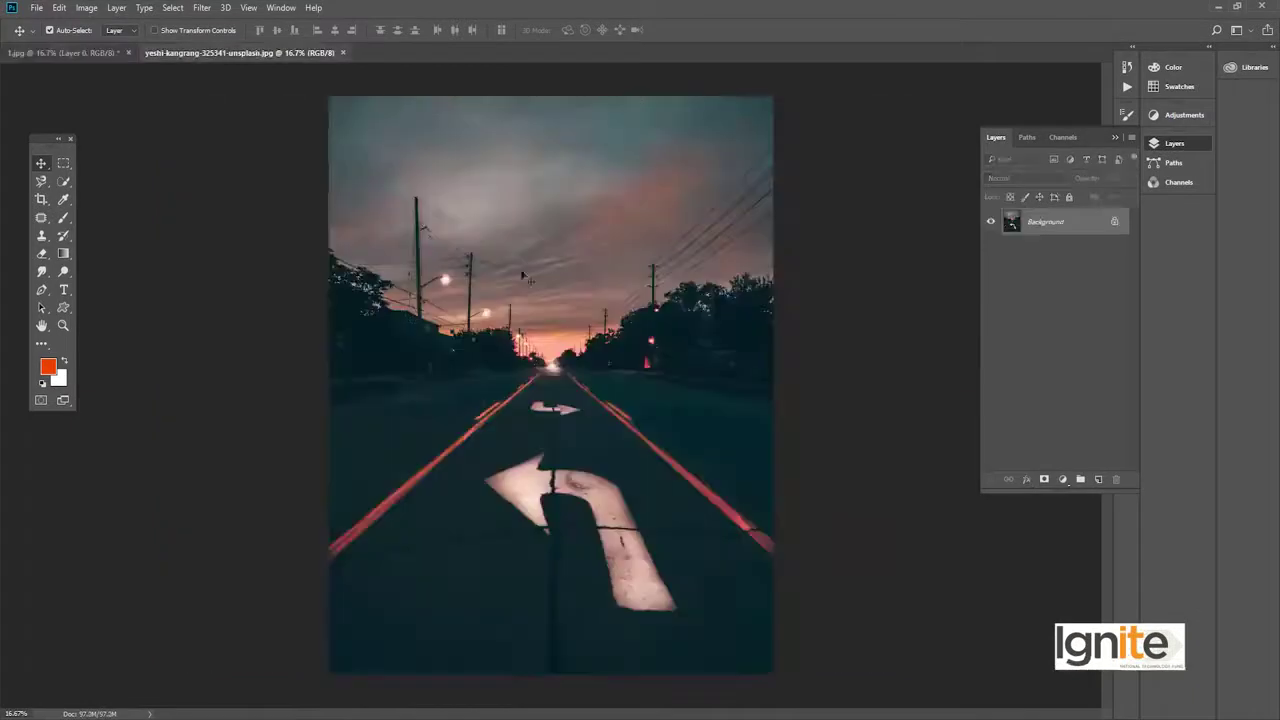
double_click(1050, 224)
click(815, 186)
Add a new layer above the road photo and set the Clone Stamp tool's flow to 47%.
key(z)
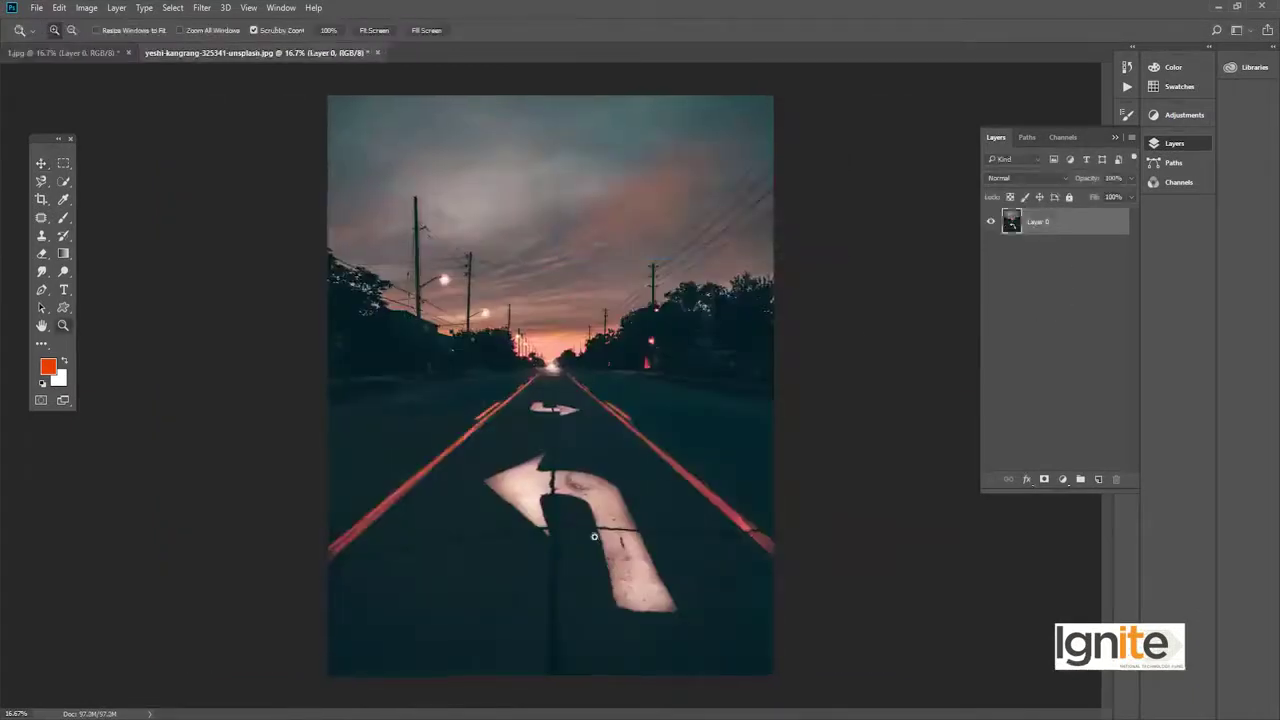
click(594, 537)
click(560, 385)
key(v)
drag(560, 385, 559, 489)
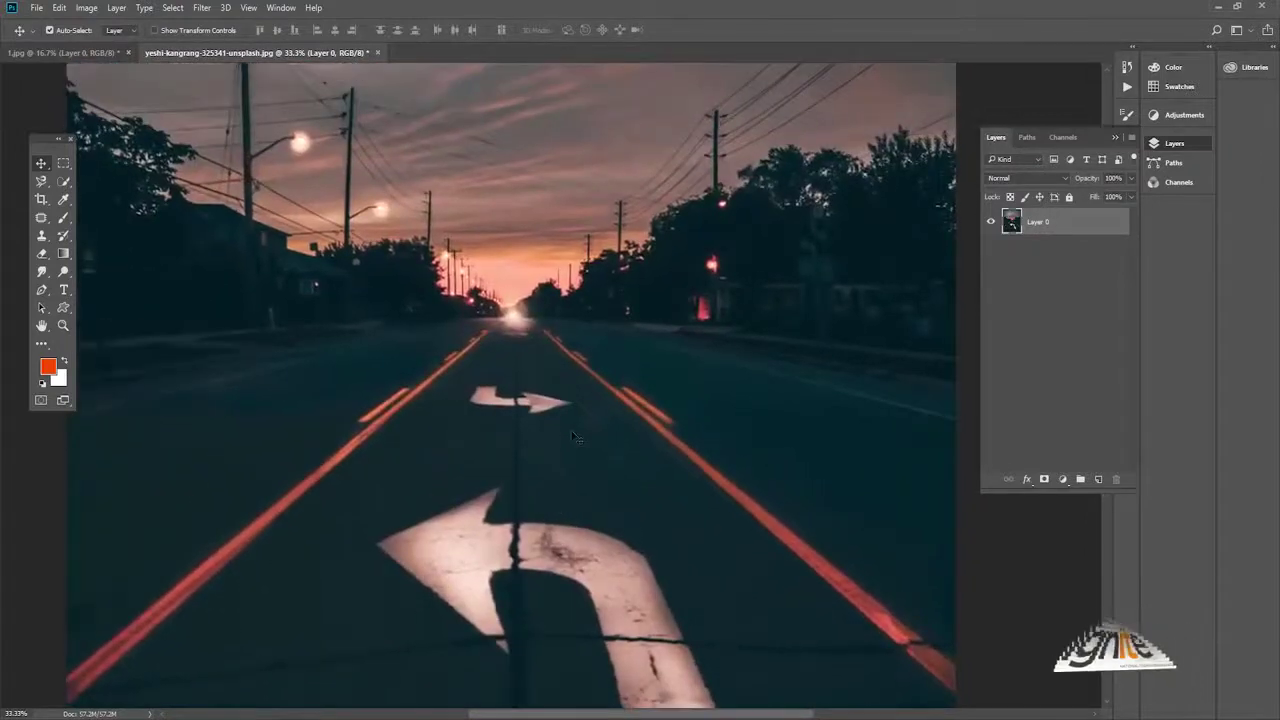
drag(548, 446, 573, 347)
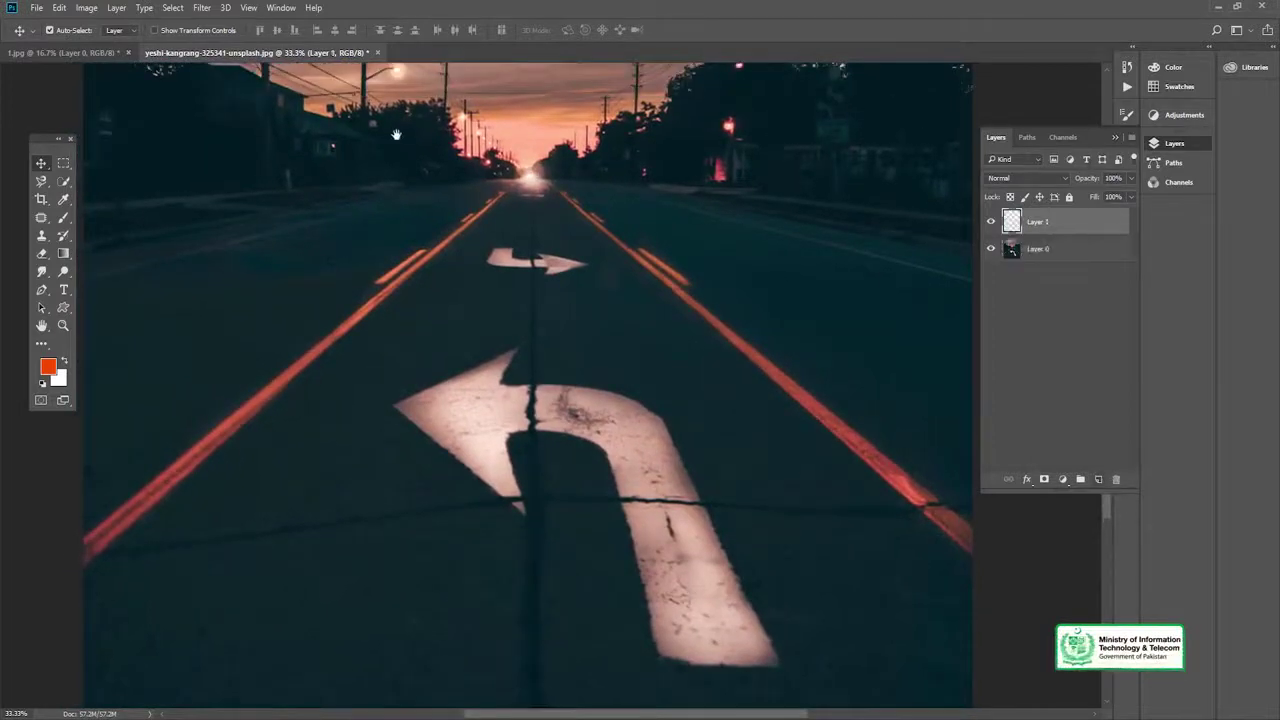
key(s)
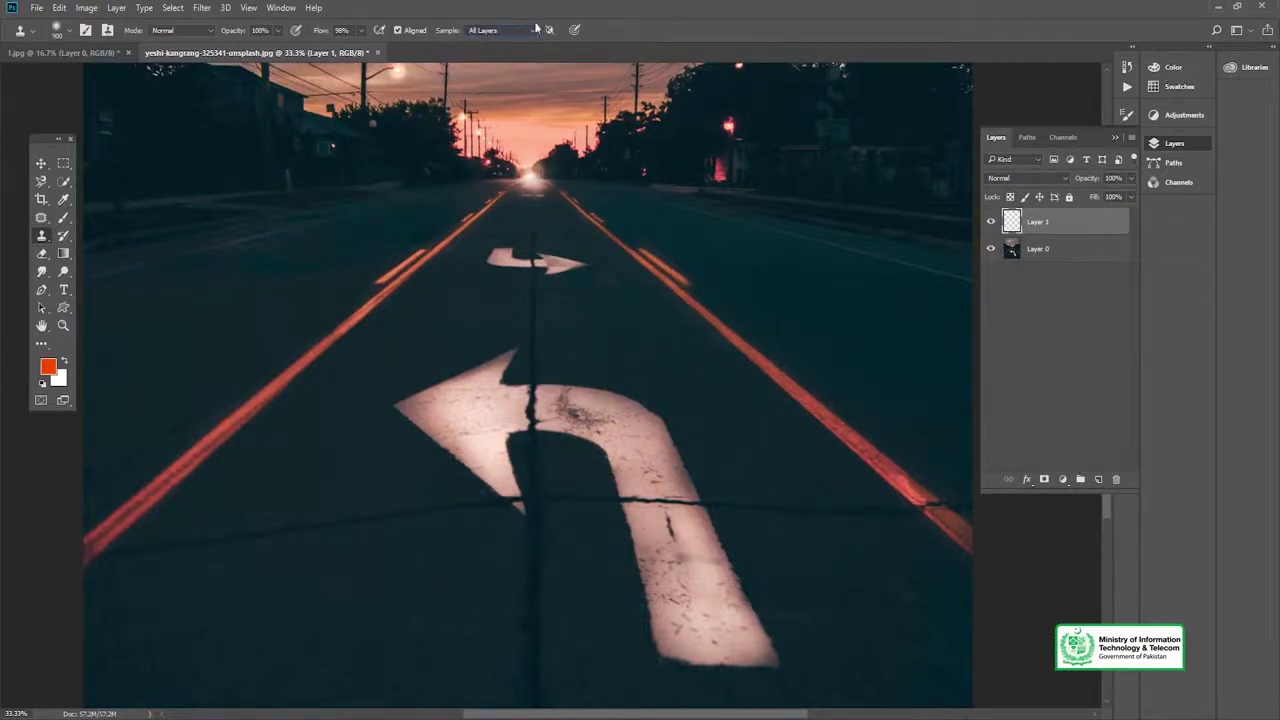
click(360, 30)
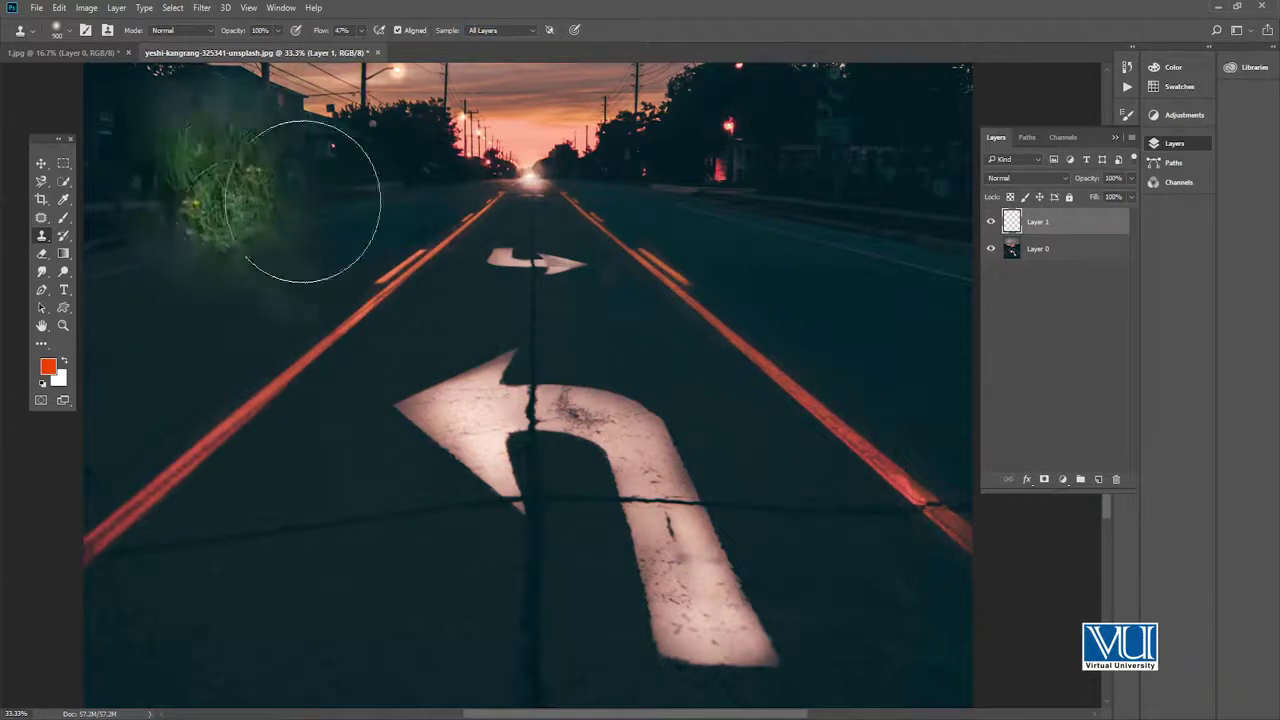
Try several larger brush sizes with the sampled lake grass over the large turn arrow.
mouse_move(554, 430)
mouse_down()
mouse_move(583, 395)
mouse_move(574, 417)
mouse_move(577, 395)
mouse_move(592, 445)
mouse_move(591, 419)
mouse_move(617, 393)
mouse_move(556, 382)
mouse_move(523, 410)
mouse_move(551, 425)
mouse_move(583, 419)
mouse_move(589, 432)
mouse_move(540, 423)
mouse_move(530, 455)
mouse_move(564, 432)
mouse_move(645, 445)
mouse_move(615, 425)
mouse_up()
key(bracketright)
key(bracketright)
key(bracketright)
key(bracketright)
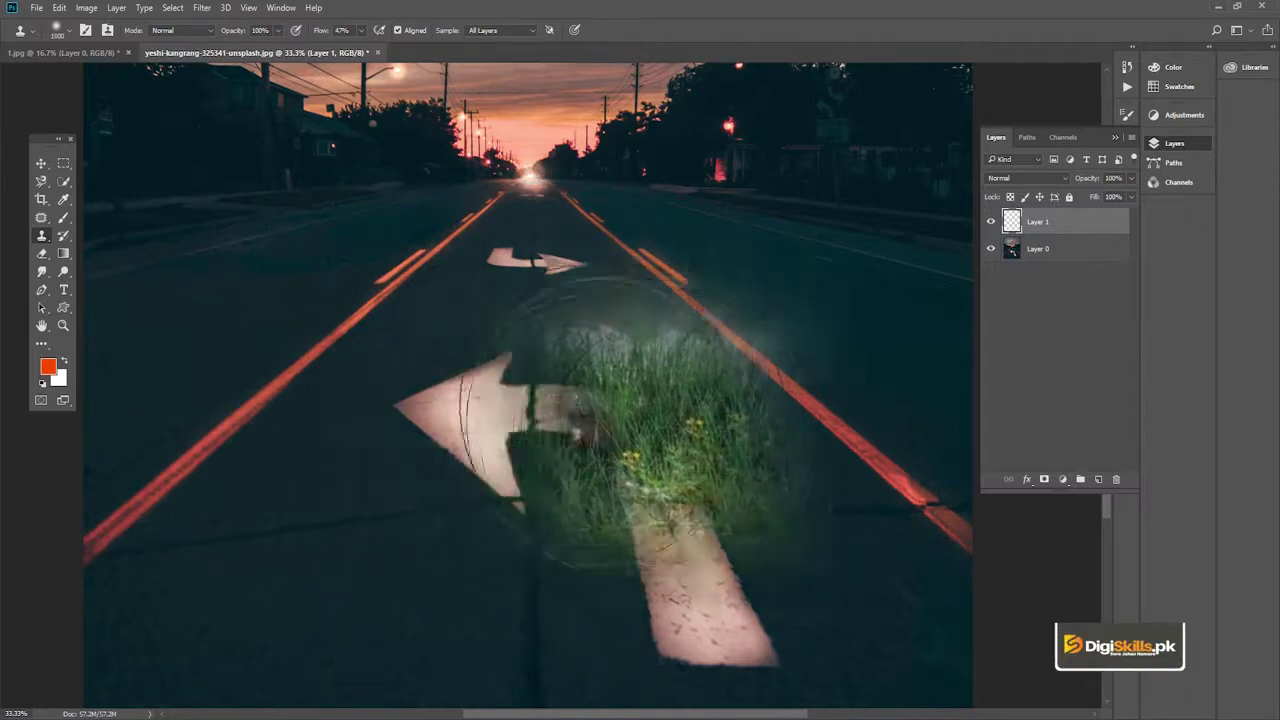
key(bracketleft)
key(bracketleft)
key(bracketleft)
key(bracketleft)
key(bracketleft)
key(bracketleft)
key(bracketleft)
key(bracketleft)
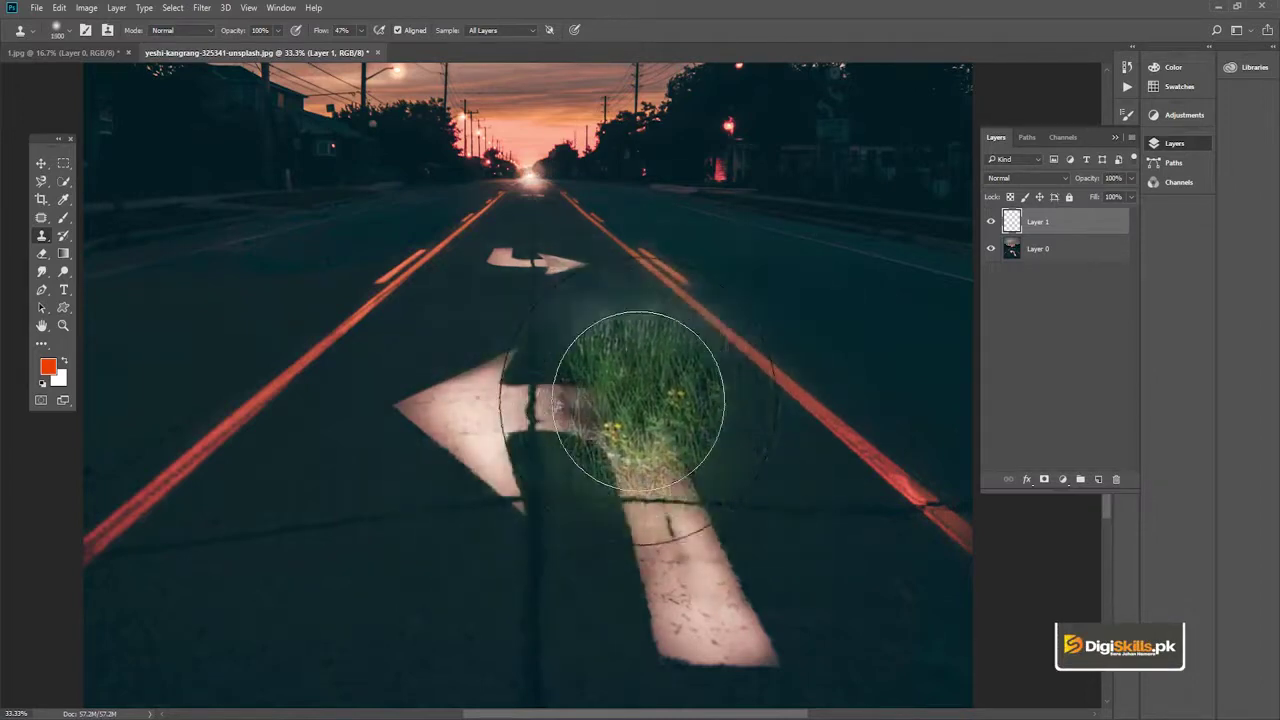
key(bracketright)
key(bracketright)
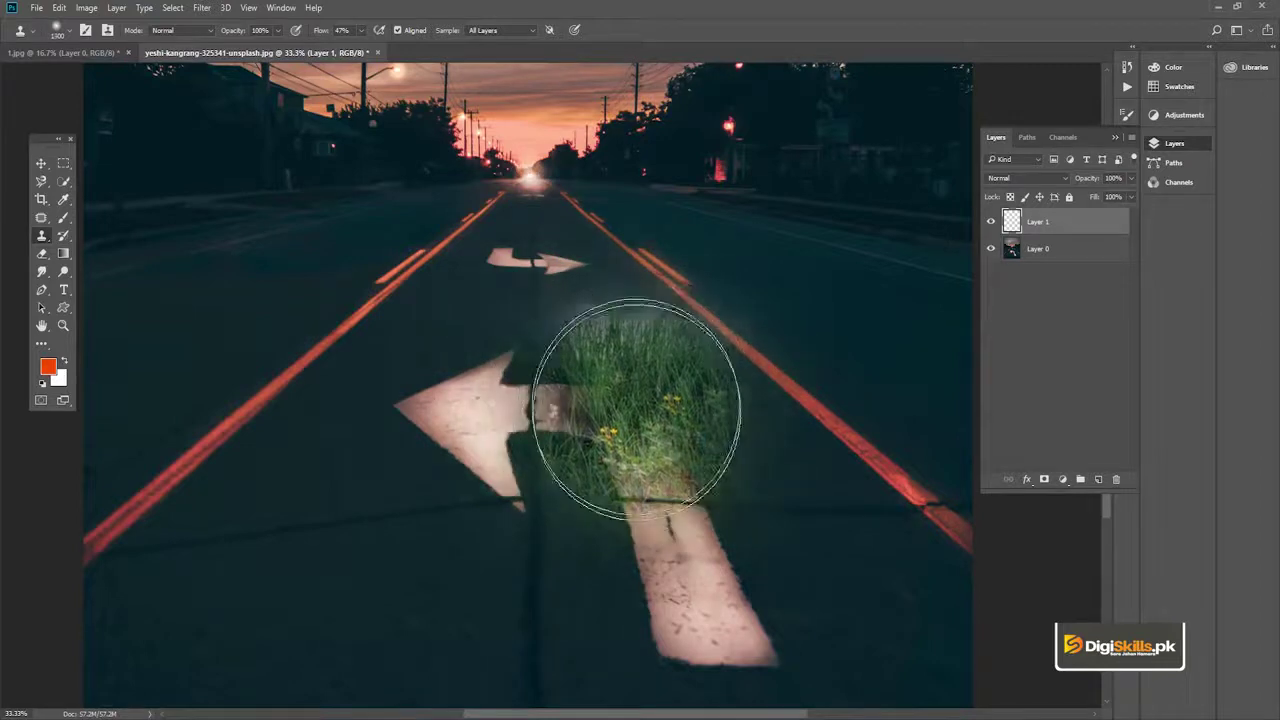
Reduce the clone brush to 300 px for working on the large turn arrow.
key(bracketleft)
key(bracketleft)
key(bracketleft)
key(bracketleft)
key(bracketleft)
key(bracketleft)
key(bracketleft)
key(bracketleft)
key(bracketleft)
key(bracketleft)
key(bracketleft)
key(bracketleft)
key(bracketleft)
key(bracketleft)
key(bracketleft)
key(bracketleft)
key(bracketleft)
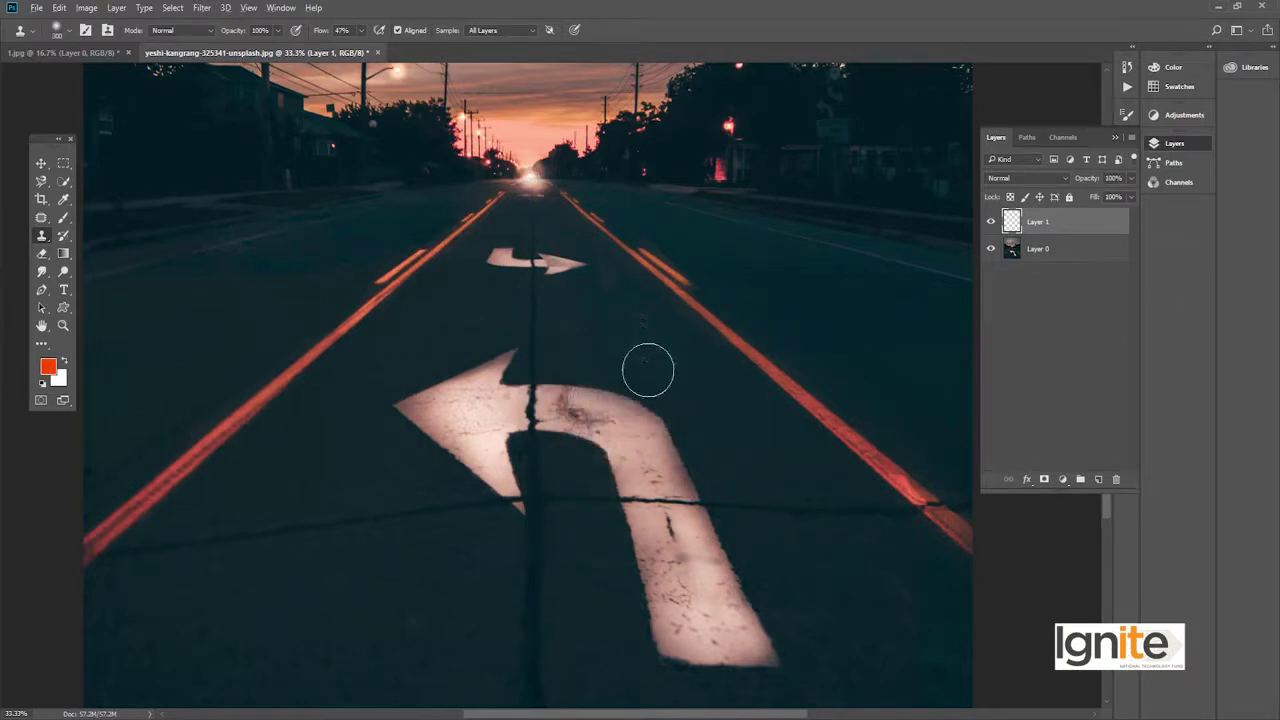
Sample the dark asphalt beyond the large arrow, clone it over the arrow's curved bend, and undo the last short stroke.
key(z)
click(583, 432)
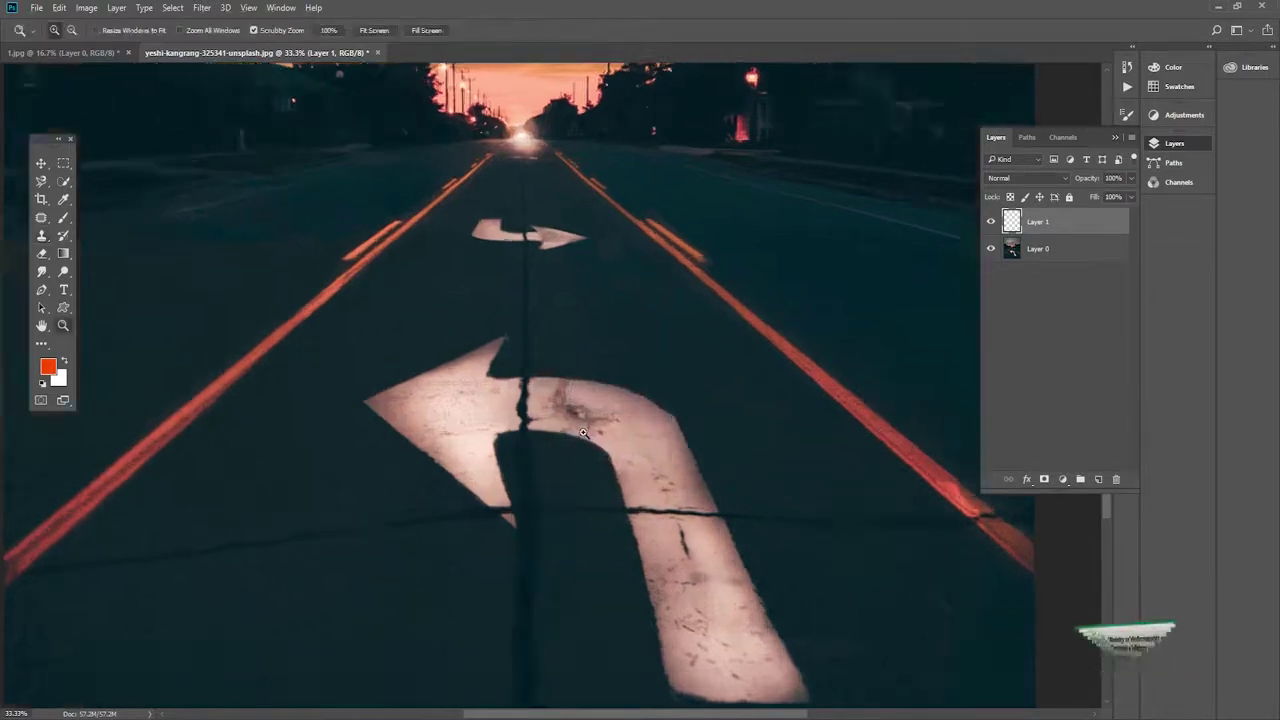
click(583, 432)
key(v)
drag(586, 423, 587, 391)
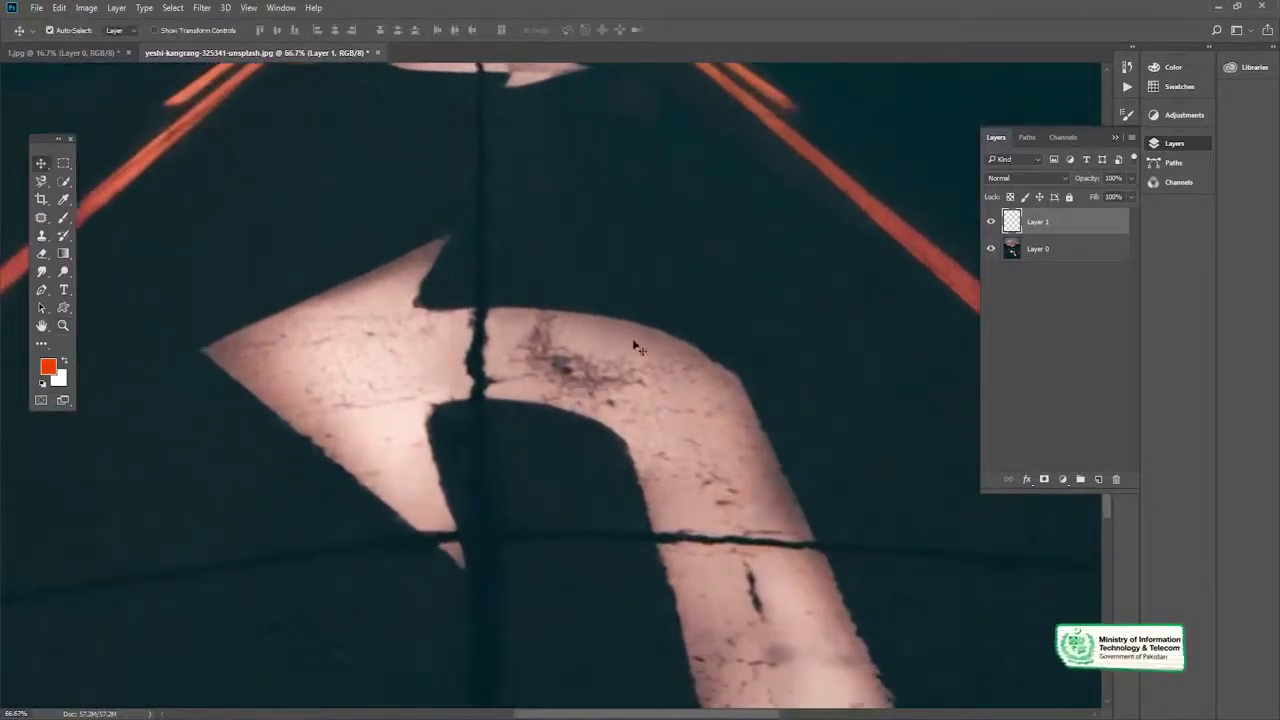
key(s)
mouse_move(709, 343)
mouse_down()
mouse_move(709, 363)
mouse_move(645, 405)
mouse_up()
alt+click(647, 235)
mouse_move(639, 328)
mouse_down()
mouse_move(675, 386)
mouse_move(608, 434)
mouse_up()
alt+click(662, 202)
drag(604, 318, 608, 320)
key(ctrl+z)
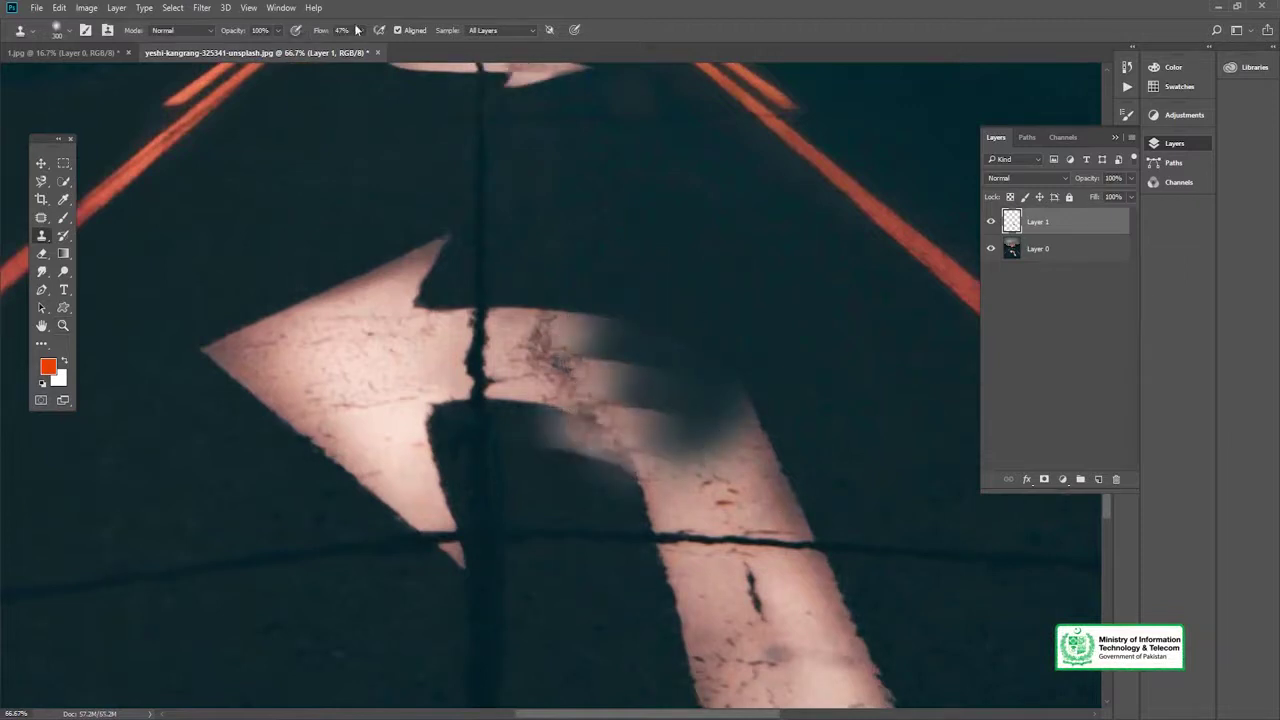
Lower the Clone Stamp opacity to 27%, resample the asphalt, and clone it over the large arrow's bend.
click(278, 30)
drag(246, 52, 234, 52)
alt+click(660, 243)
click(640, 364)
mouse_move(617, 420)
mouse_down()
mouse_move(666, 433)
mouse_move(670, 466)
mouse_up()
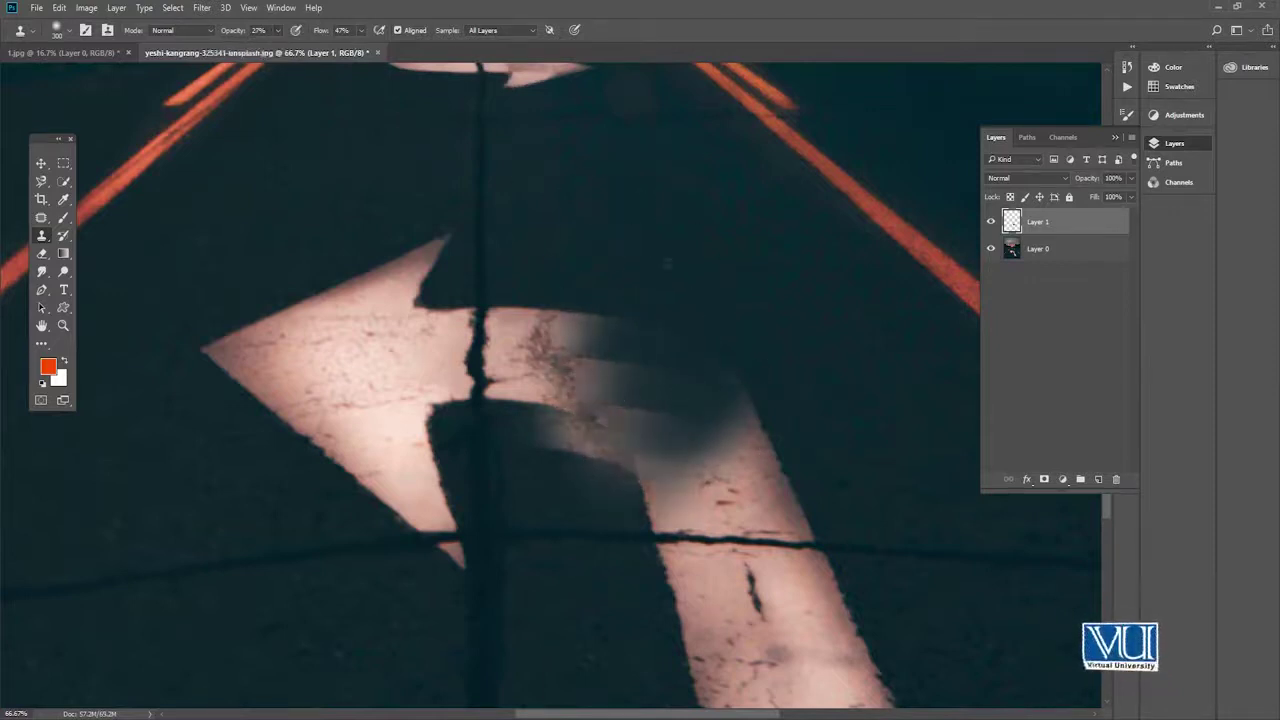
Try another clone stroke along the outer edge of the large arrow's bend and undo the recent strokes.
mouse_move(766, 452)
mouse_down()
mouse_move(730, 454)
mouse_move(799, 451)
mouse_move(772, 468)
mouse_up()
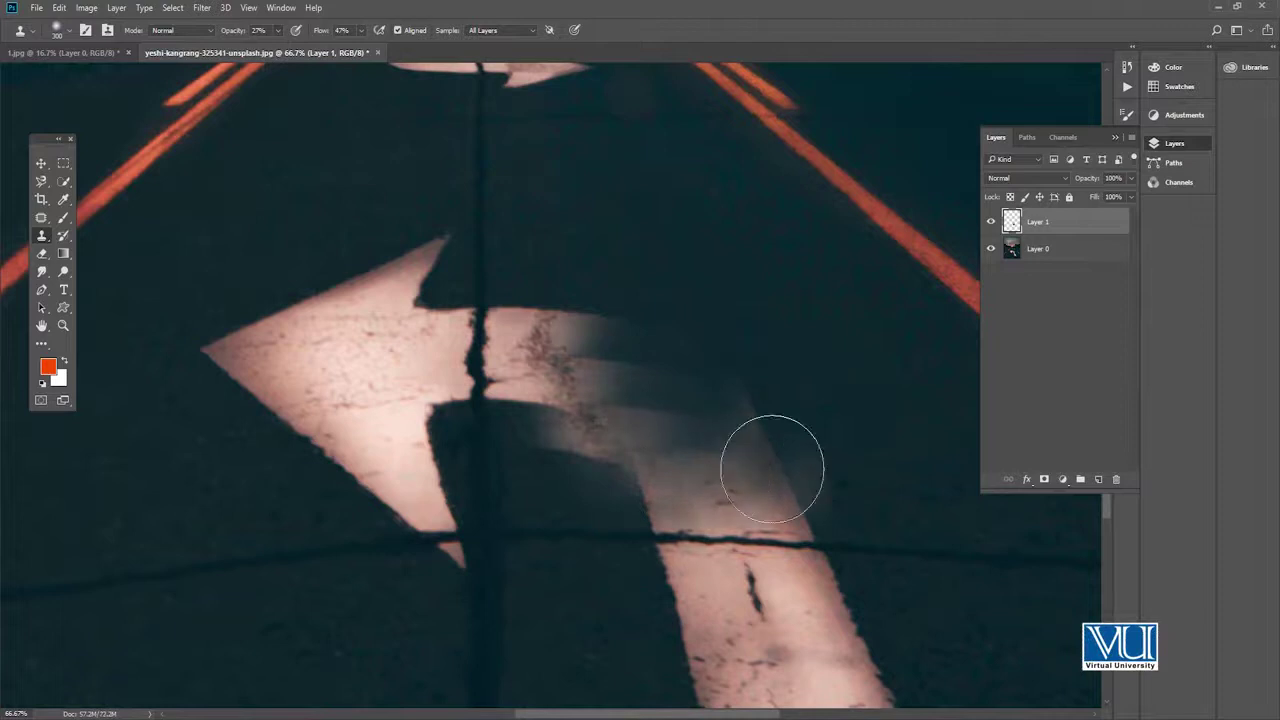
key(ctrl+alt+z)
key(ctrl+alt+z)
key(ctrl+alt+z)
key(ctrl+alt+z)
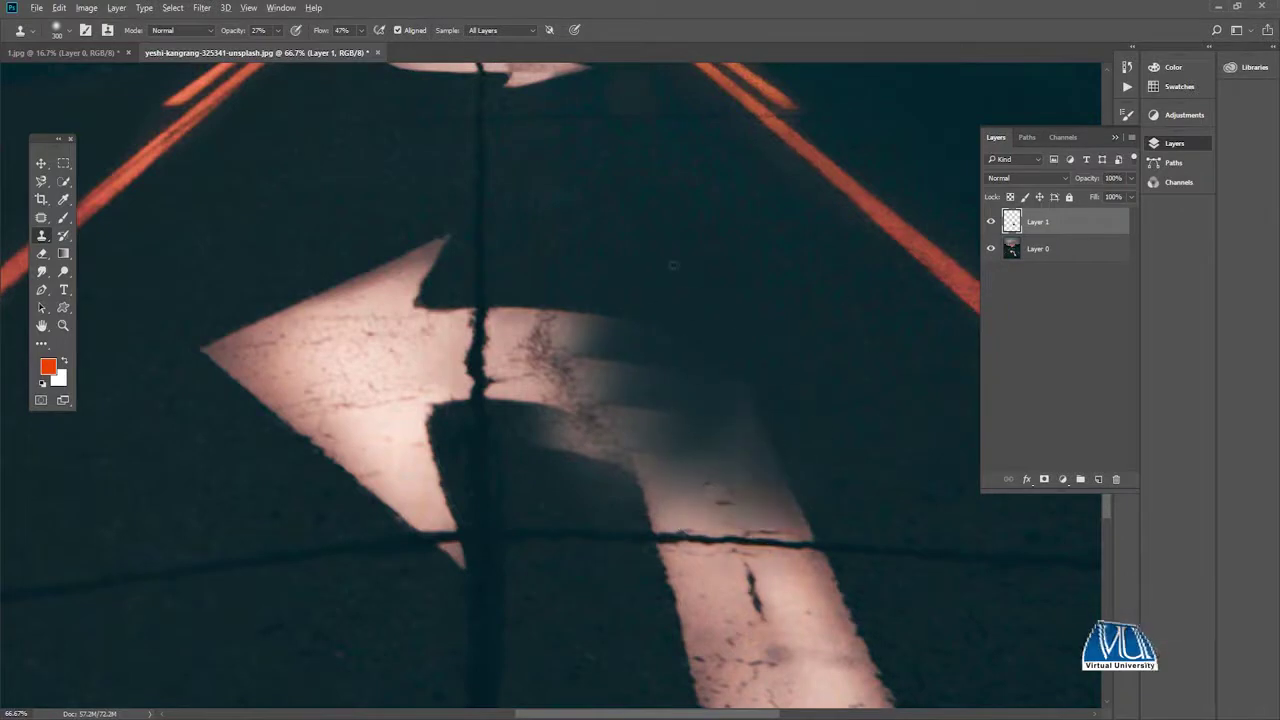
key(ctrl+alt+z)
key(ctrl+alt+z)
key(ctrl+alt+z)
Clone dark asphalt over the large arrow's curved bend and the upper part of its stem down to the road crack.
drag(517, 162, 591, 182)
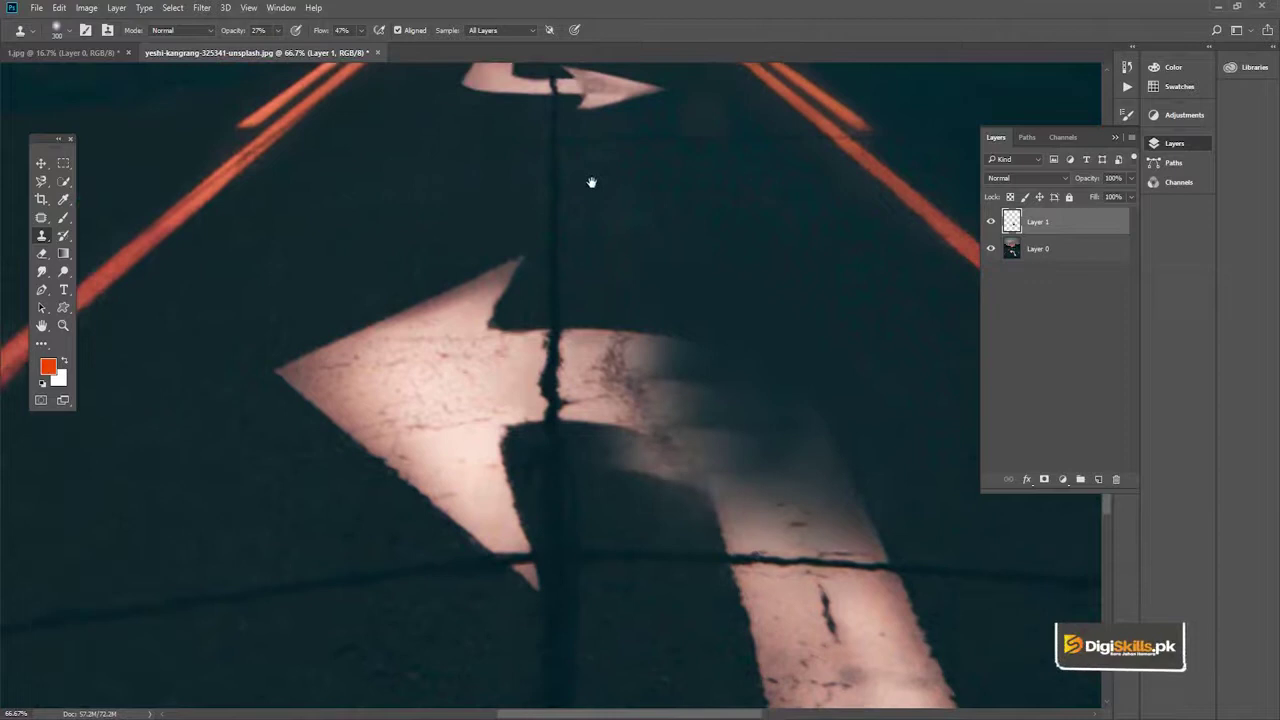
mouse_move(676, 293)
mouse_down()
mouse_move(660, 289)
mouse_move(634, 317)
mouse_move(629, 303)
mouse_move(745, 490)
mouse_up()
mouse_move(672, 467)
mouse_down()
mouse_move(651, 480)
mouse_move(652, 519)
mouse_up()
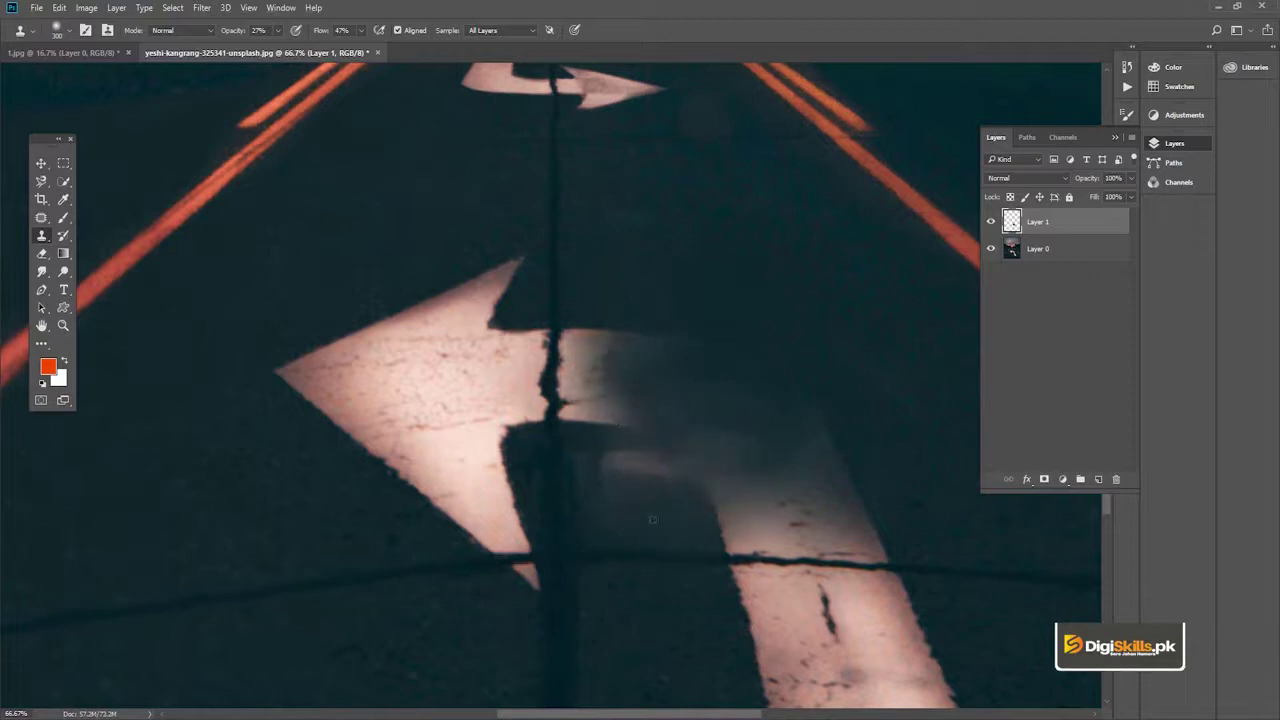
mouse_move(643, 456)
mouse_down()
mouse_move(646, 466)
mouse_move(649, 429)
mouse_move(715, 448)
mouse_move(663, 334)
mouse_move(614, 320)
mouse_move(670, 293)
mouse_up()
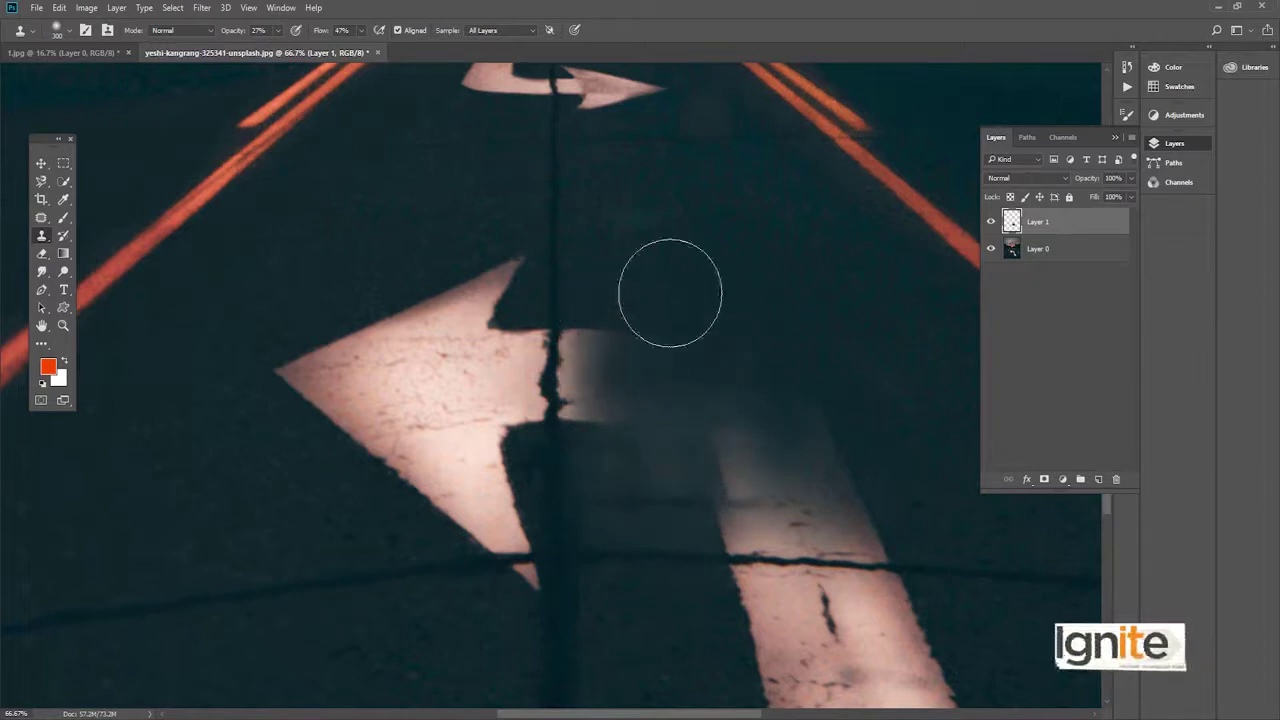
drag(852, 352, 679, 275)
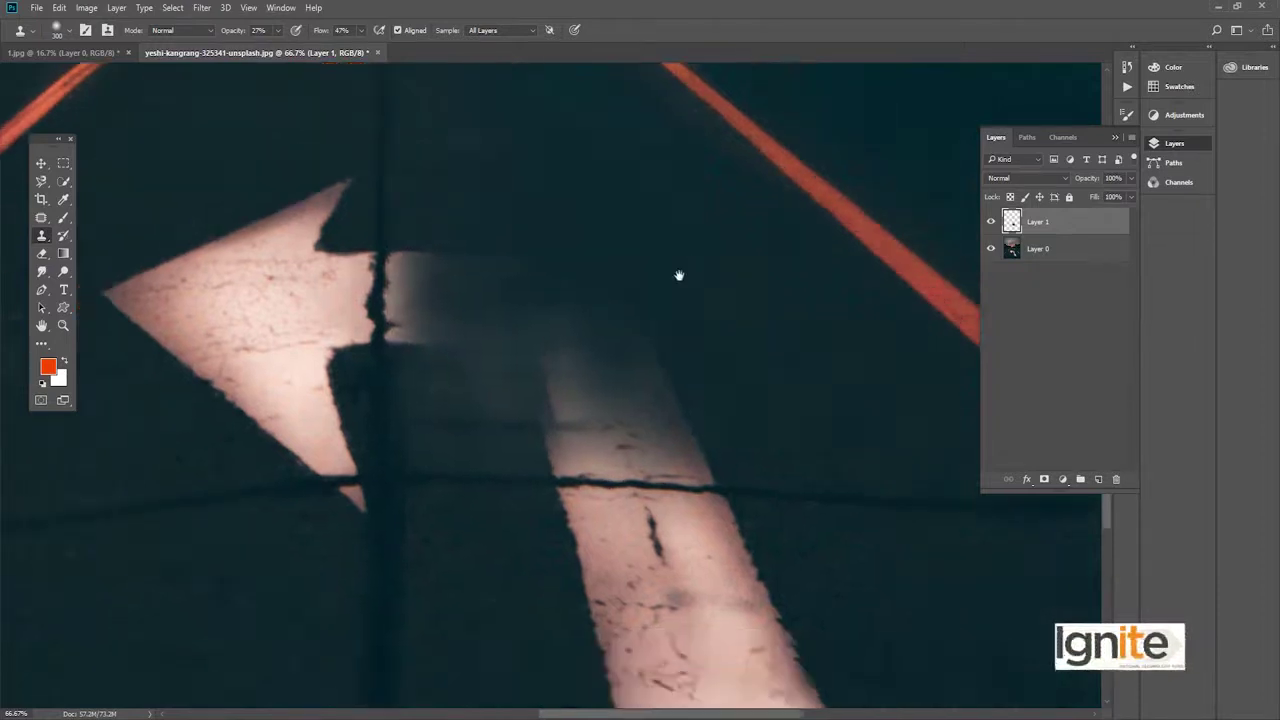
mouse_move(669, 367)
mouse_down()
mouse_move(742, 407)
mouse_move(681, 403)
mouse_move(754, 452)
mouse_move(680, 450)
mouse_move(708, 439)
mouse_move(666, 426)
mouse_move(791, 410)
mouse_up()
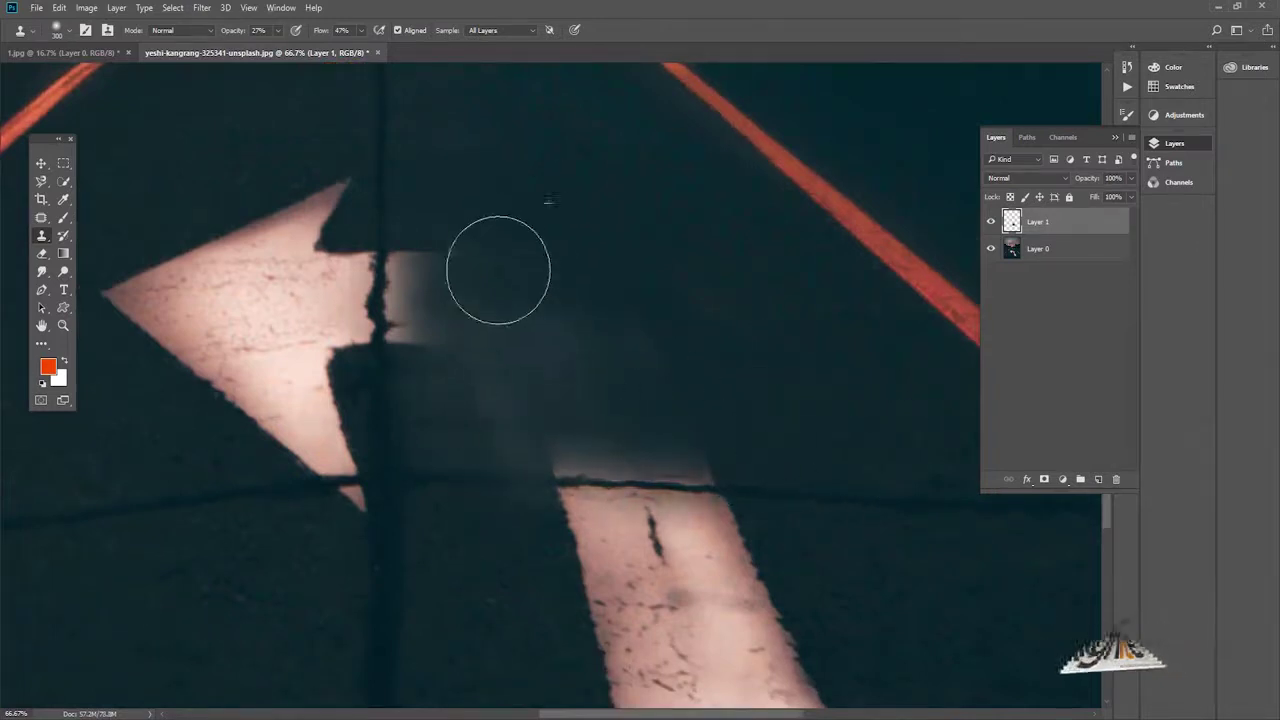
Raise the Clone Stamp to 40% opacity and 60% flow, resample the asphalt, and clone it over the arrow's neck at the centre crack.
drag(623, 240, 757, 330)
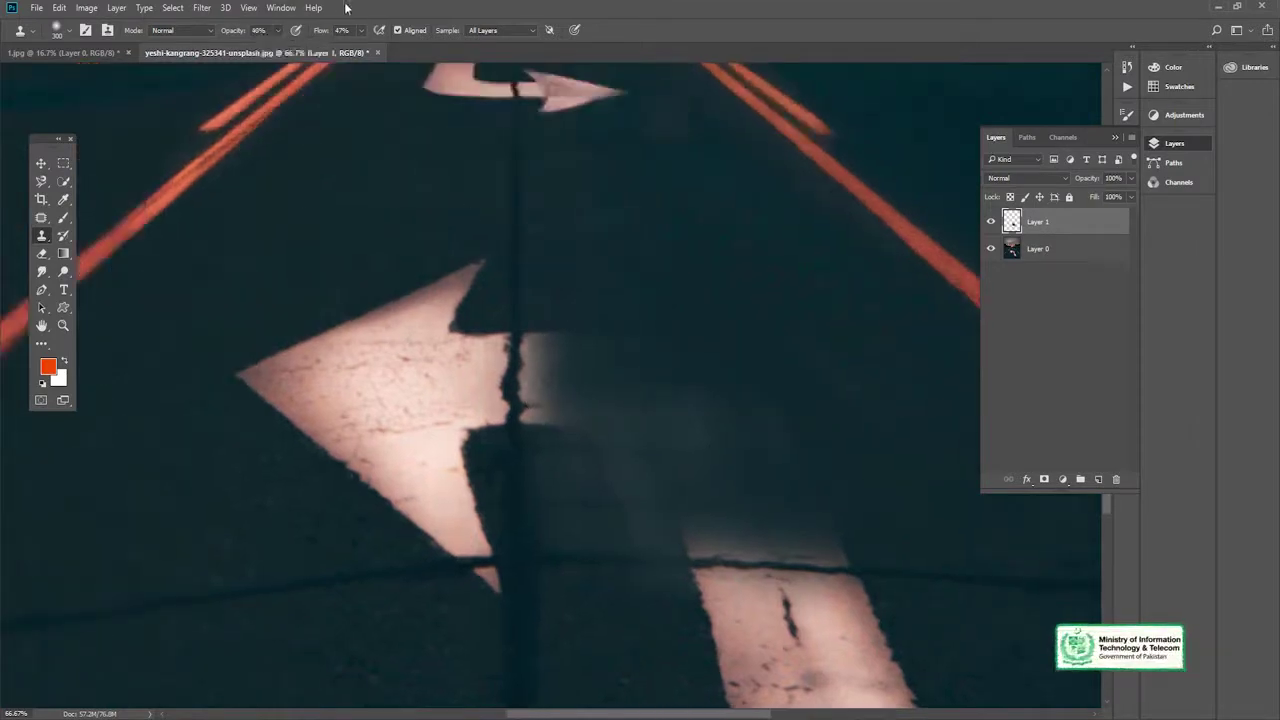
key(shift+6)
drag(866, 517, 551, 437)
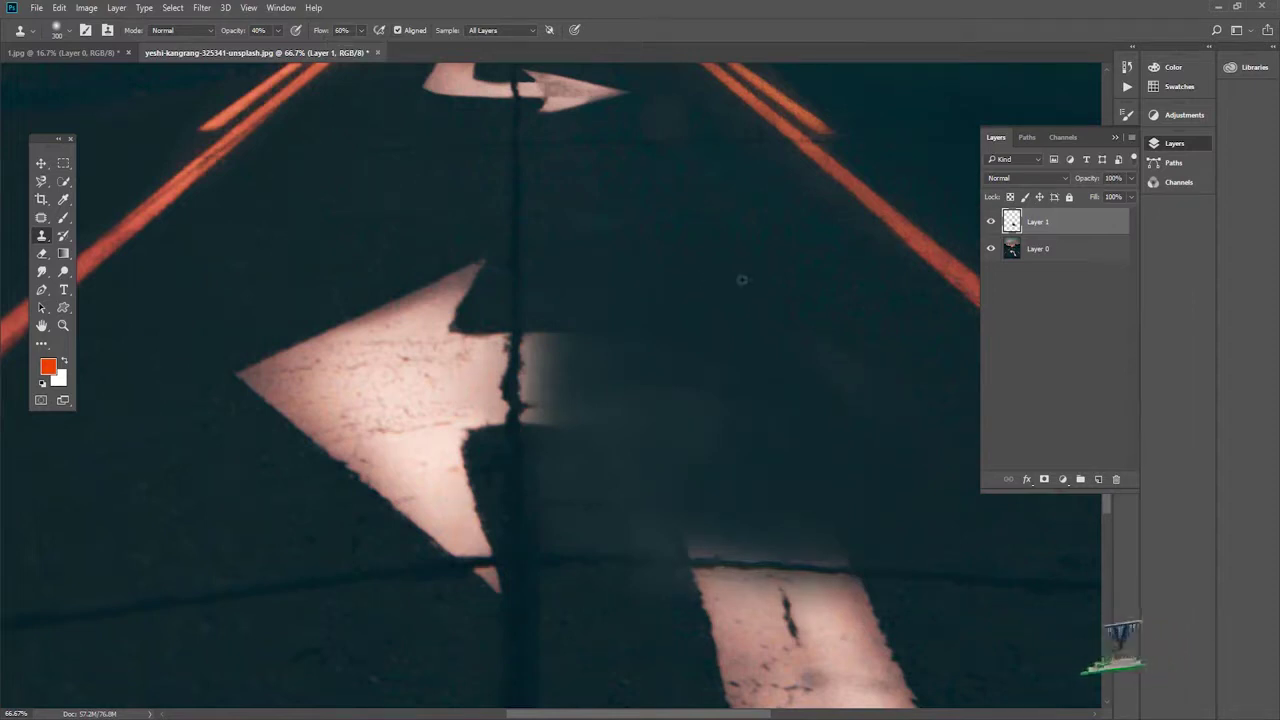
alt+click(741, 239)
mouse_move(697, 311)
mouse_down()
mouse_move(636, 461)
mouse_move(592, 357)
mouse_move(561, 328)
mouse_move(563, 416)
mouse_move(542, 441)
mouse_move(532, 434)
mouse_move(518, 302)
mouse_move(578, 300)
mouse_up()
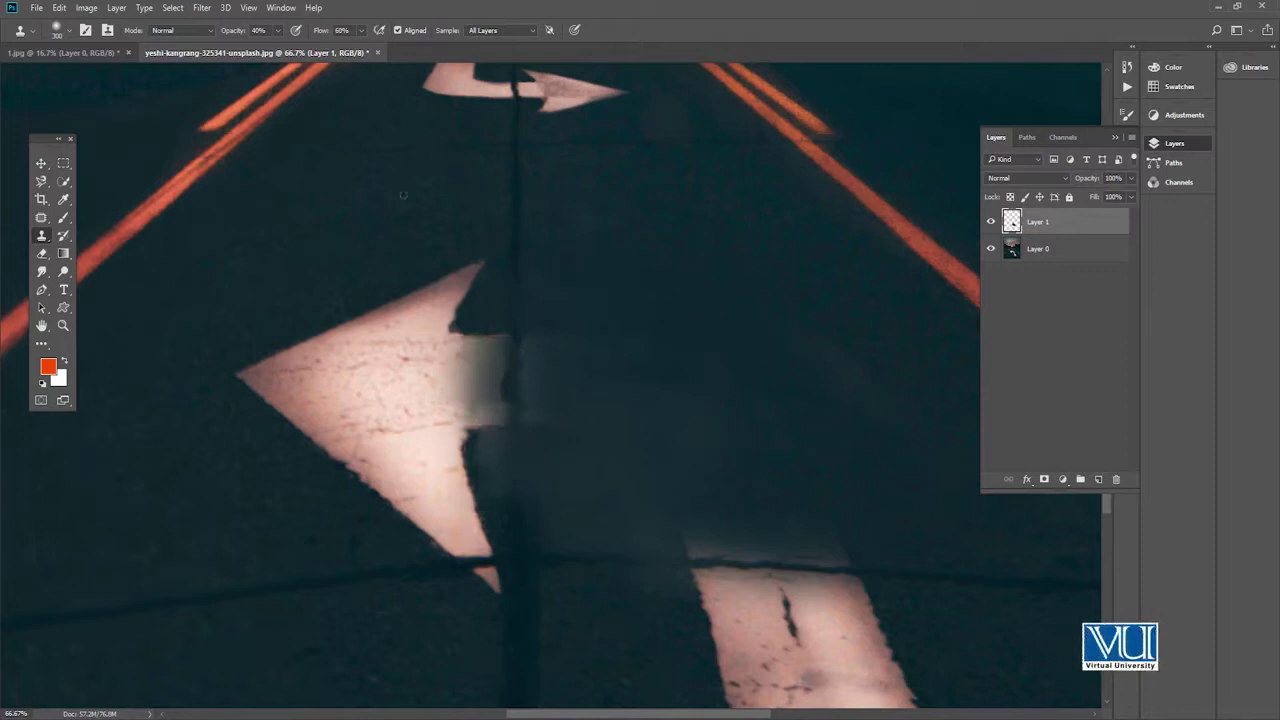
Clone asphalt over the large arrow's head, from its upper barb and pointed tip to the lower barb.
mouse_move(393, 305)
mouse_down()
mouse_move(459, 268)
mouse_move(384, 331)
mouse_move(377, 313)
mouse_move(397, 322)
mouse_move(398, 364)
mouse_up()
mouse_move(290, 350)
mouse_down()
mouse_move(329, 337)
mouse_move(243, 409)
mouse_move(216, 407)
mouse_up()
mouse_move(323, 277)
mouse_down()
mouse_move(380, 420)
mouse_move(371, 400)
mouse_move(471, 277)
mouse_move(470, 314)
mouse_move(315, 484)
mouse_move(434, 466)
mouse_move(470, 420)
mouse_up()
drag(348, 501, 468, 440)
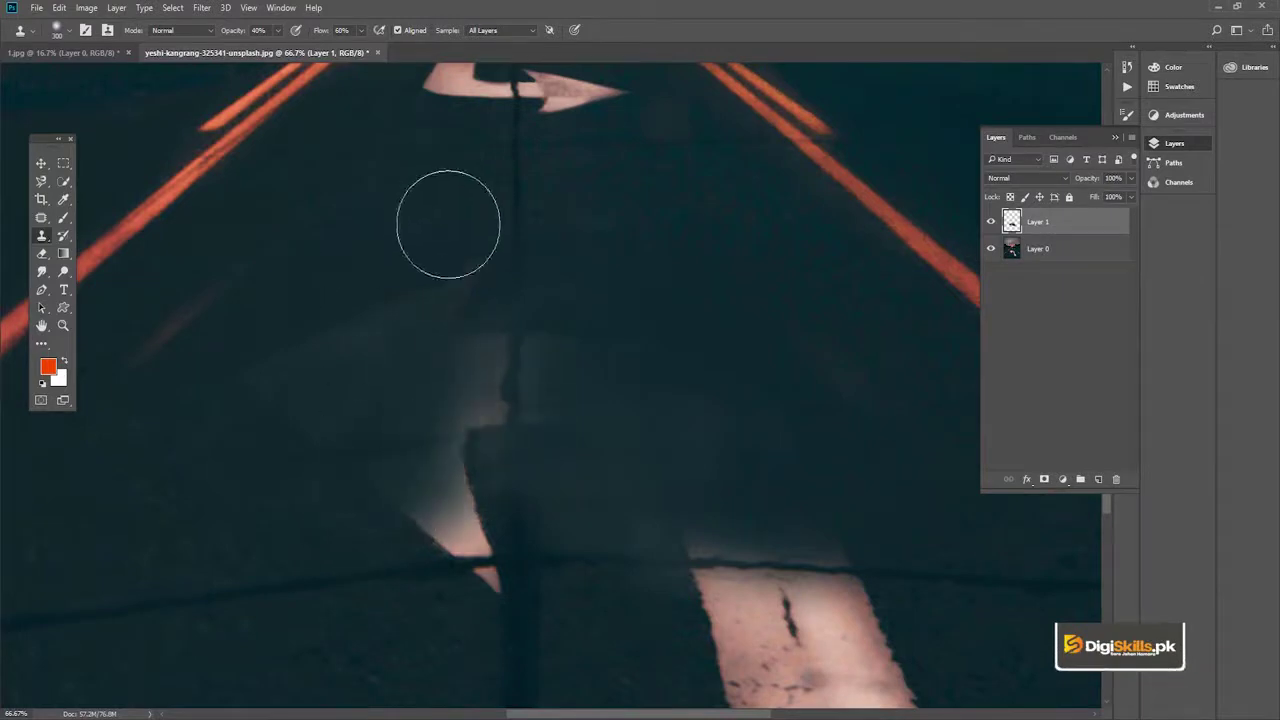
Clone away the remaining traces of the arrowhead's lower barb and the stray orange streak beside the lane line.
drag(389, 540, 421, 536)
drag(488, 460, 482, 326)
mouse_move(432, 487)
mouse_down()
mouse_move(418, 522)
mouse_move(464, 448)
mouse_move(437, 473)
mouse_move(447, 510)
mouse_up()
drag(478, 285, 504, 311)
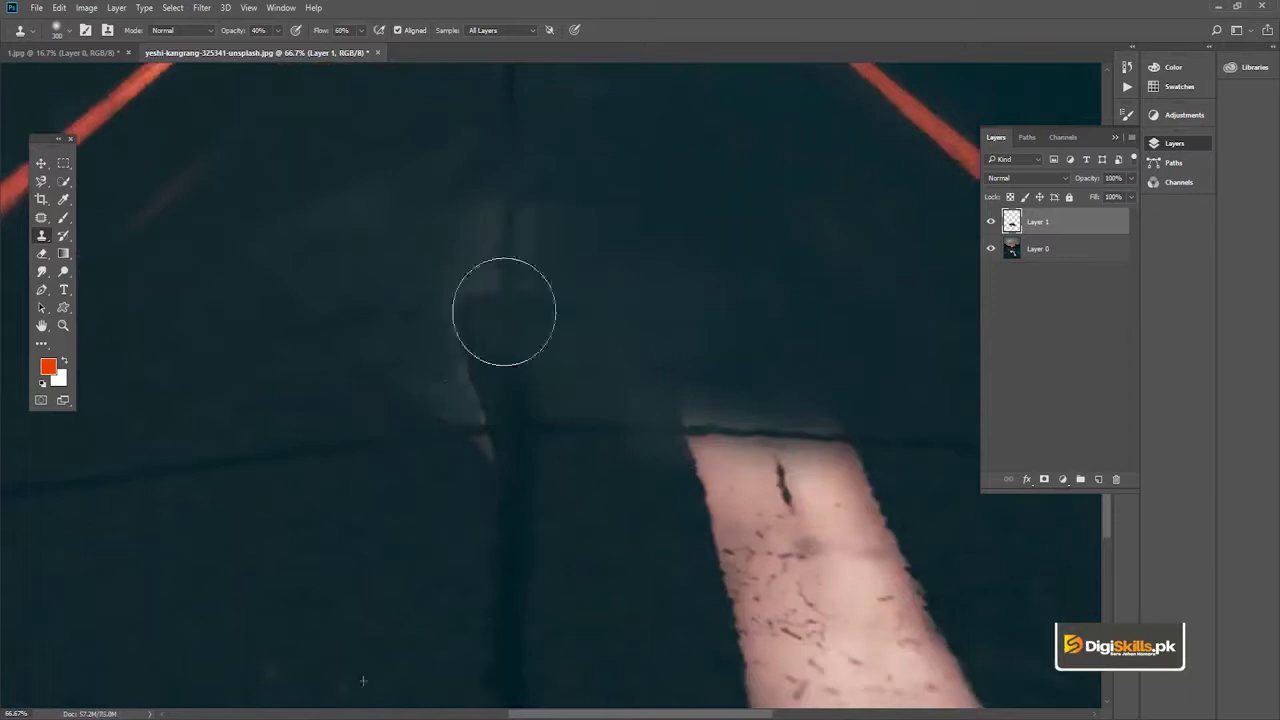
mouse_move(382, 501)
mouse_down()
mouse_move(406, 580)
mouse_move(503, 708)
mouse_up()
drag(428, 388, 419, 291)
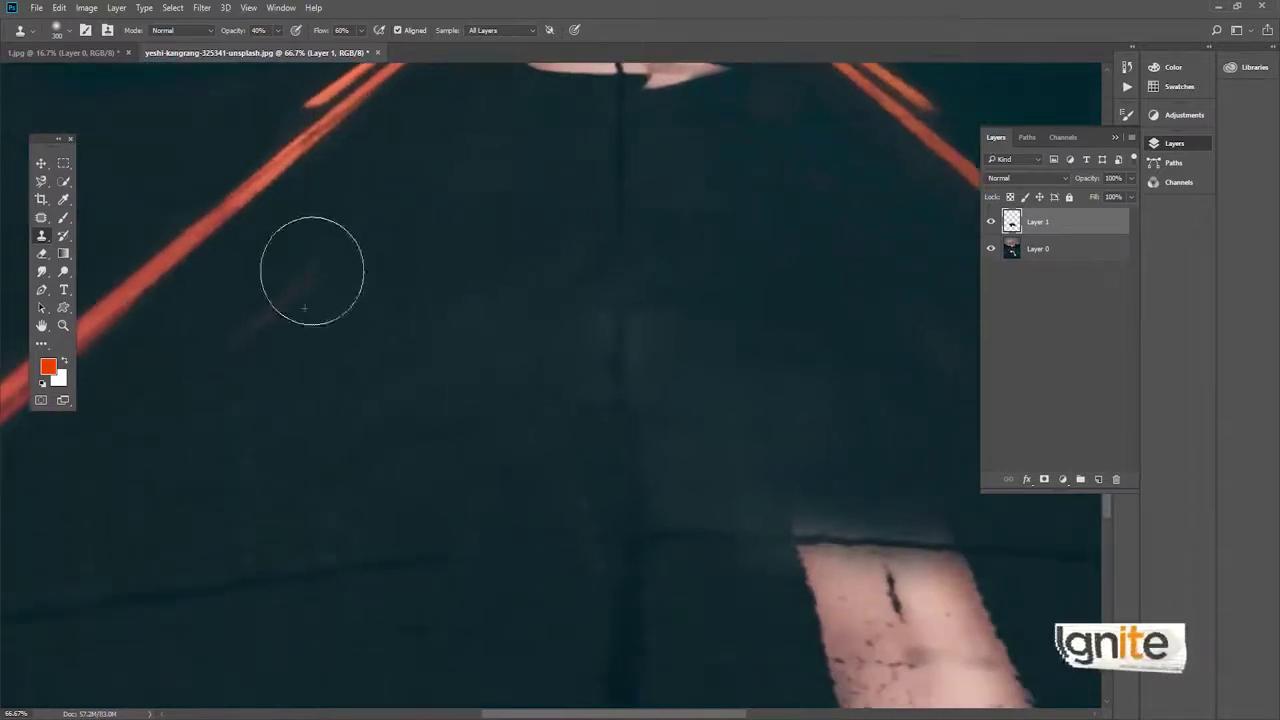
Clone asphalt over the upper part of the remaining arrow stem at the horizontal crack, undoing the strokes that copy arrow paint.
mouse_move(576, 339)
mouse_down()
mouse_move(306, 277)
mouse_move(308, 230)
mouse_up()
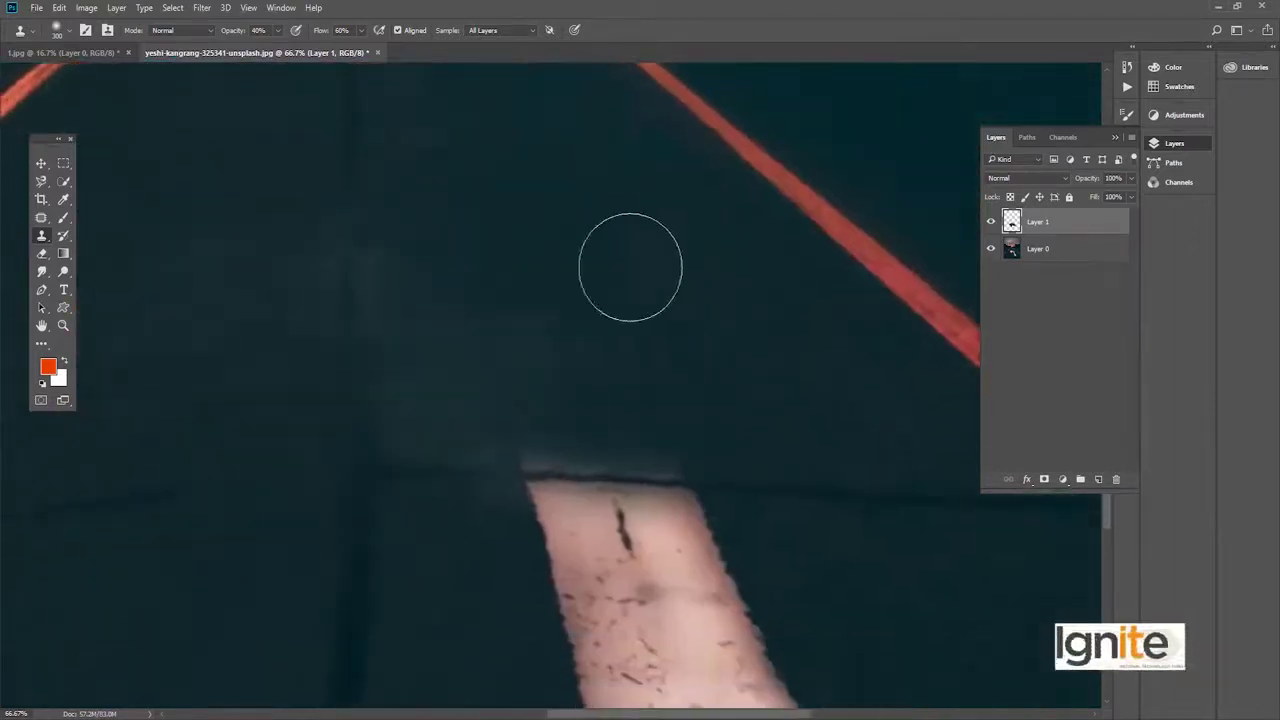
mouse_move(476, 436)
mouse_down()
mouse_move(736, 489)
mouse_move(782, 485)
mouse_move(720, 344)
mouse_up()
drag(575, 440, 643, 462)
mouse_move(490, 408)
mouse_down()
mouse_move(619, 404)
mouse_move(643, 423)
mouse_move(586, 429)
mouse_move(493, 407)
mouse_move(494, 451)
mouse_move(913, 512)
mouse_up()
key(ctrl+alt+z)
key(ctrl+alt+z)
key(ctrl+alt+z)
mouse_move(667, 426)
mouse_down()
mouse_move(689, 377)
mouse_move(766, 397)
mouse_move(702, 438)
mouse_up()
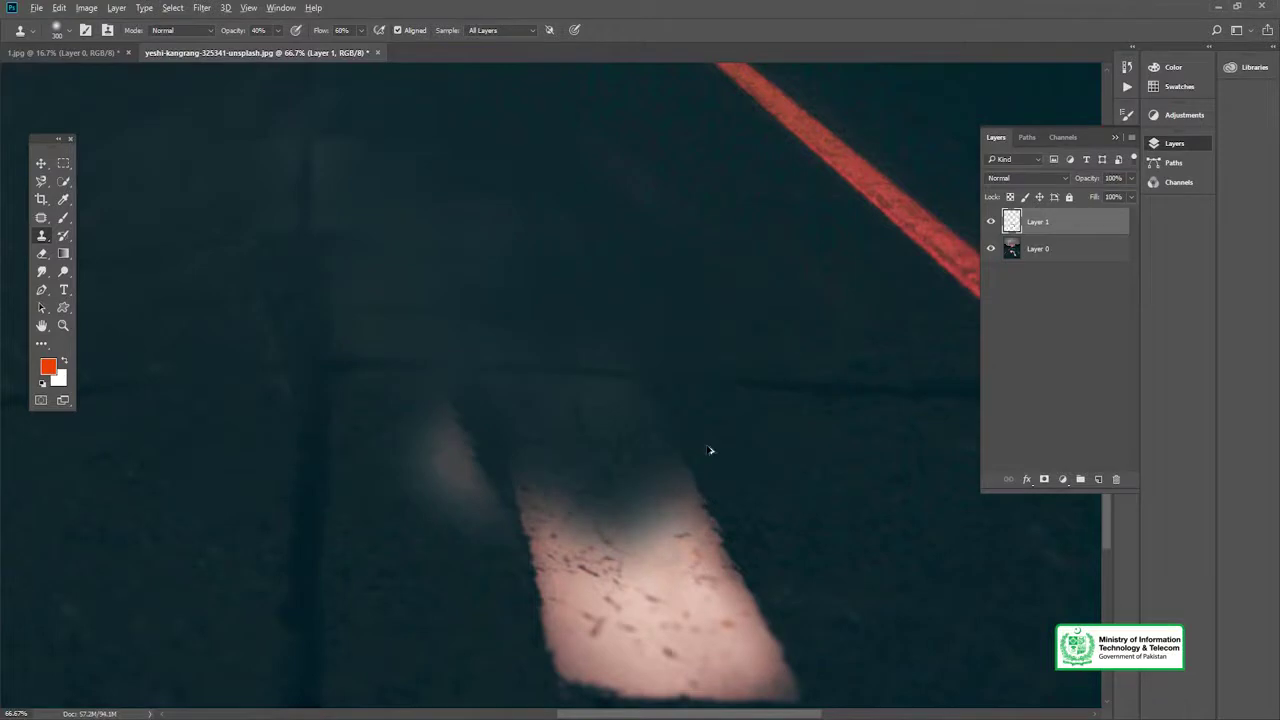
key(ctrl+z)
Clone asphalt over the remaining lower end of the large arrow's stem, including its slanted outer edge.
drag(502, 437, 391, 295)
key(z)
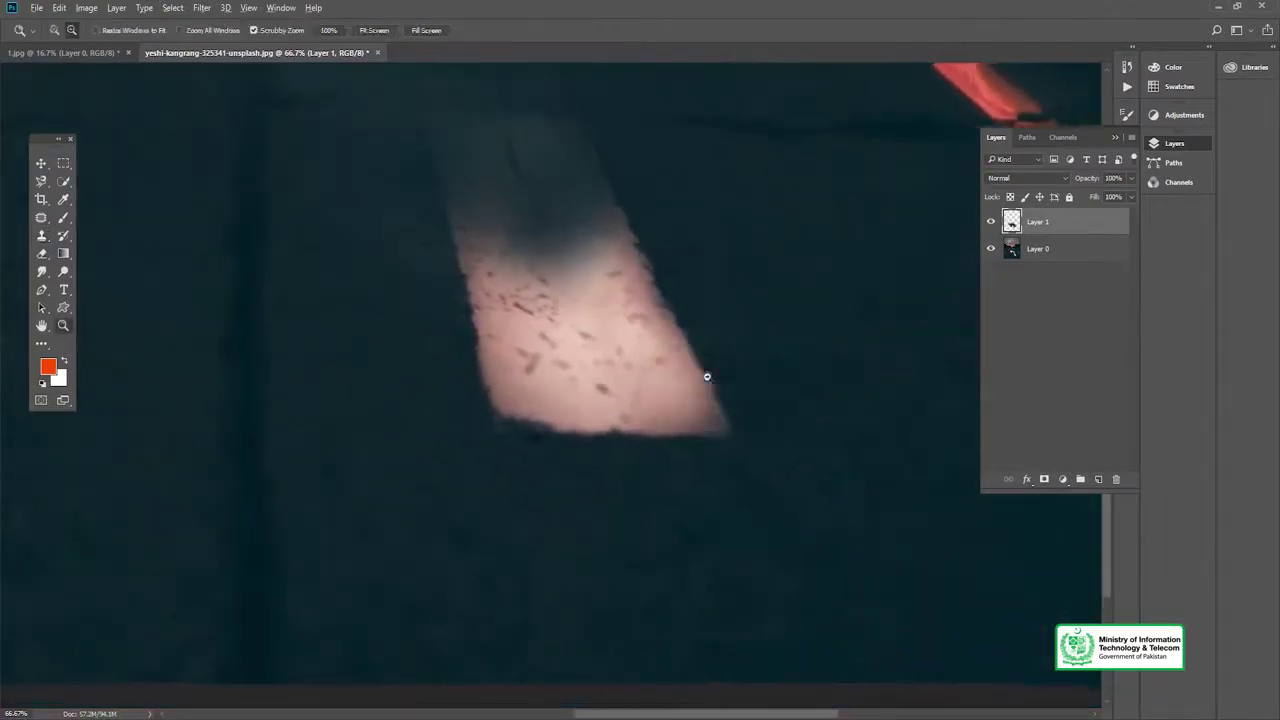
alt+click(708, 377)
alt+click(722, 430)
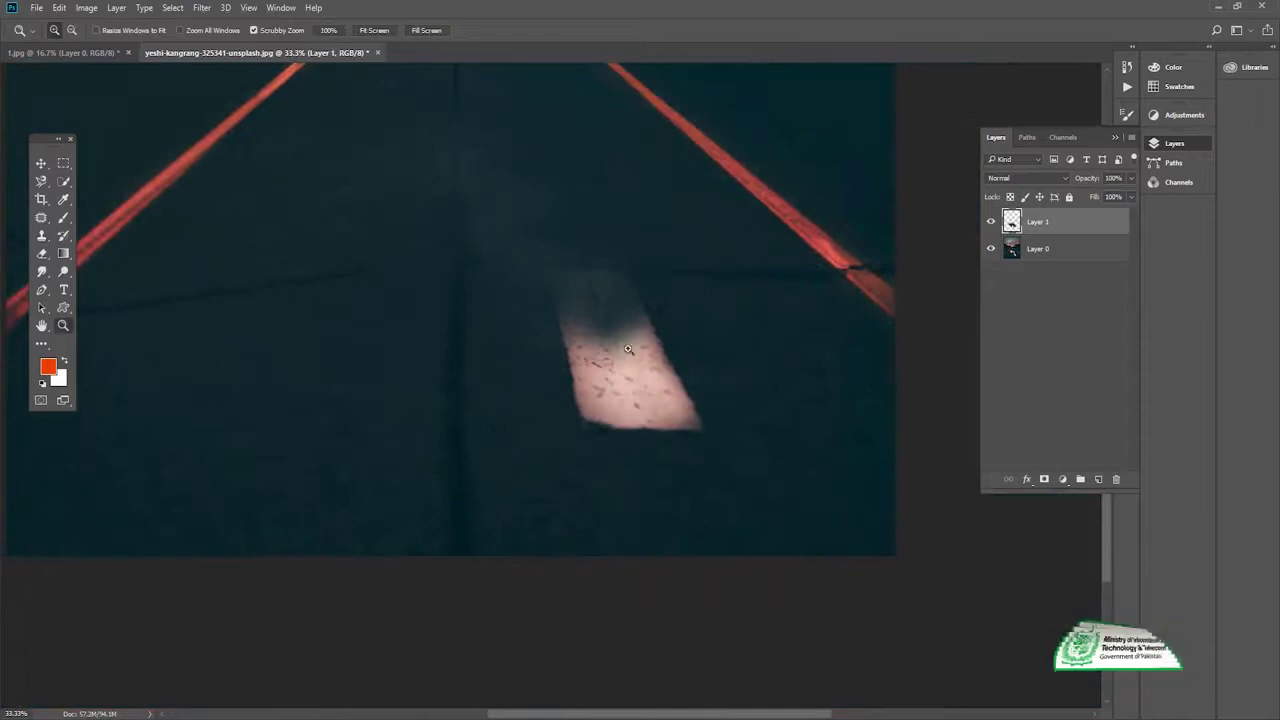
click(618, 310)
key(v)
drag(680, 333, 708, 386)
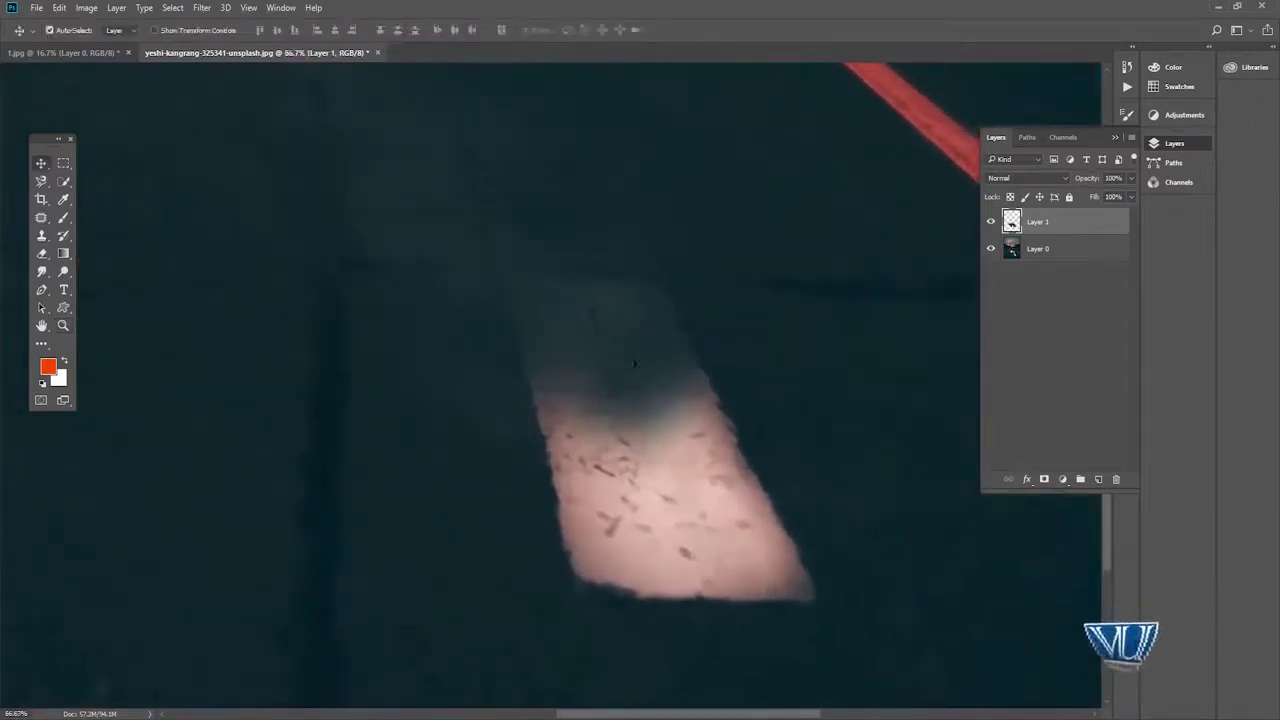
key(z)
alt+click(618, 349)
key(v)
key(s)
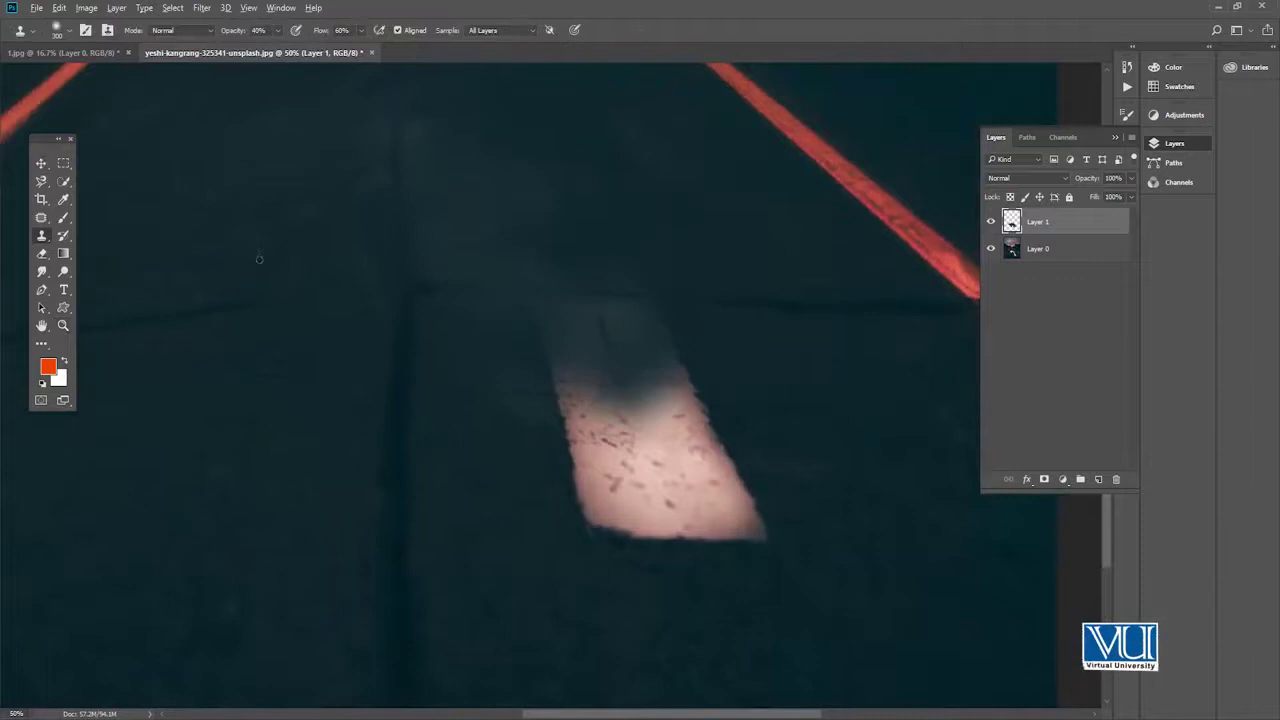
mouse_move(535, 327)
mouse_down()
mouse_move(543, 443)
mouse_move(557, 457)
mouse_move(549, 514)
mouse_move(565, 478)
mouse_move(609, 463)
mouse_move(643, 531)
mouse_move(690, 480)
mouse_up()
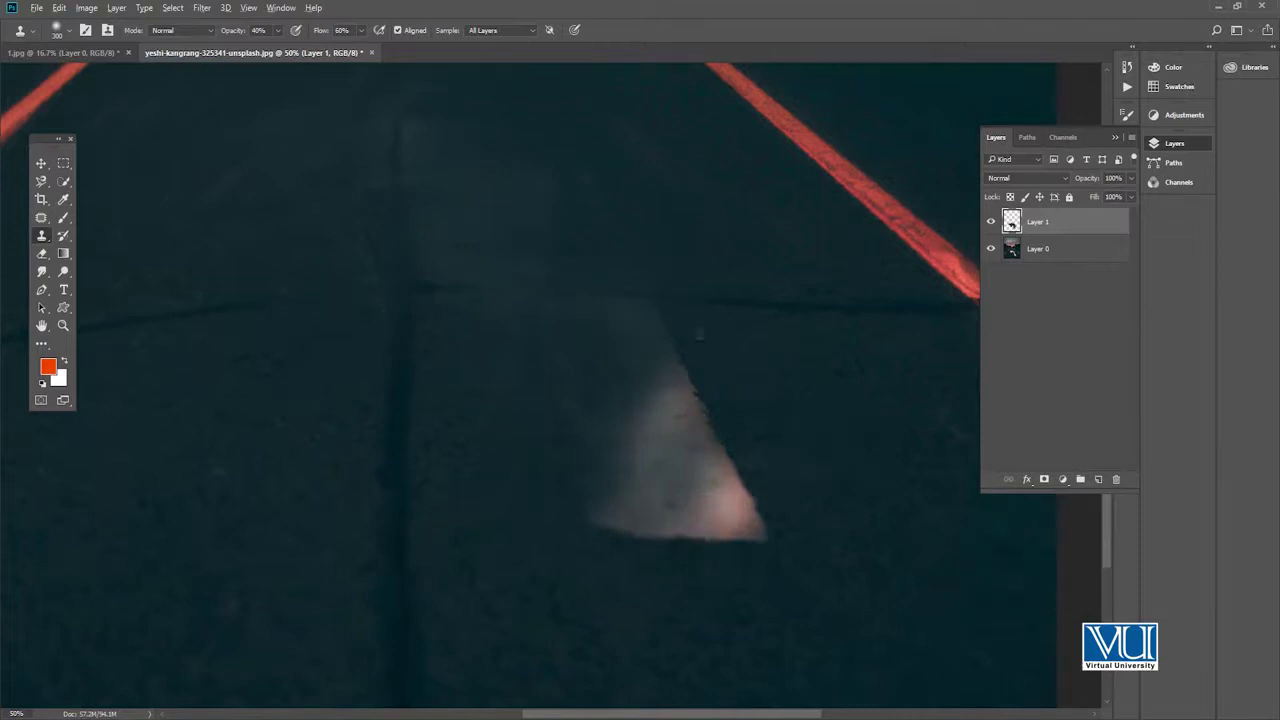
mouse_move(618, 450)
mouse_down()
mouse_move(644, 433)
mouse_move(652, 489)
mouse_move(688, 506)
mouse_move(735, 475)
mouse_move(765, 532)
mouse_move(641, 525)
mouse_move(703, 471)
mouse_move(652, 444)
mouse_up()
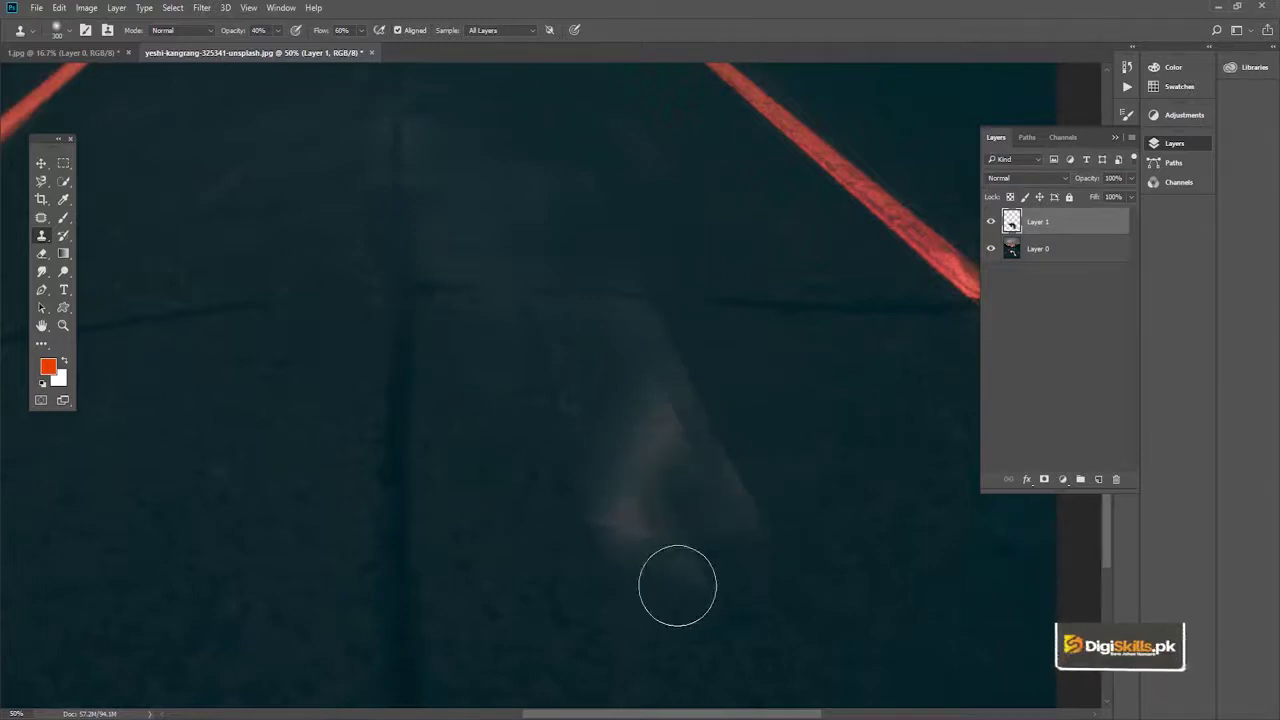
drag(640, 505, 633, 517)
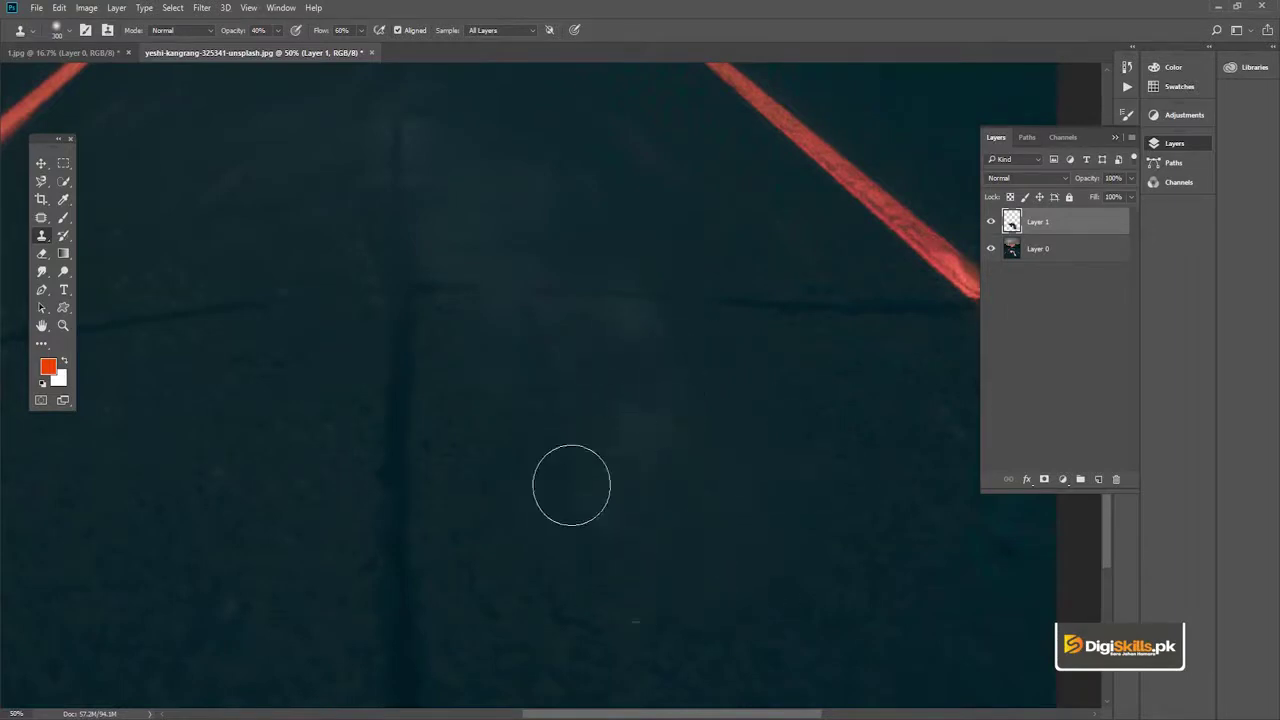
View the whole road photo and toggle Layer 1's visibility to compare the original arrow with the cloned asphalt.
drag(622, 262, 687, 337)
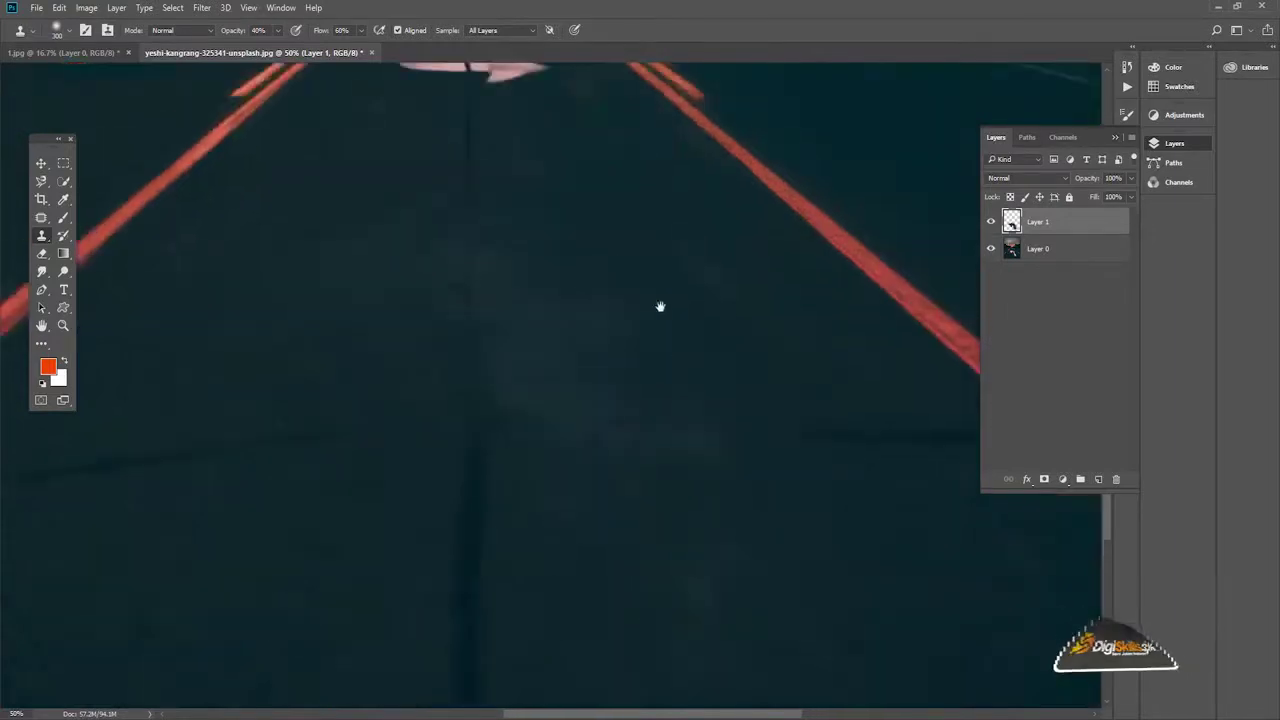
key(z)
alt+click(478, 365)
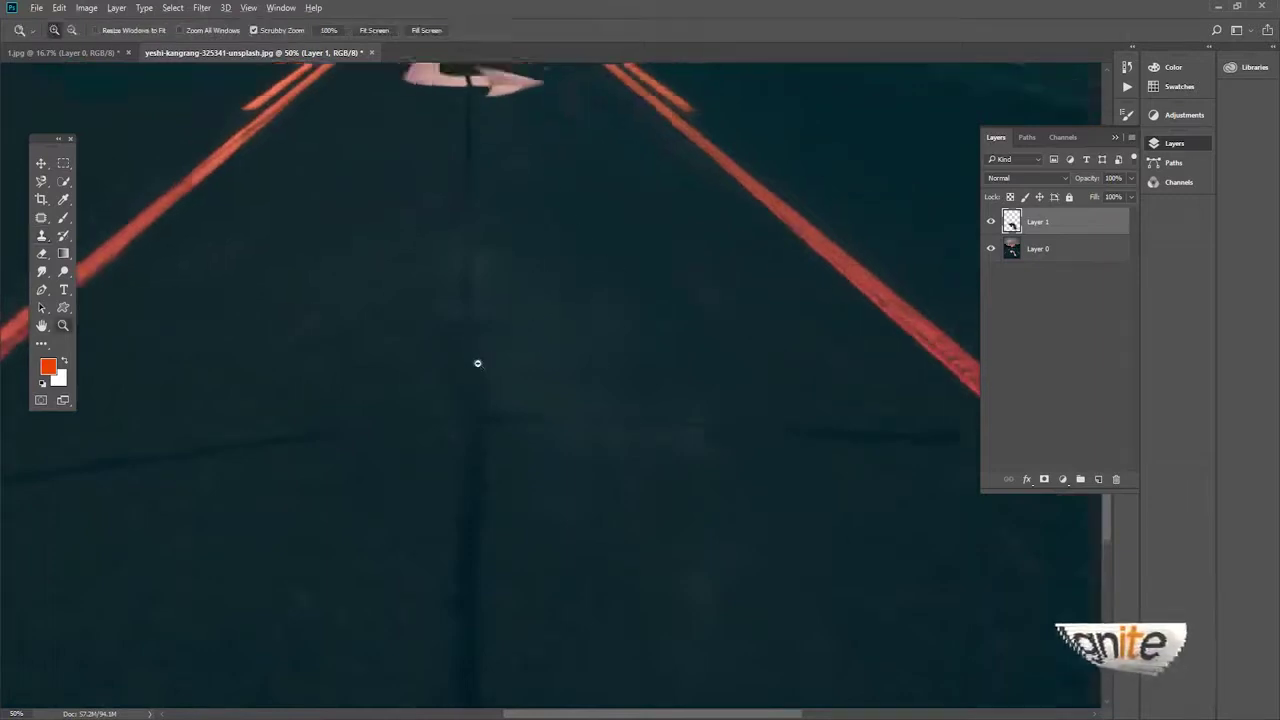
alt+click(476, 368)
alt+click(474, 406)
click(568, 542)
key(v)
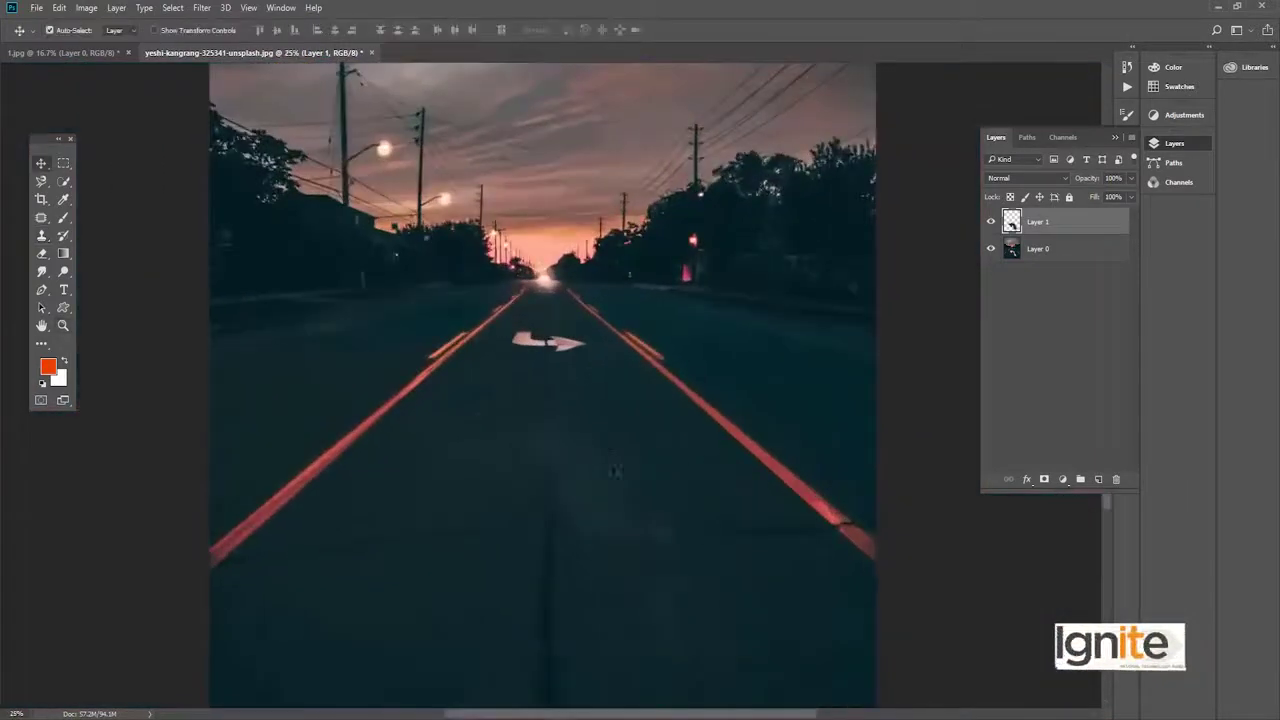
drag(622, 424, 620, 362)
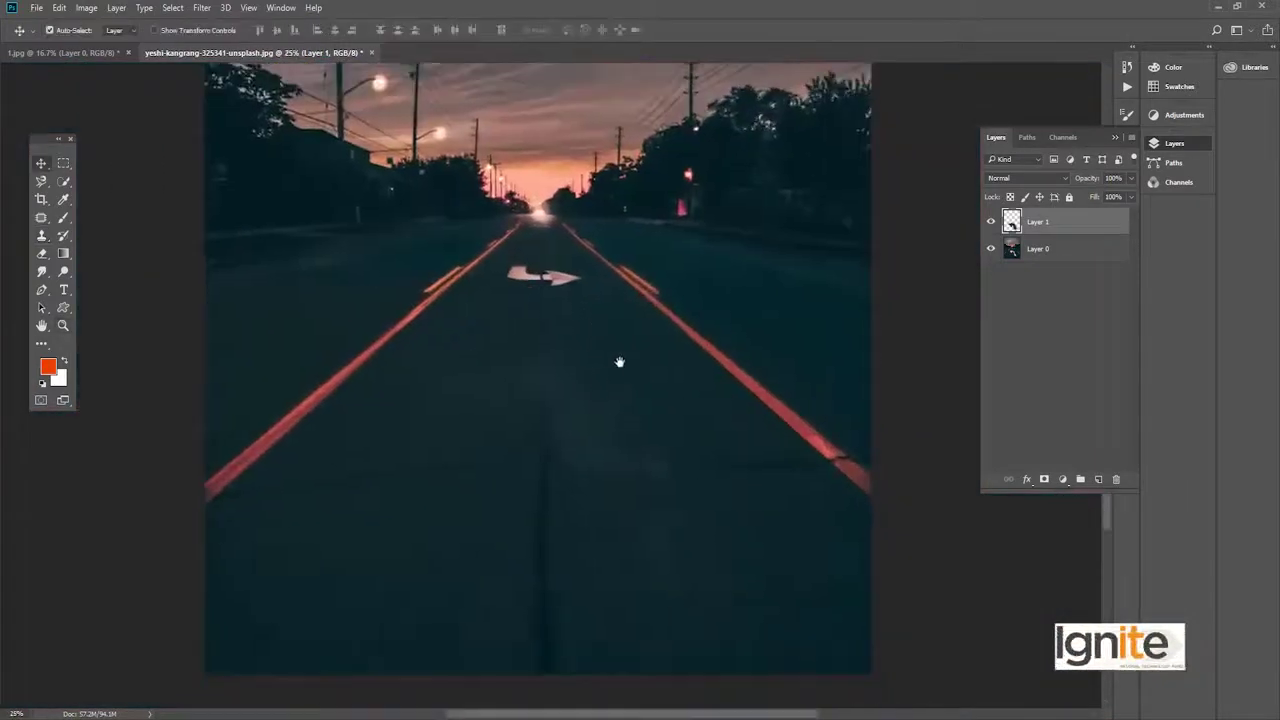
click(990, 222)
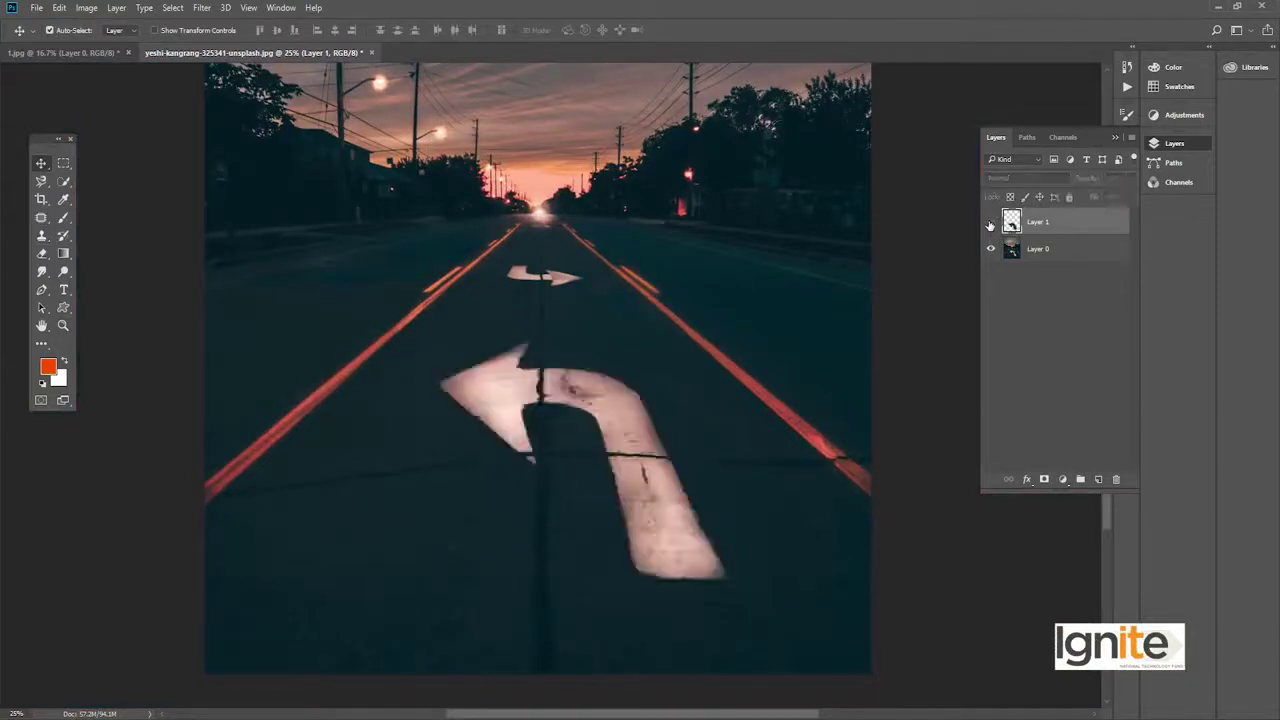
click(1029, 249)
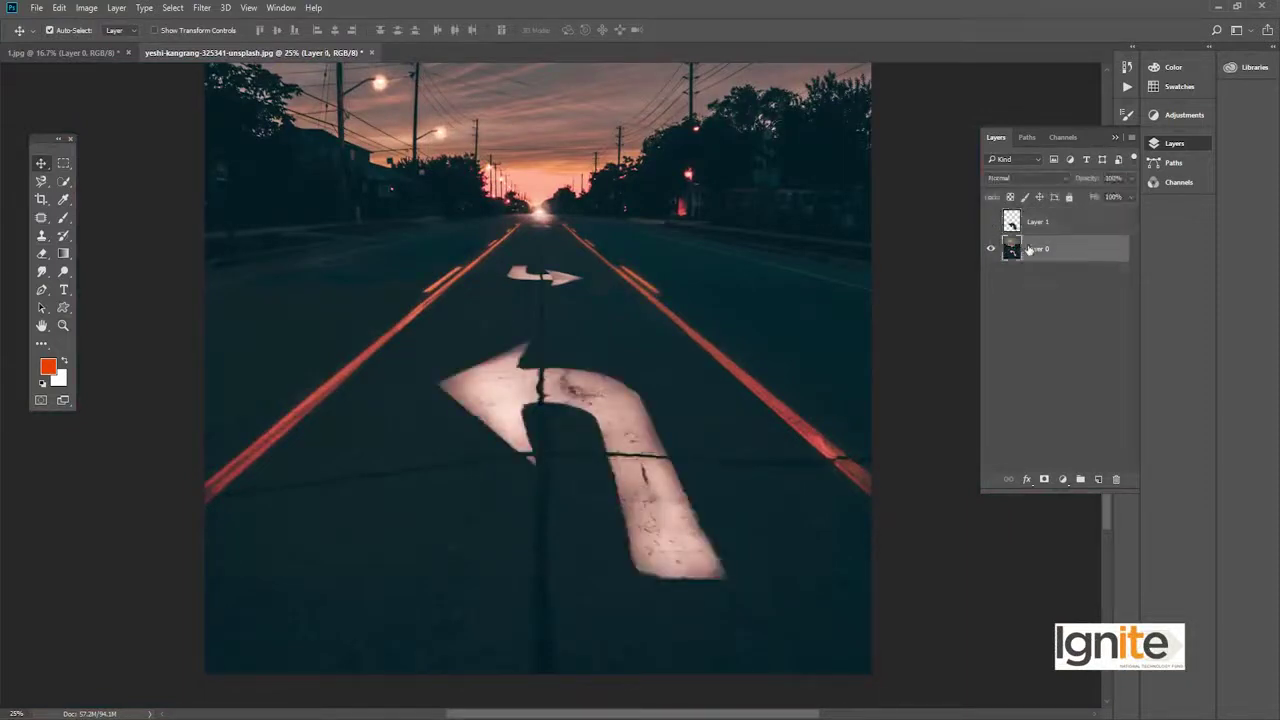
click(1017, 222)
click(990, 222)
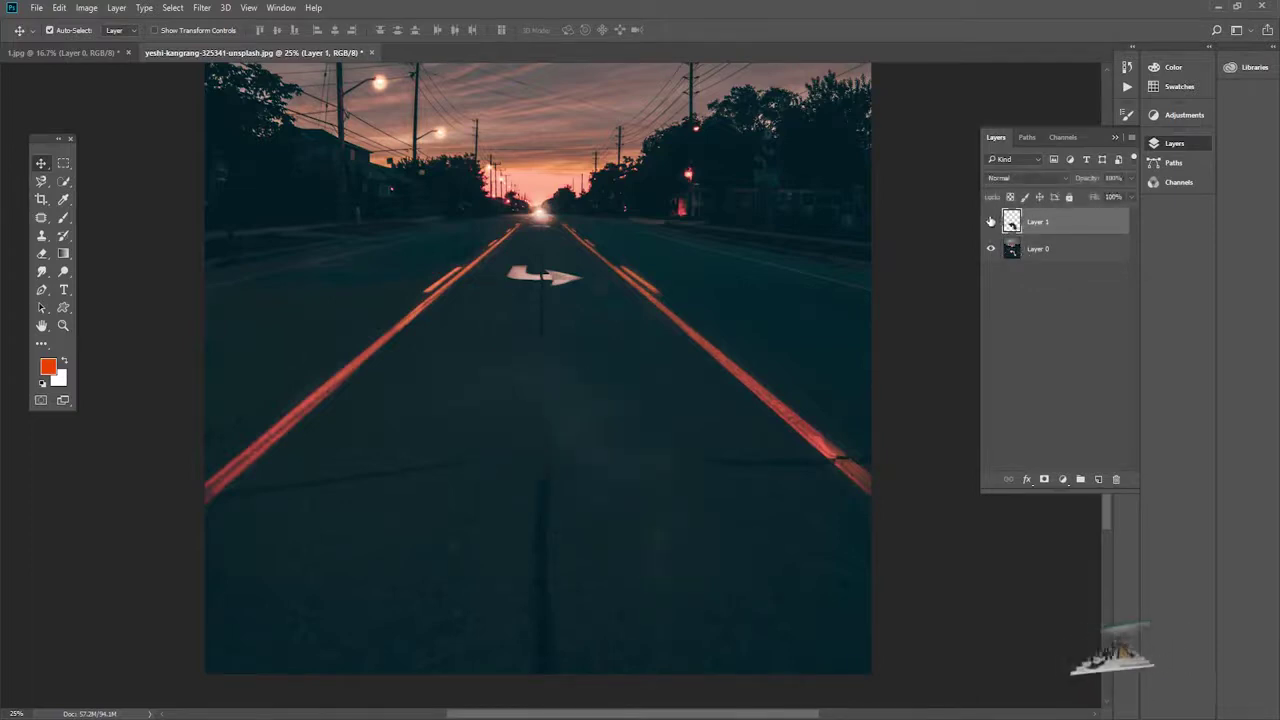
key(ctrl)
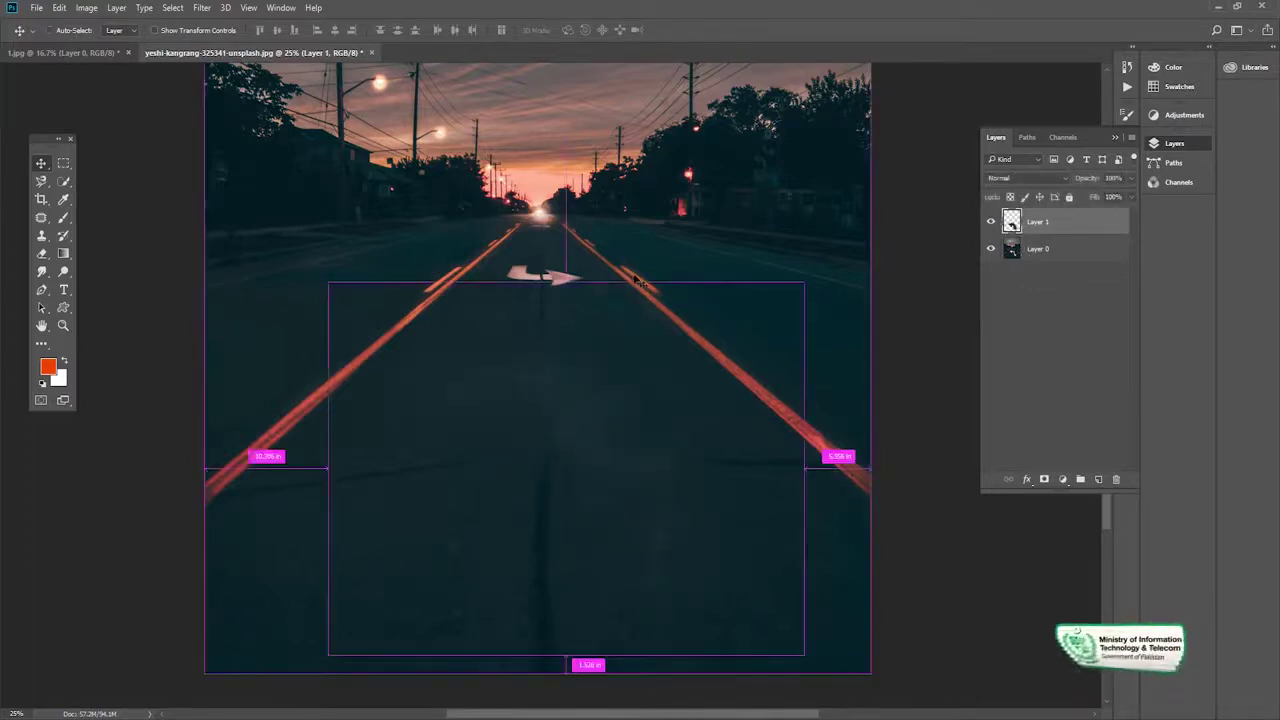
key(ctrl+s)
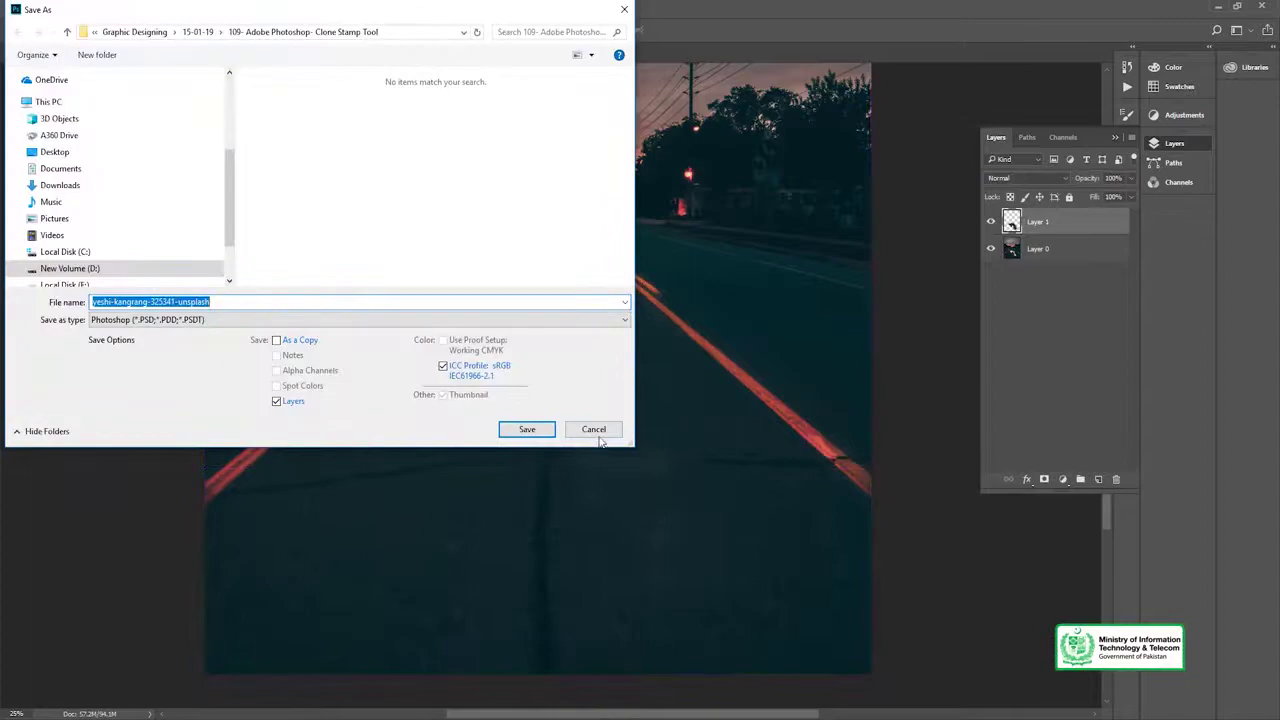
click(597, 433)
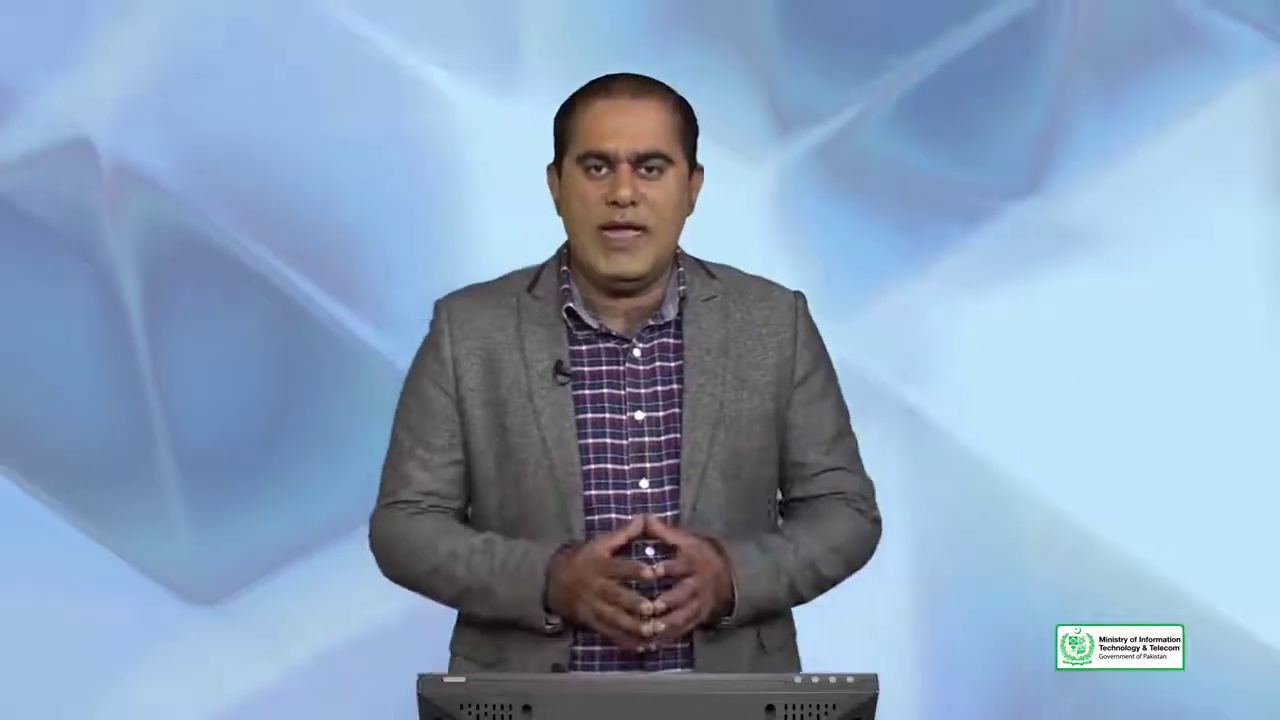